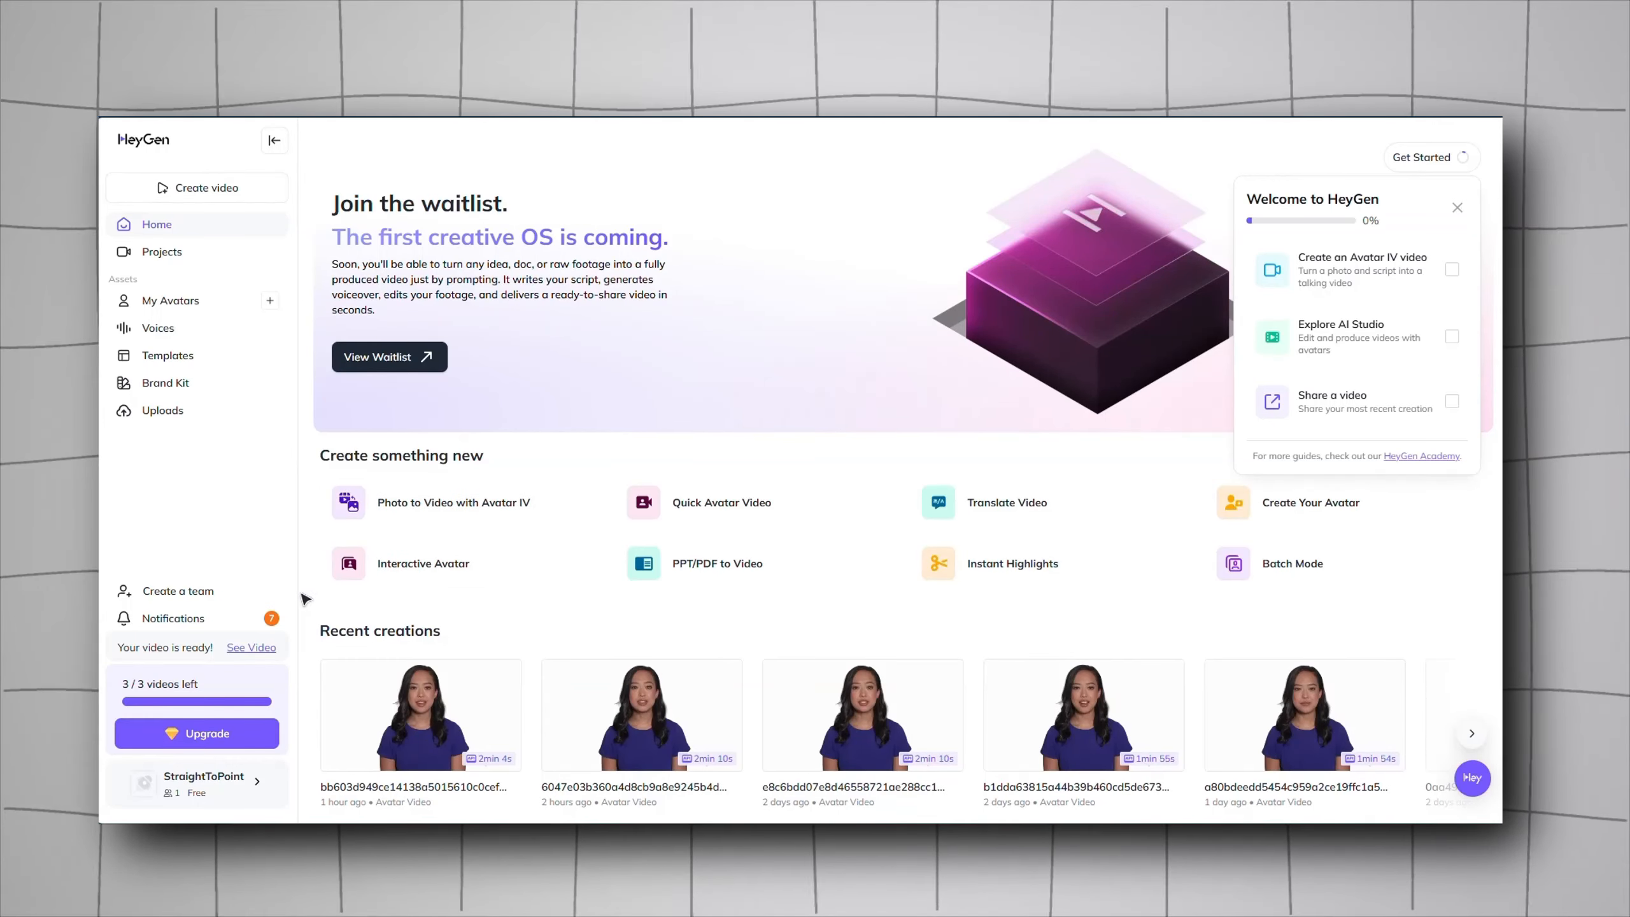
Copy the API token from the account's HeyGen API subscription settings, and switch to the heygen workflow in n8n
{"action": "left_click", "coordinate": [231, 787]}
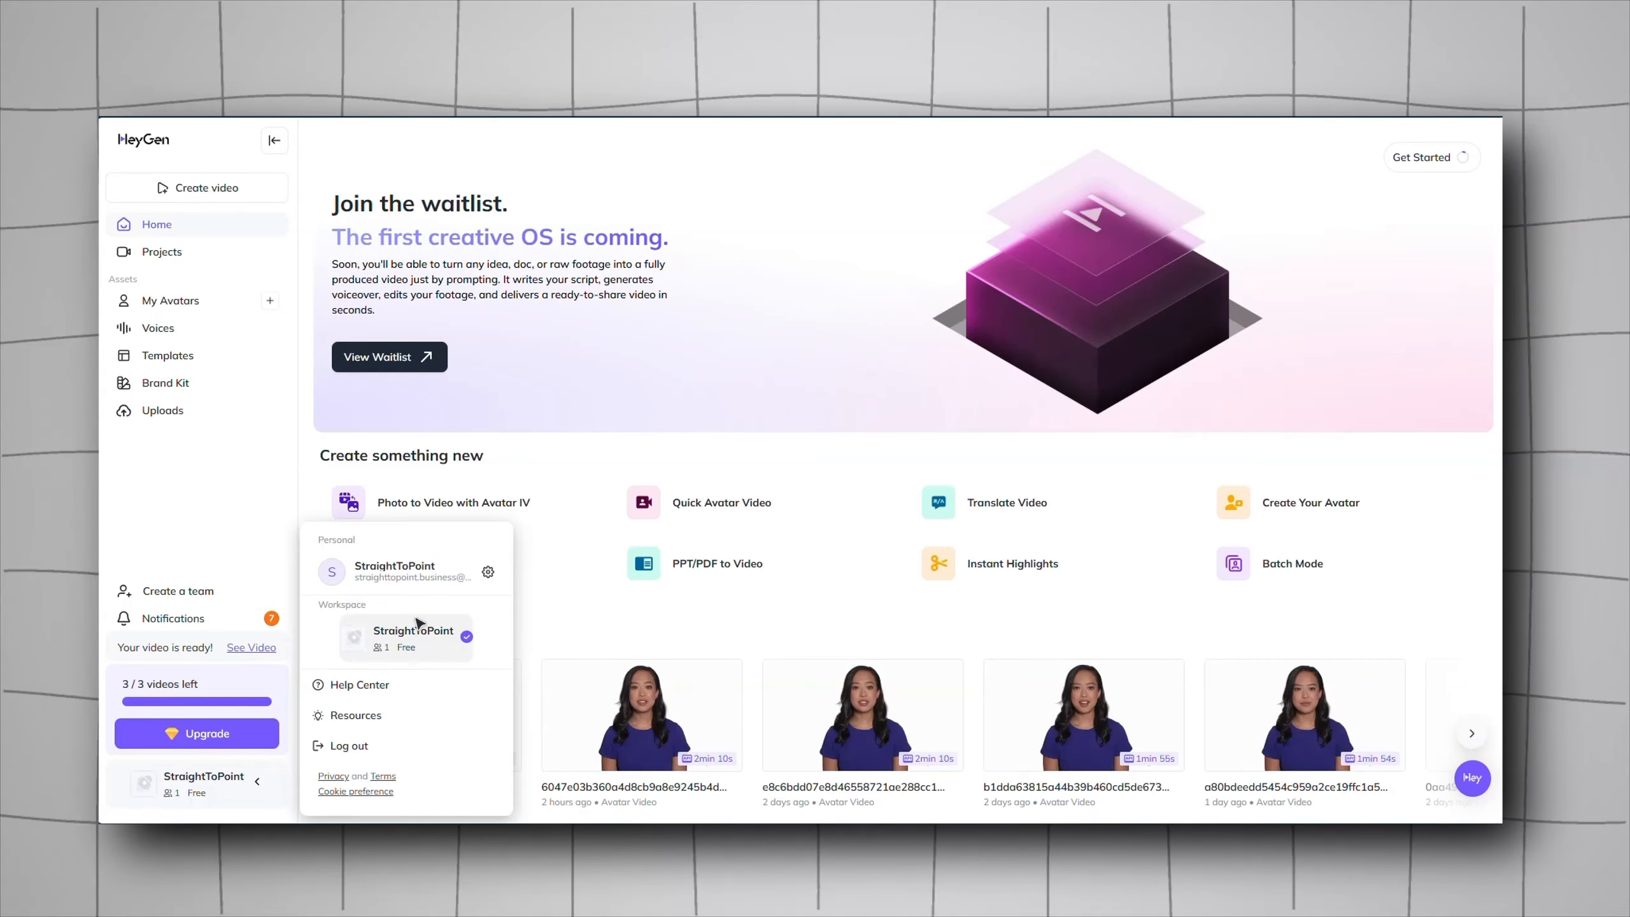
{"action": "left_click", "coordinate": [428, 571]}
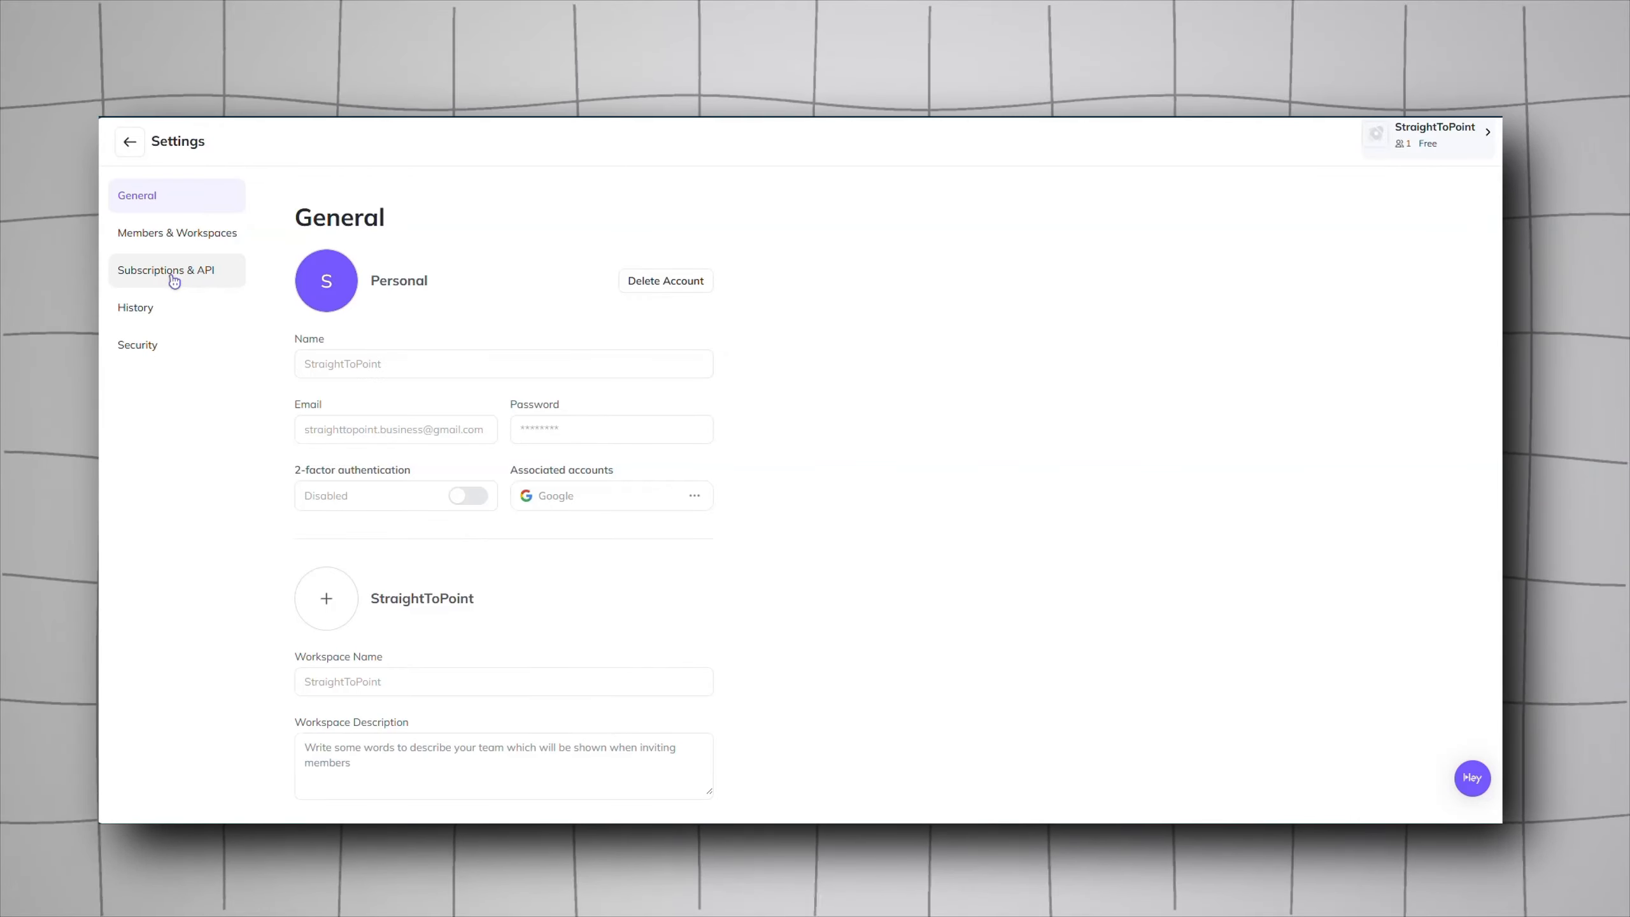
{"action": "left_click", "coordinate": [180, 283]}
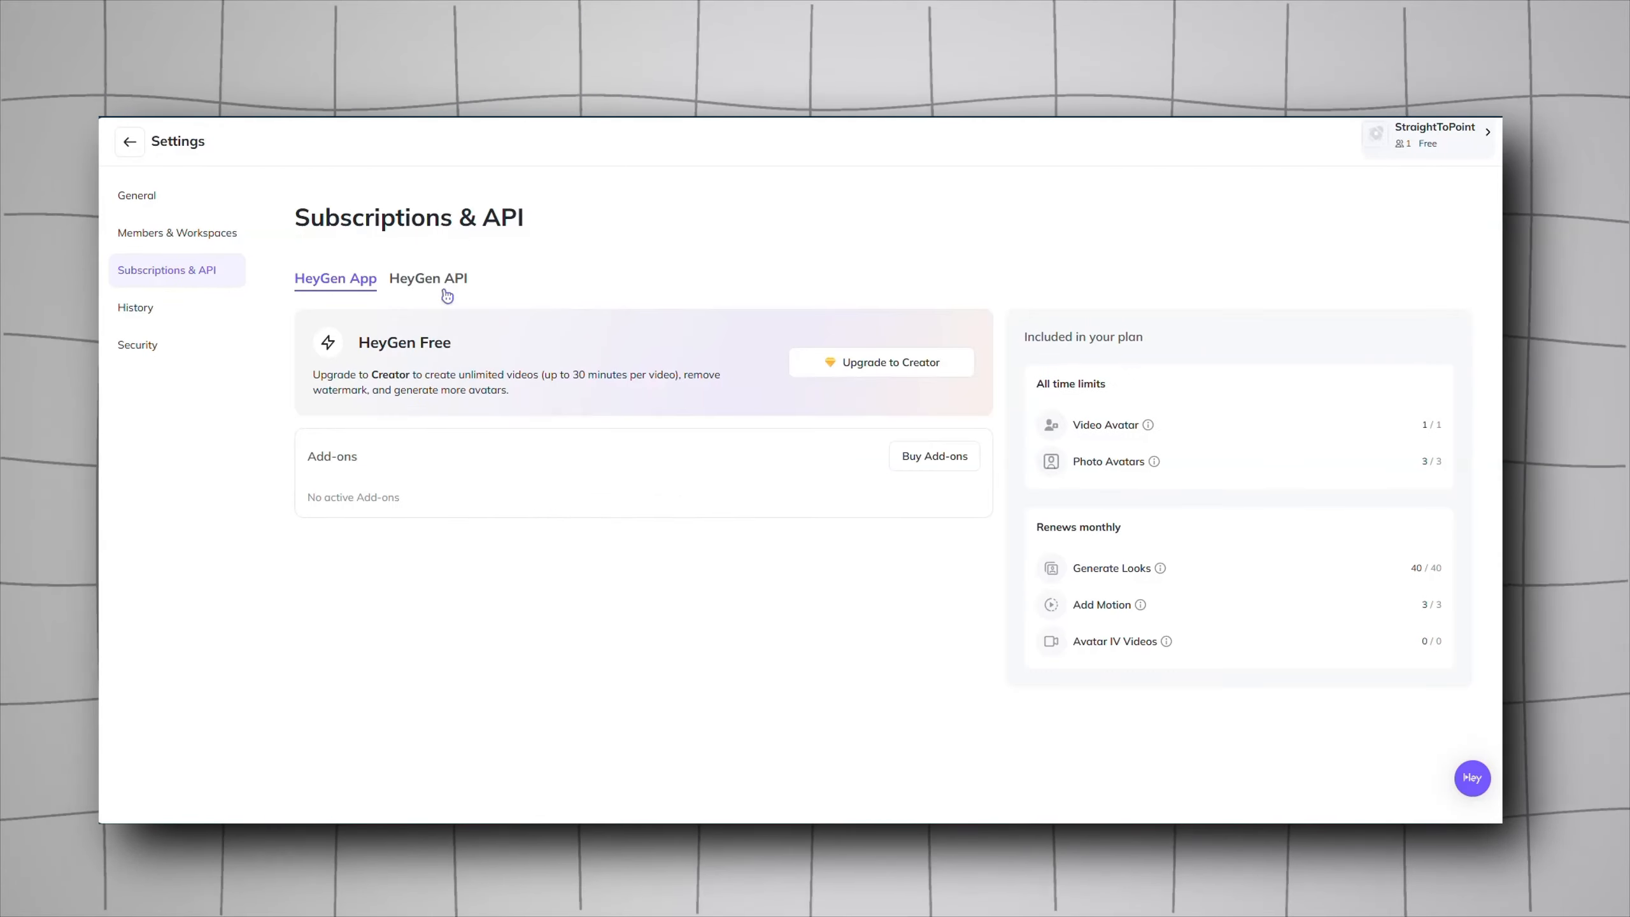
{"action": "left_click", "coordinate": [442, 283]}
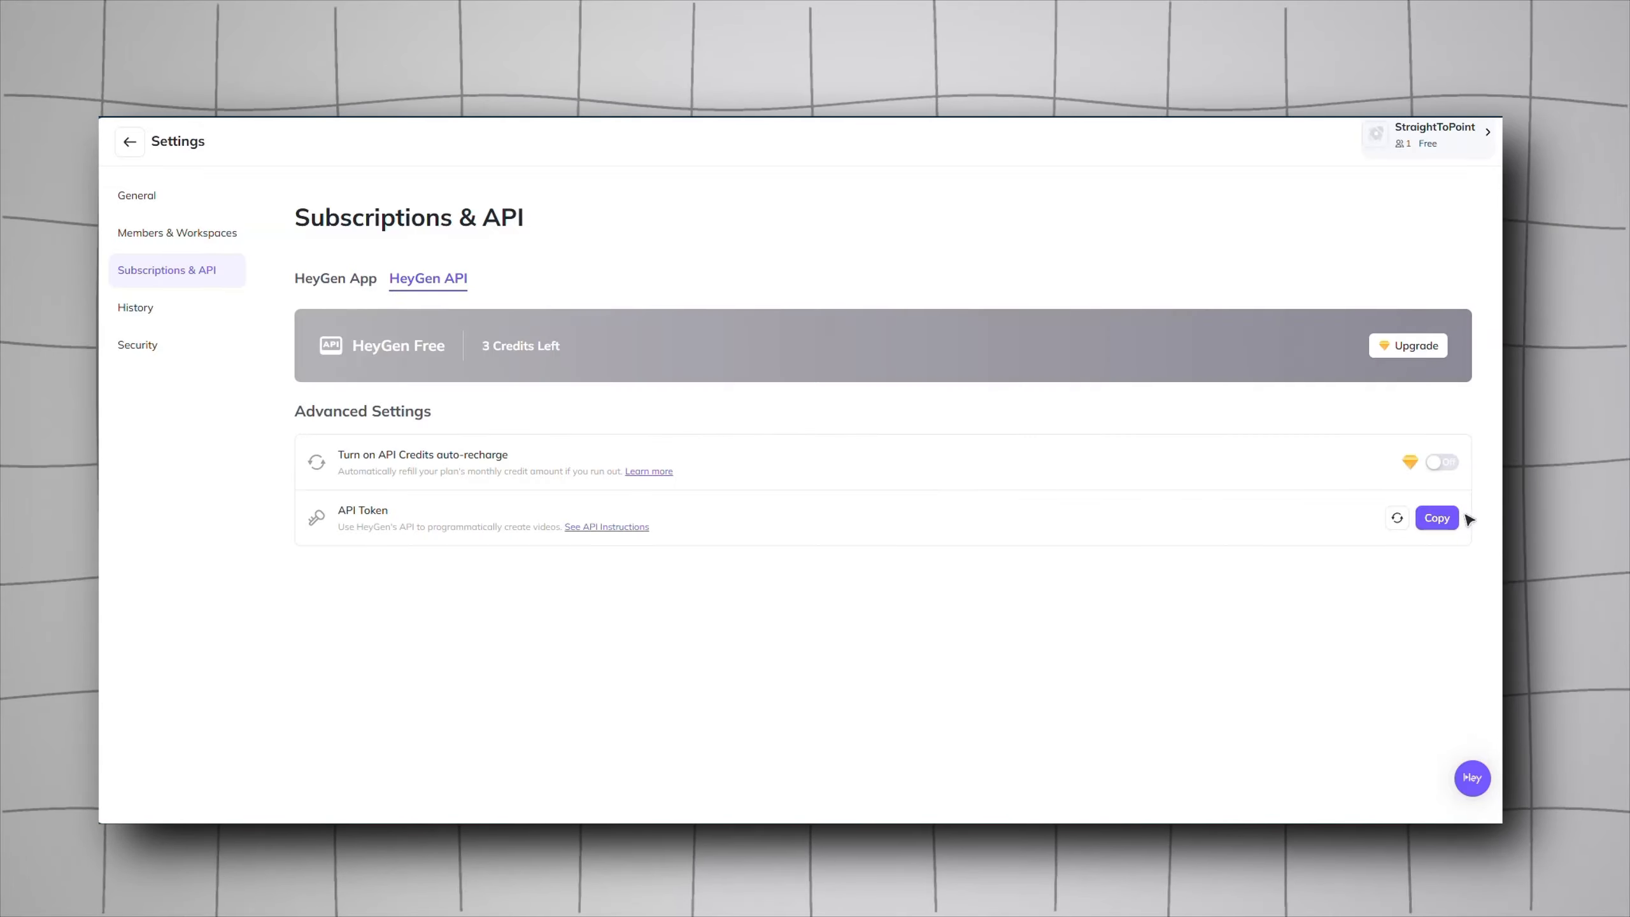
{"action": "left_click", "coordinate": [1436, 517]}
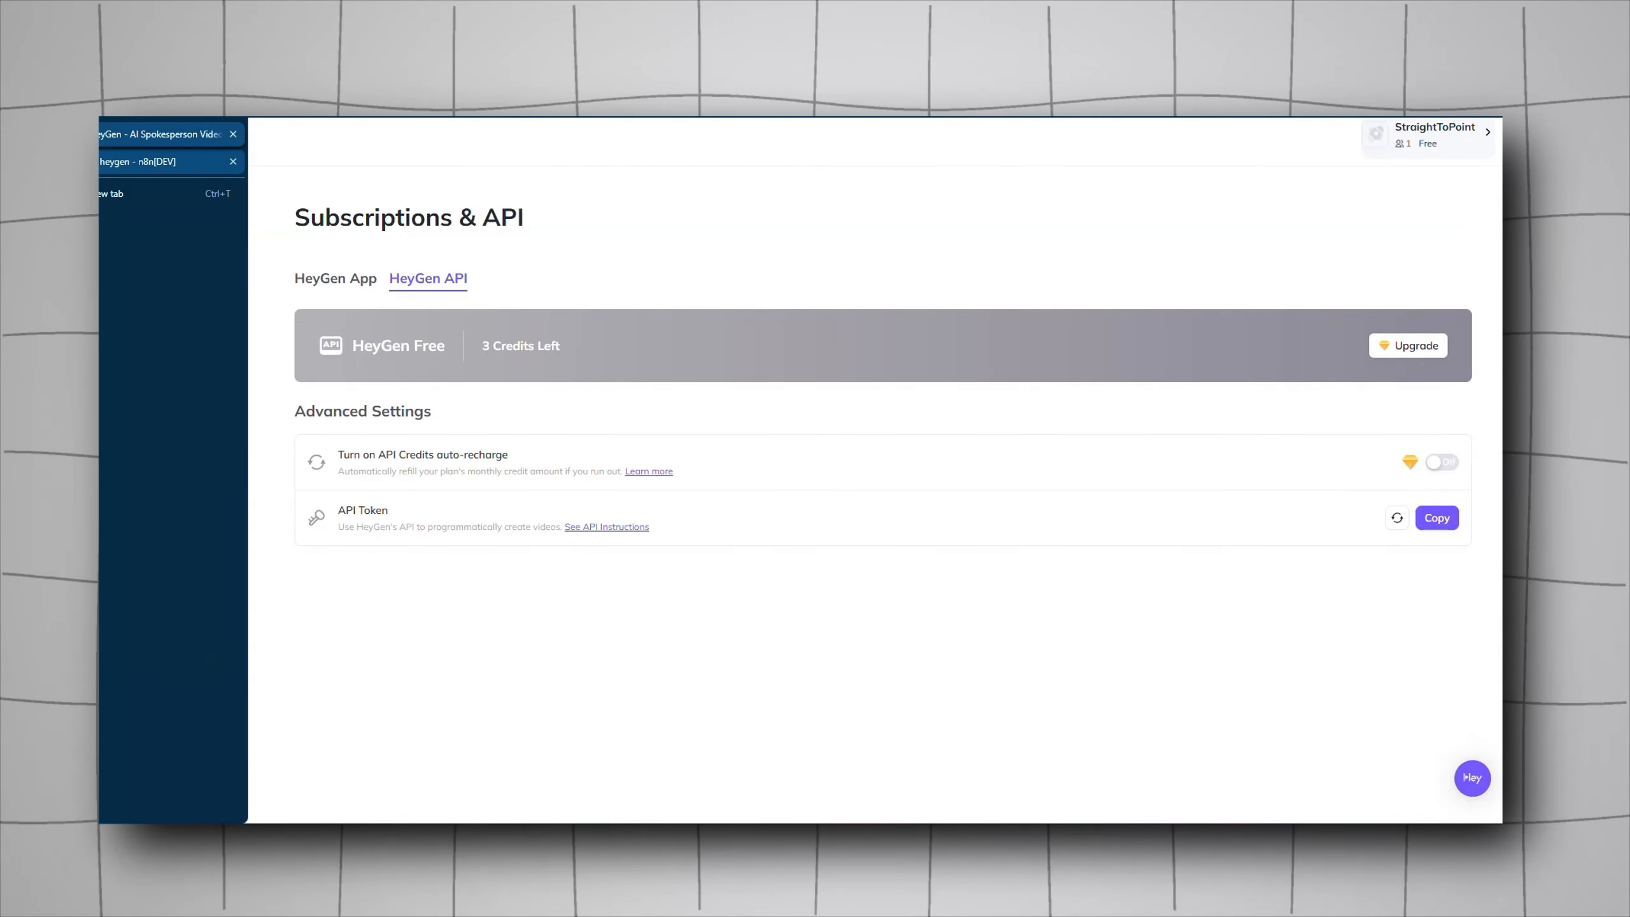
{"action": "left_click", "coordinate": [128, 160]}
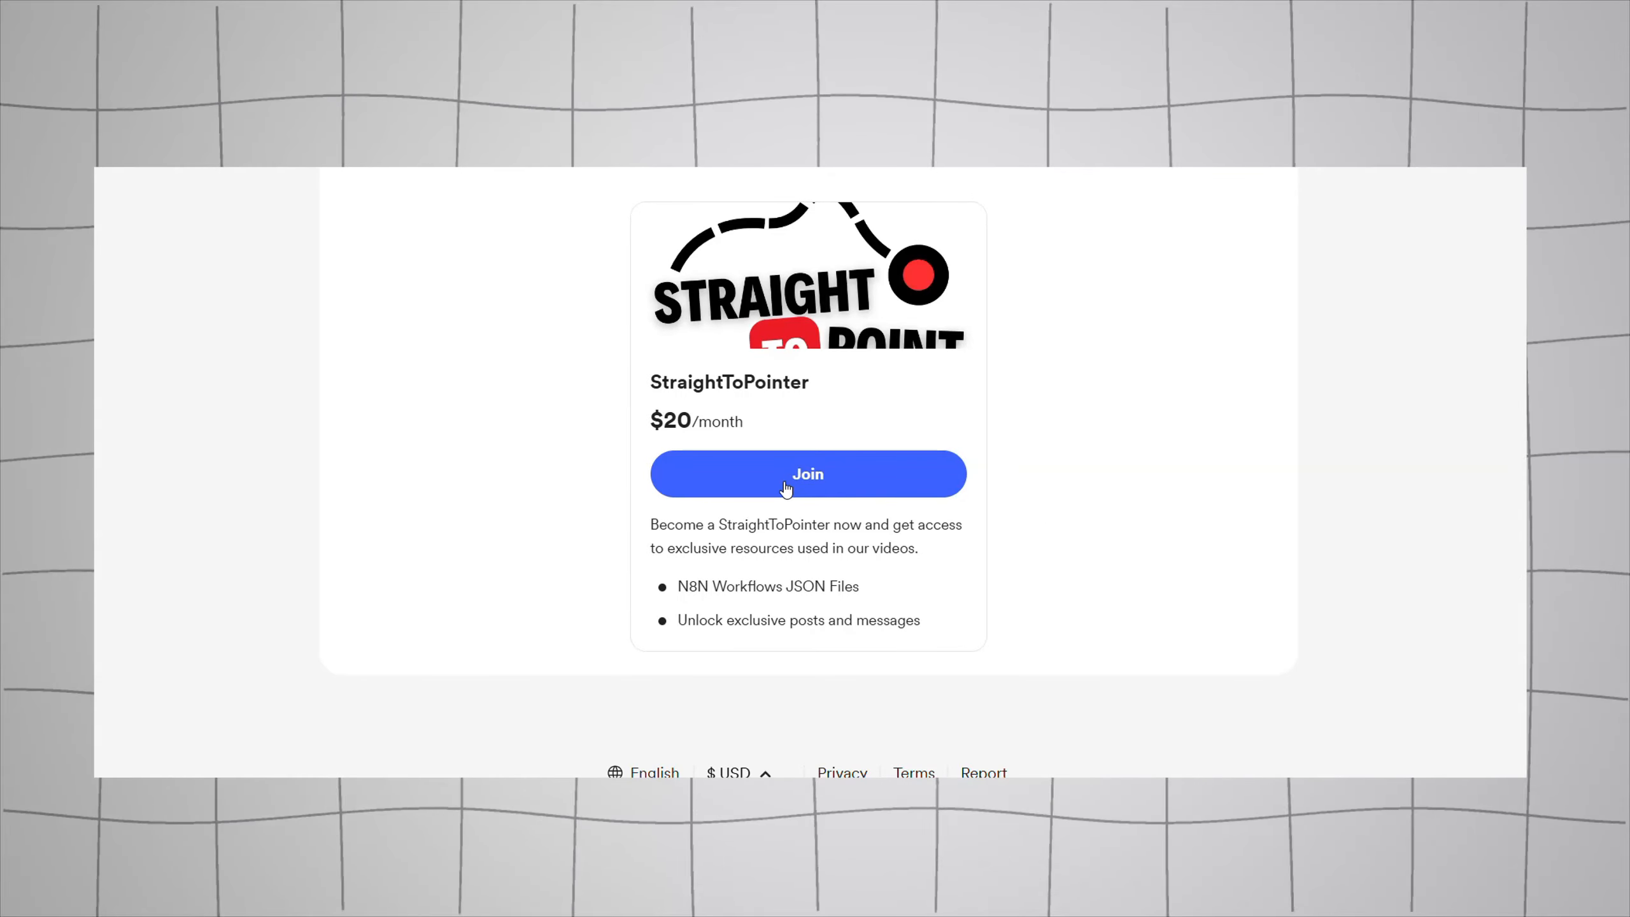
{"action": "left_click", "coordinate": [786, 482]}
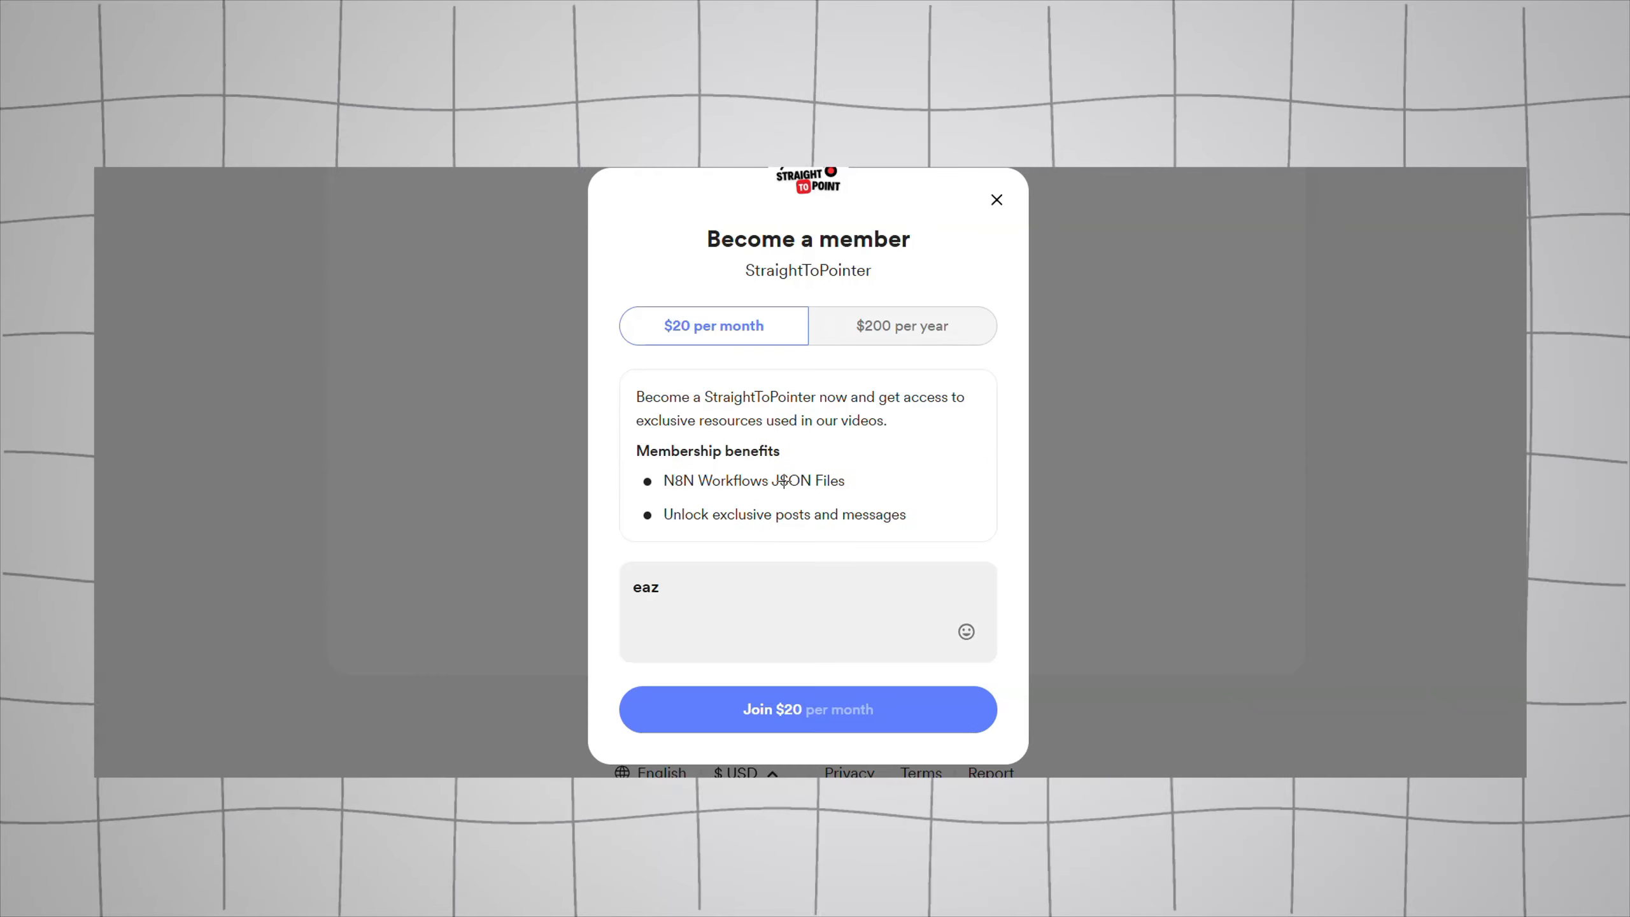
{"action": "left_click", "coordinate": [735, 597]}
{"action": "type", "text": "Hello, I need th"}
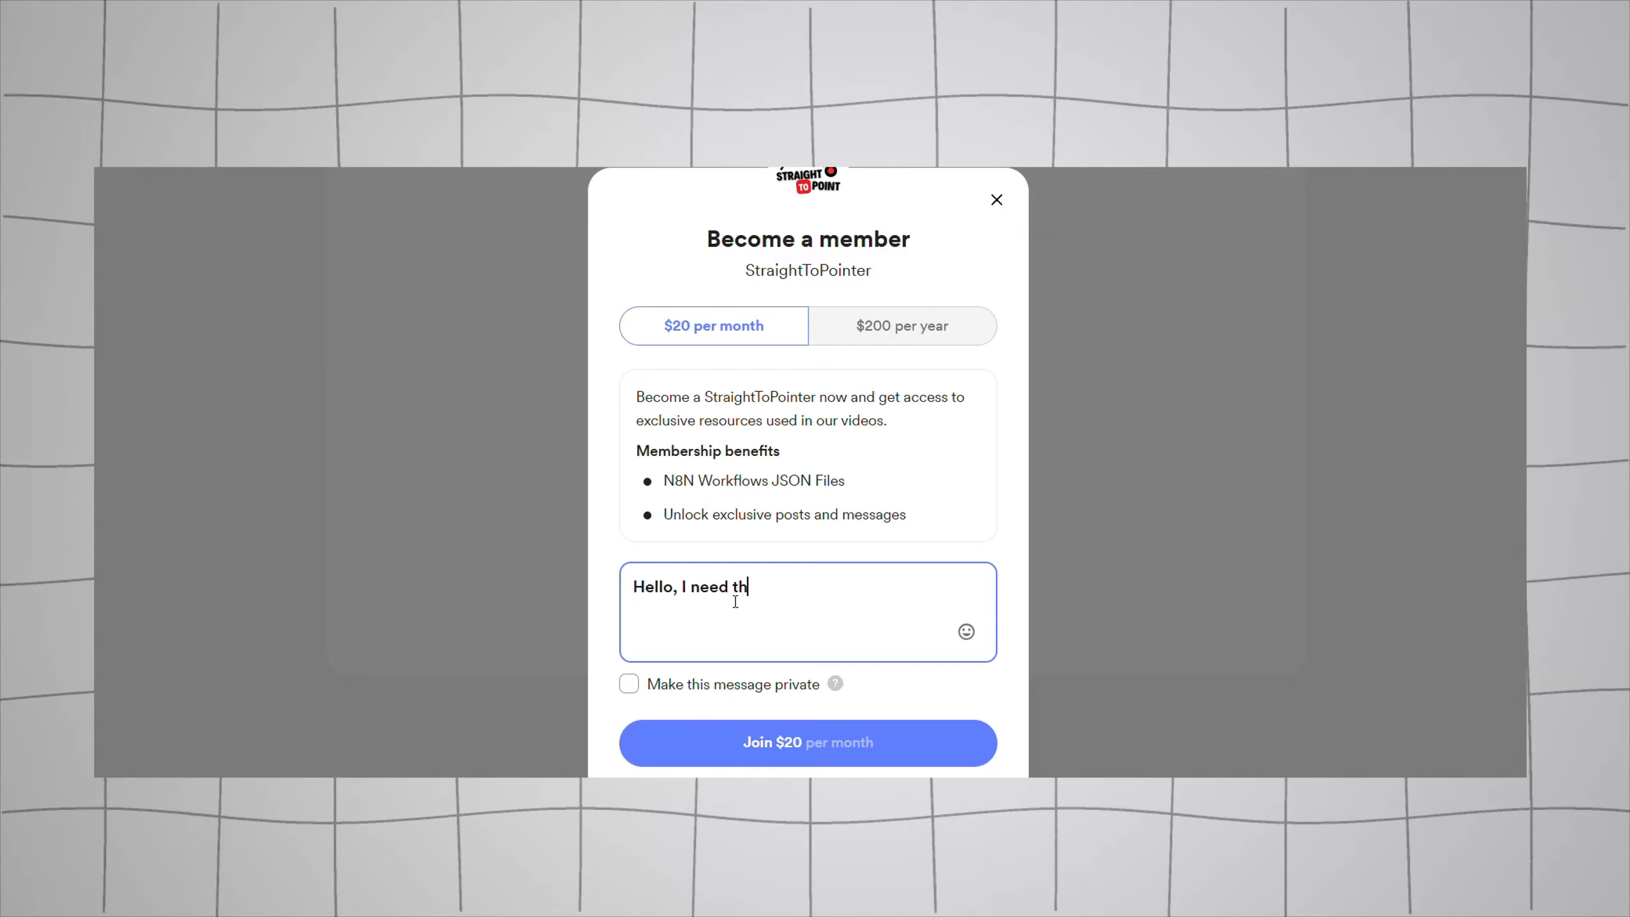
{"action": "type", "text": "e json files also c"}
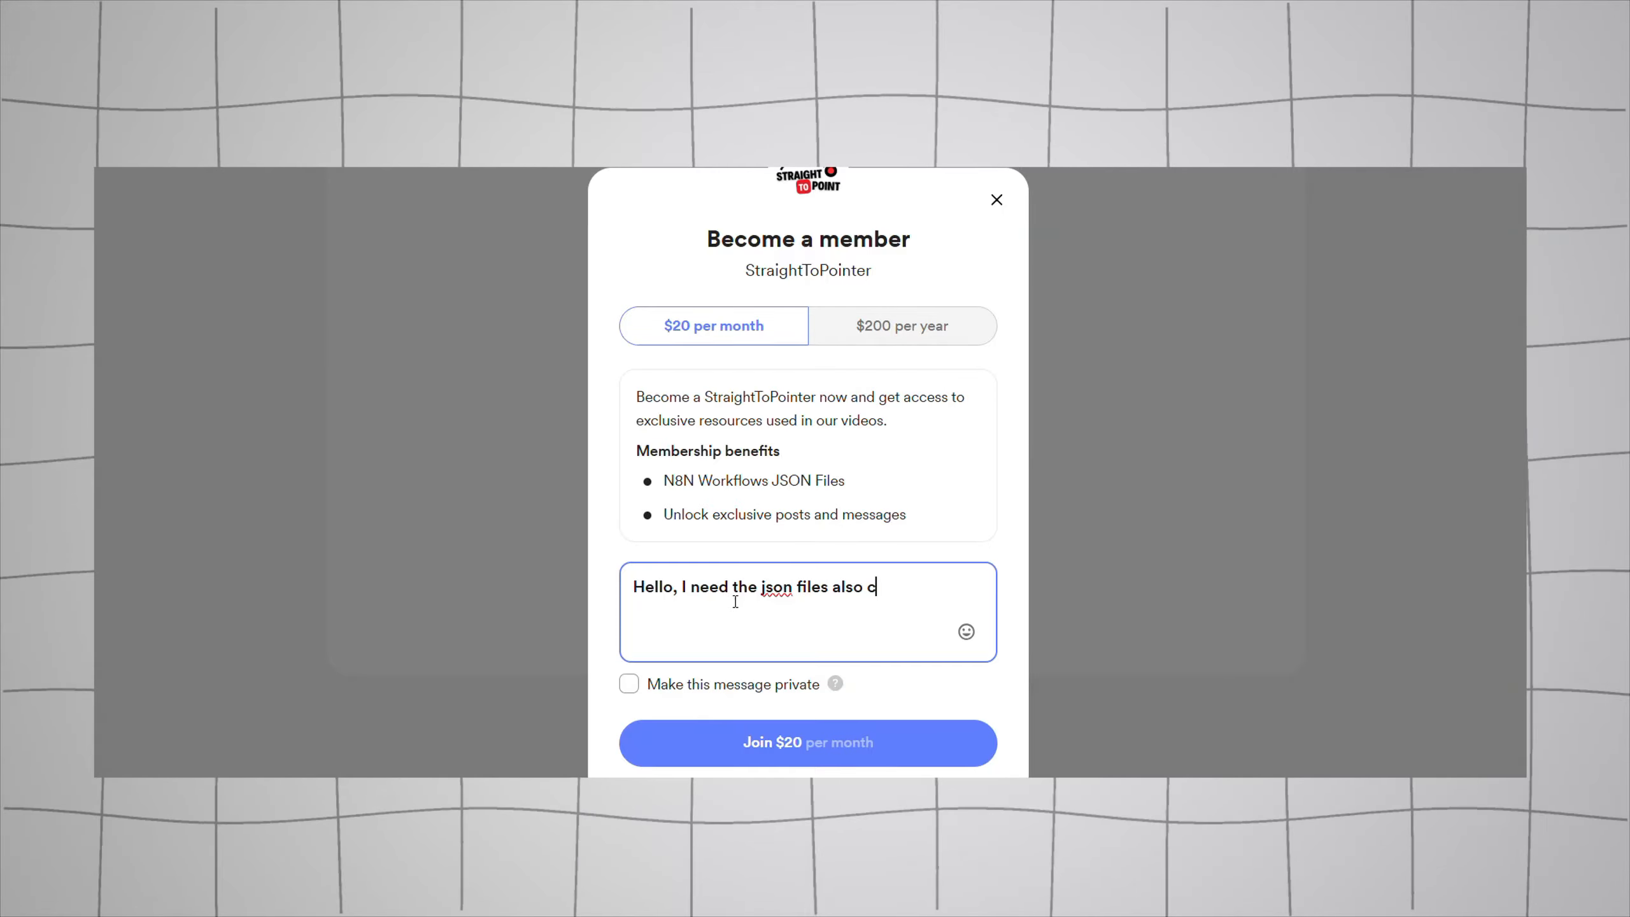
{"action": "type", "text": "an you shout me out @straighttopoint"}
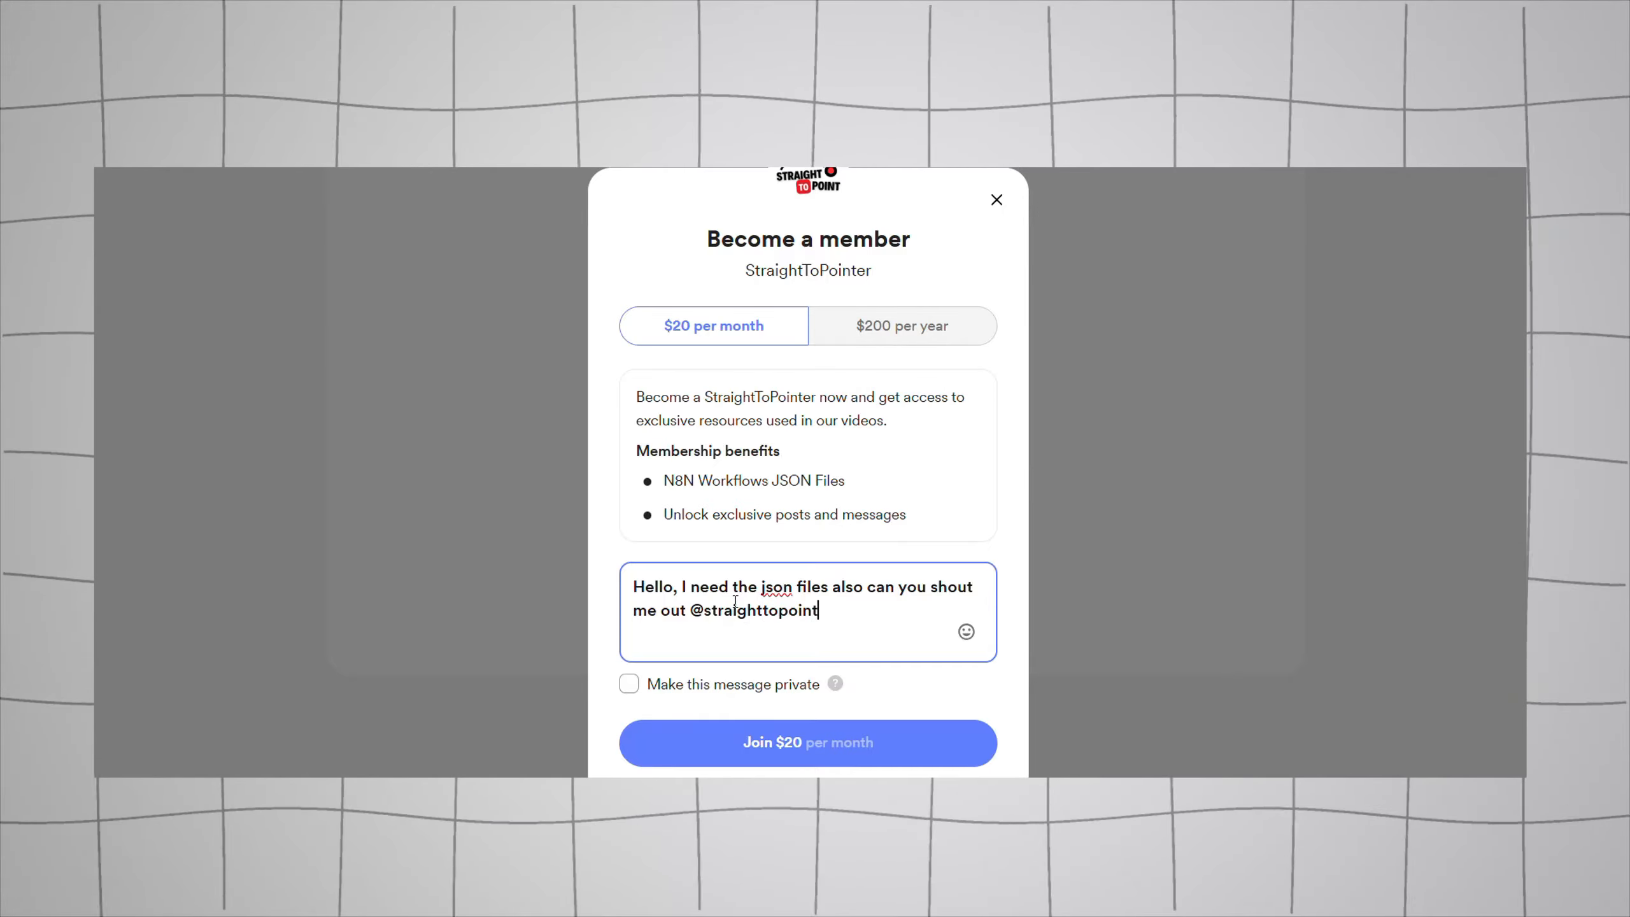
{"action": "type", "text": " on youtube??"}
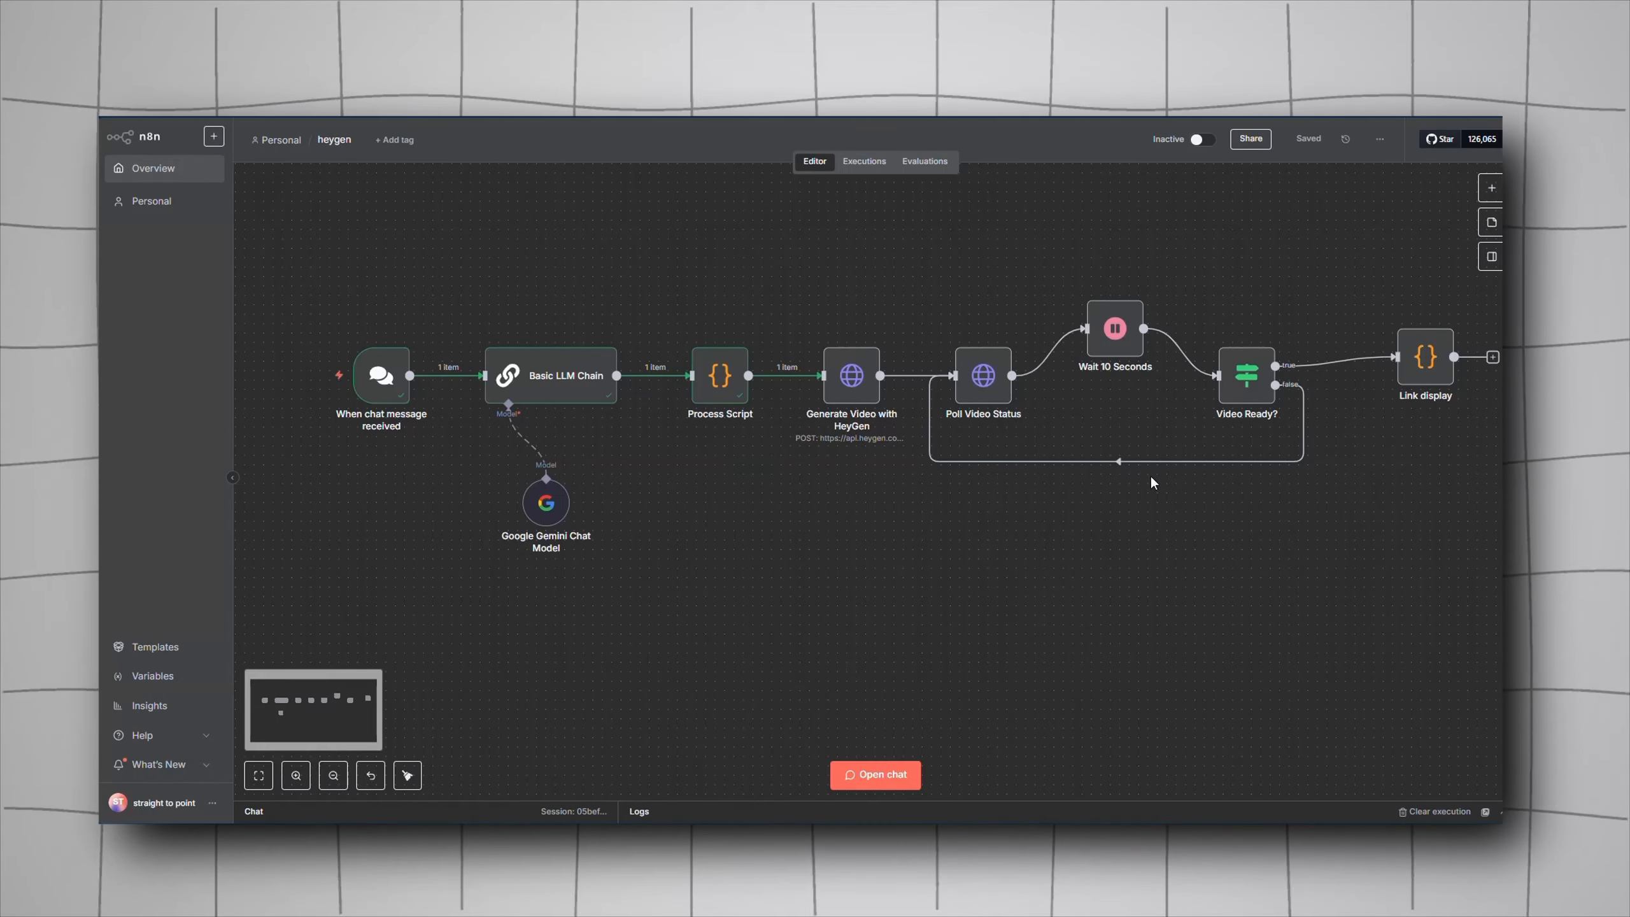
Add another Basic LLM Chain node from the AI nodes and place it above the existing workflow
{"action": "key", "text": "Tab"}
{"action": "left_click", "coordinate": [1341, 282]}
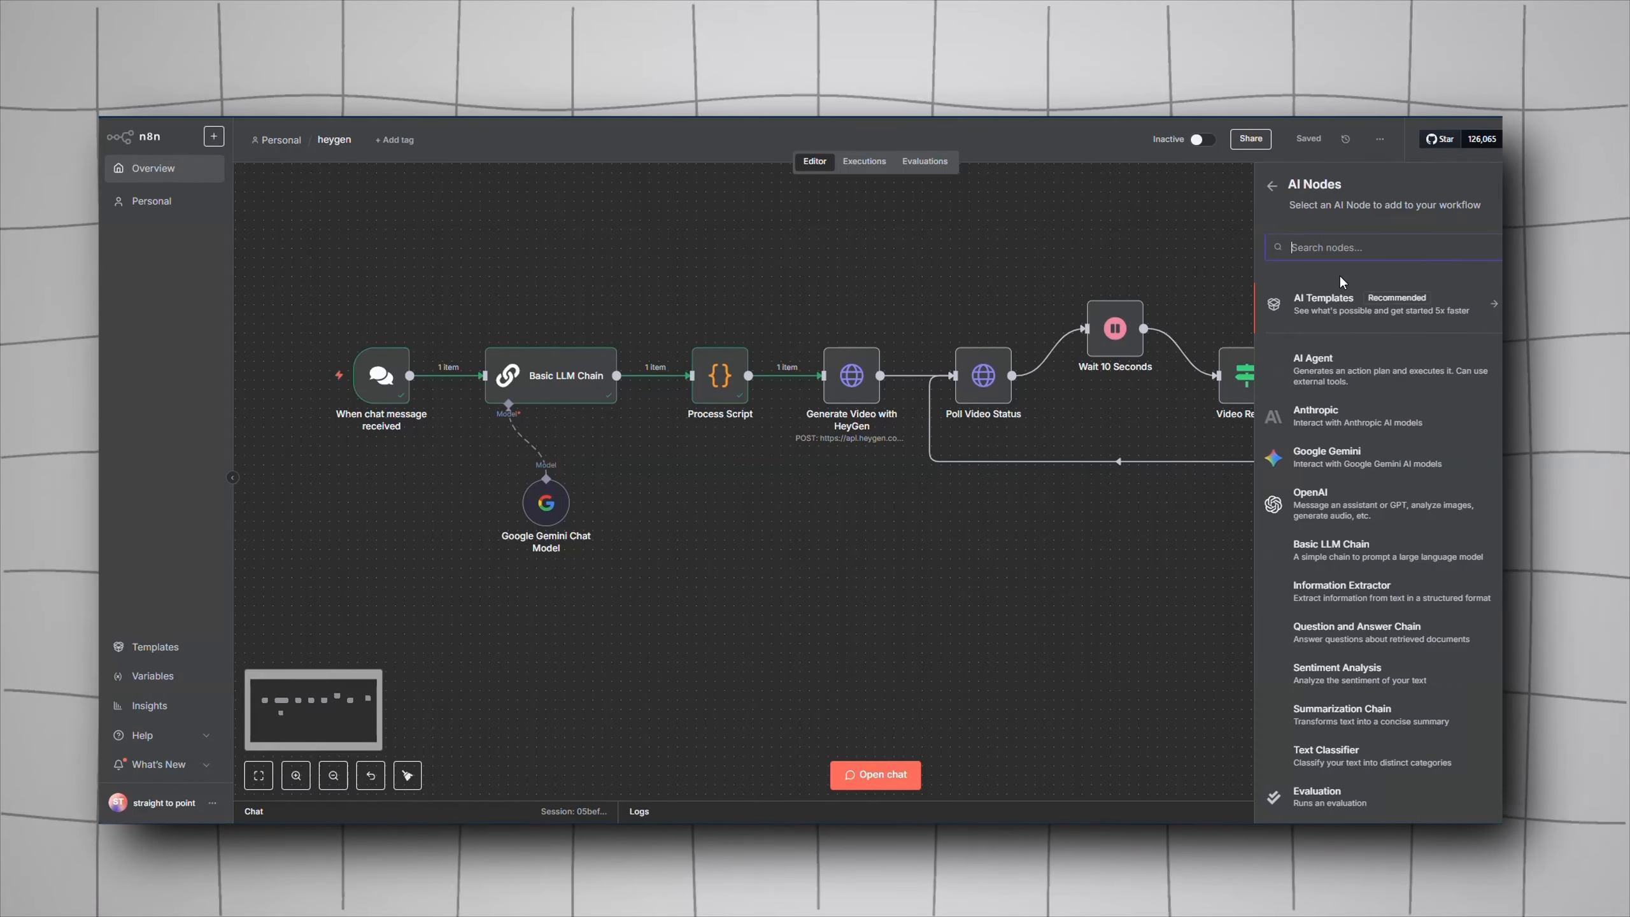
{"action": "left_click", "coordinate": [1365, 556]}
{"action": "left_click_drag", "start_coordinate": [1437, 263], "coordinate": [505, 528]}
{"action": "scroll", "coordinate": [506, 526], "scroll_direction": "down", "scroll_amount": 5}
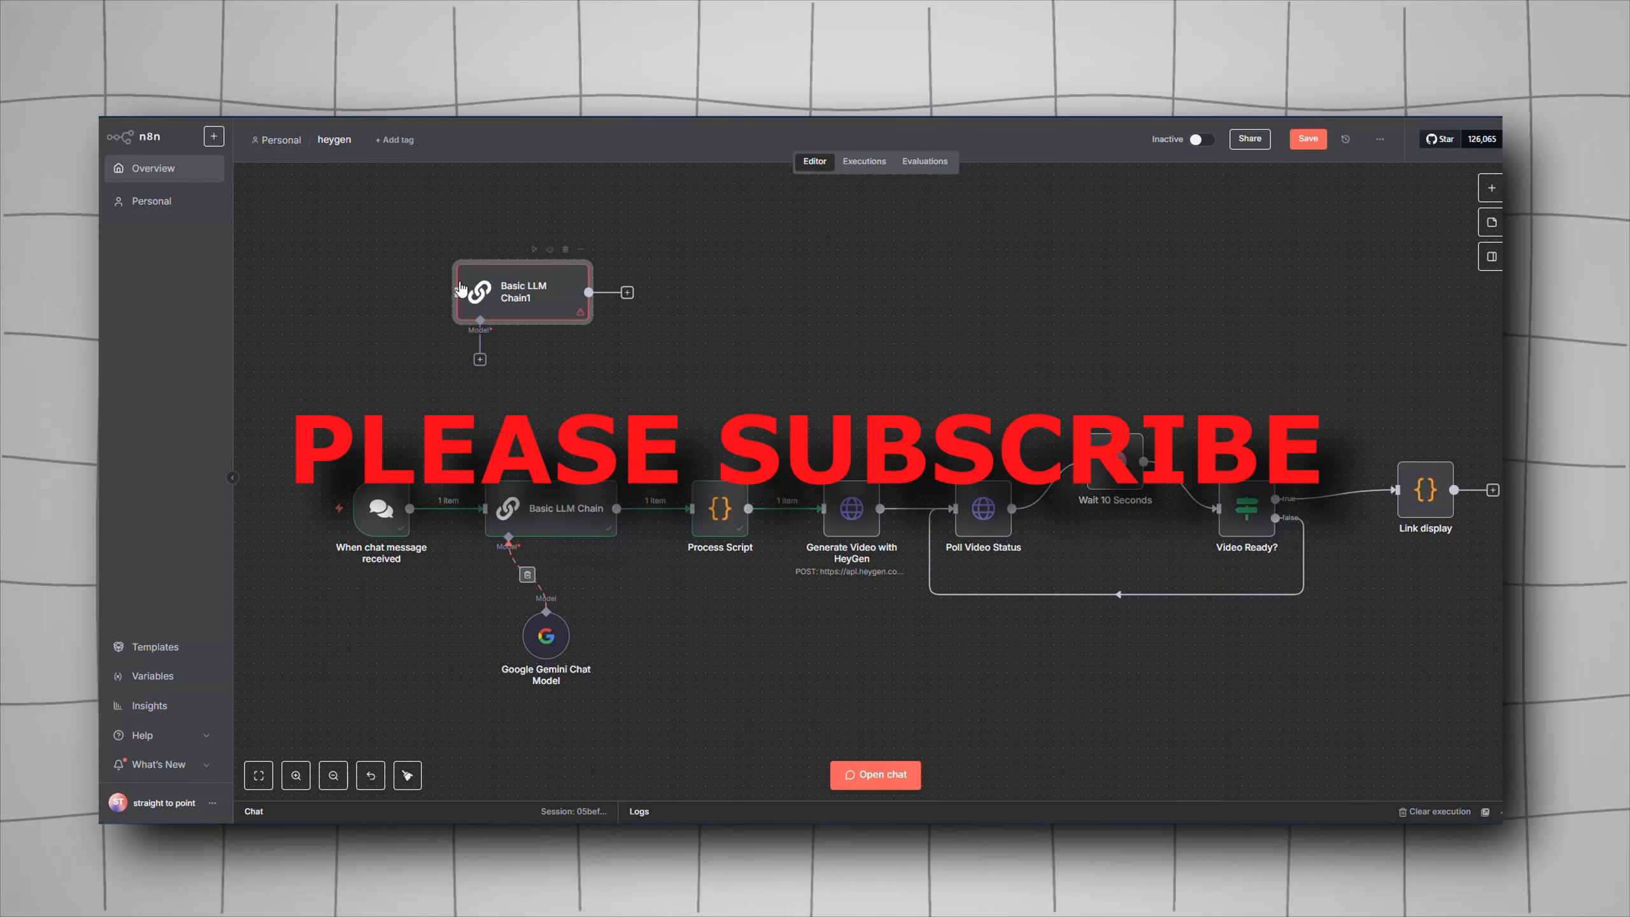
Browse the language models that can be attached to the newly added Basic LLM Chain node
{"action": "left_click", "coordinate": [479, 360]}
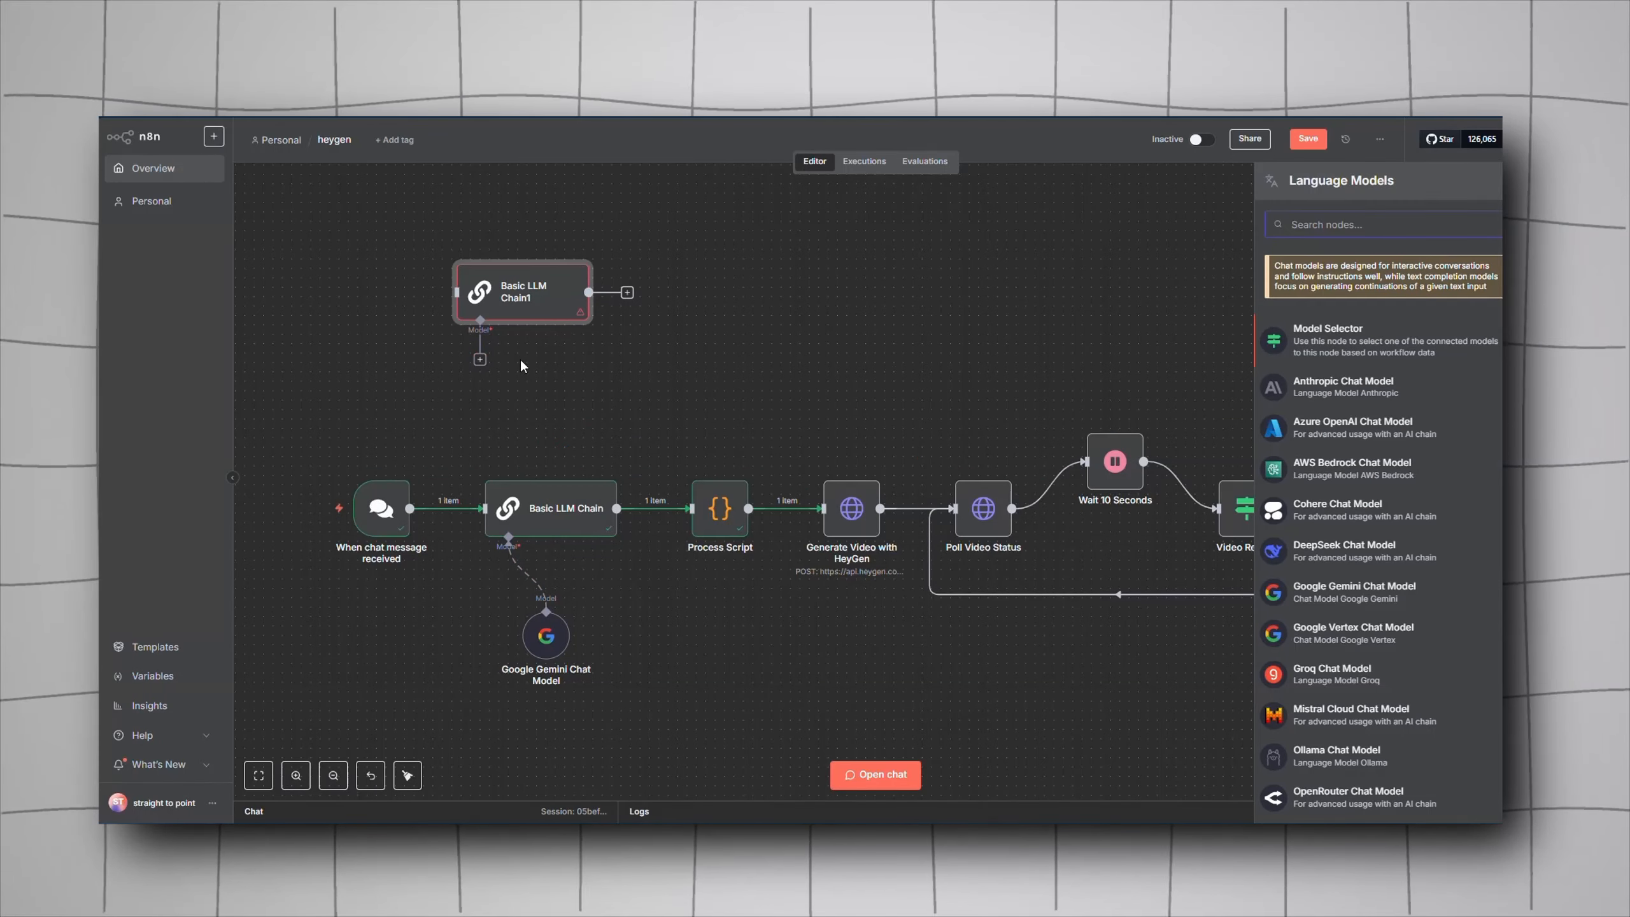
{"action": "scroll", "coordinate": [1422, 483], "scroll_direction": "down", "scroll_amount": 3}
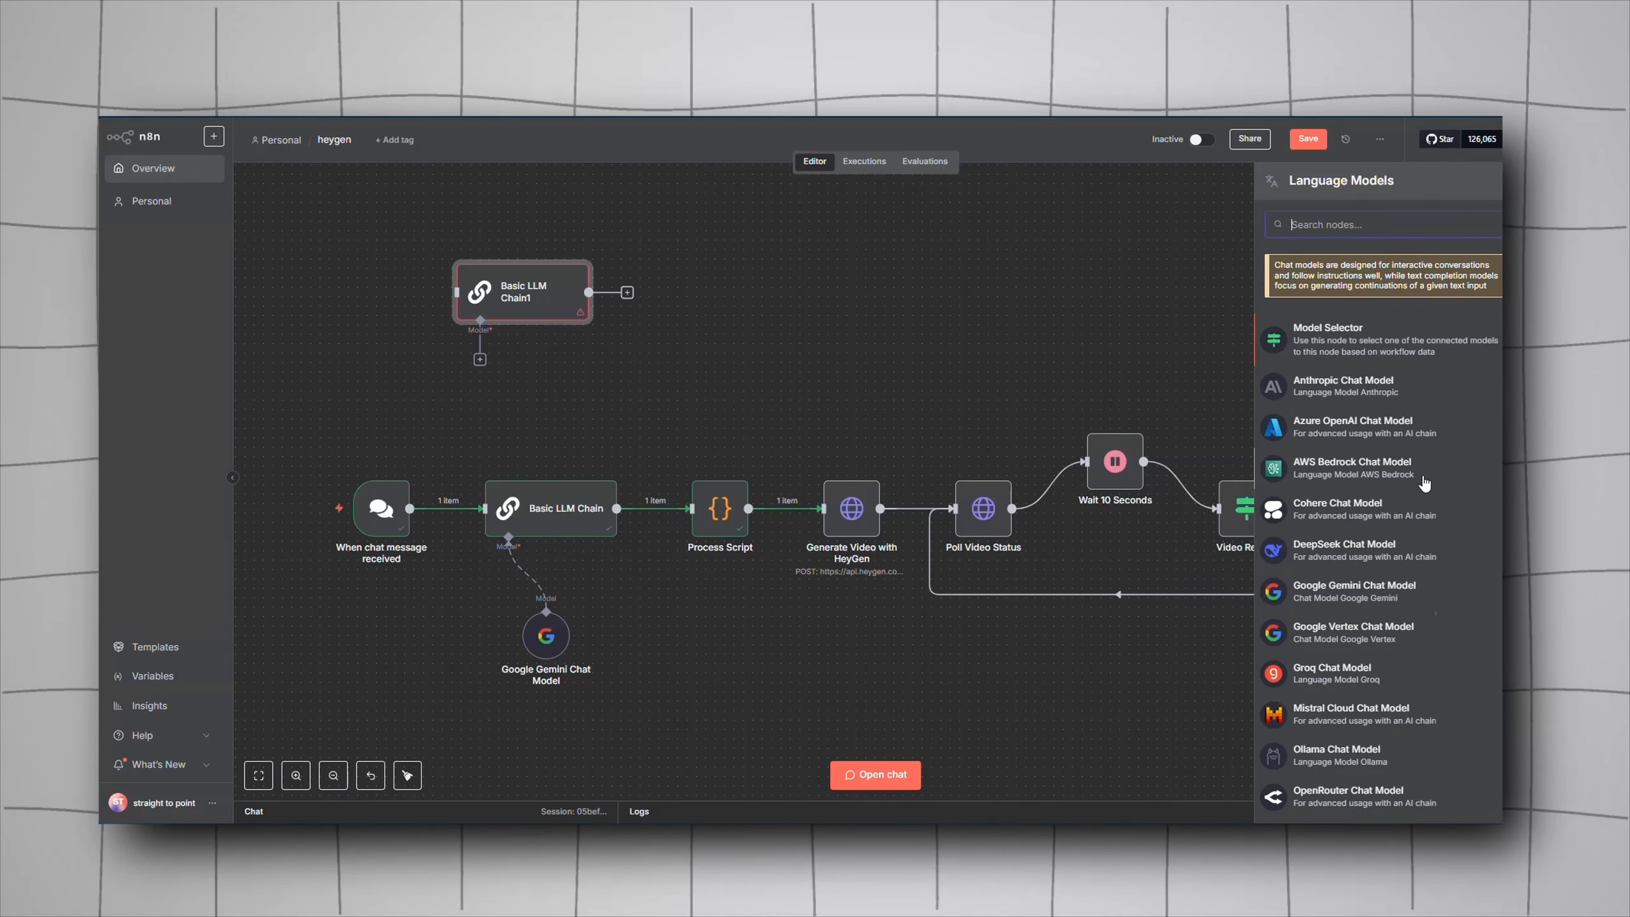
{"action": "scroll", "coordinate": [1423, 482], "scroll_direction": "up", "scroll_amount": 3}
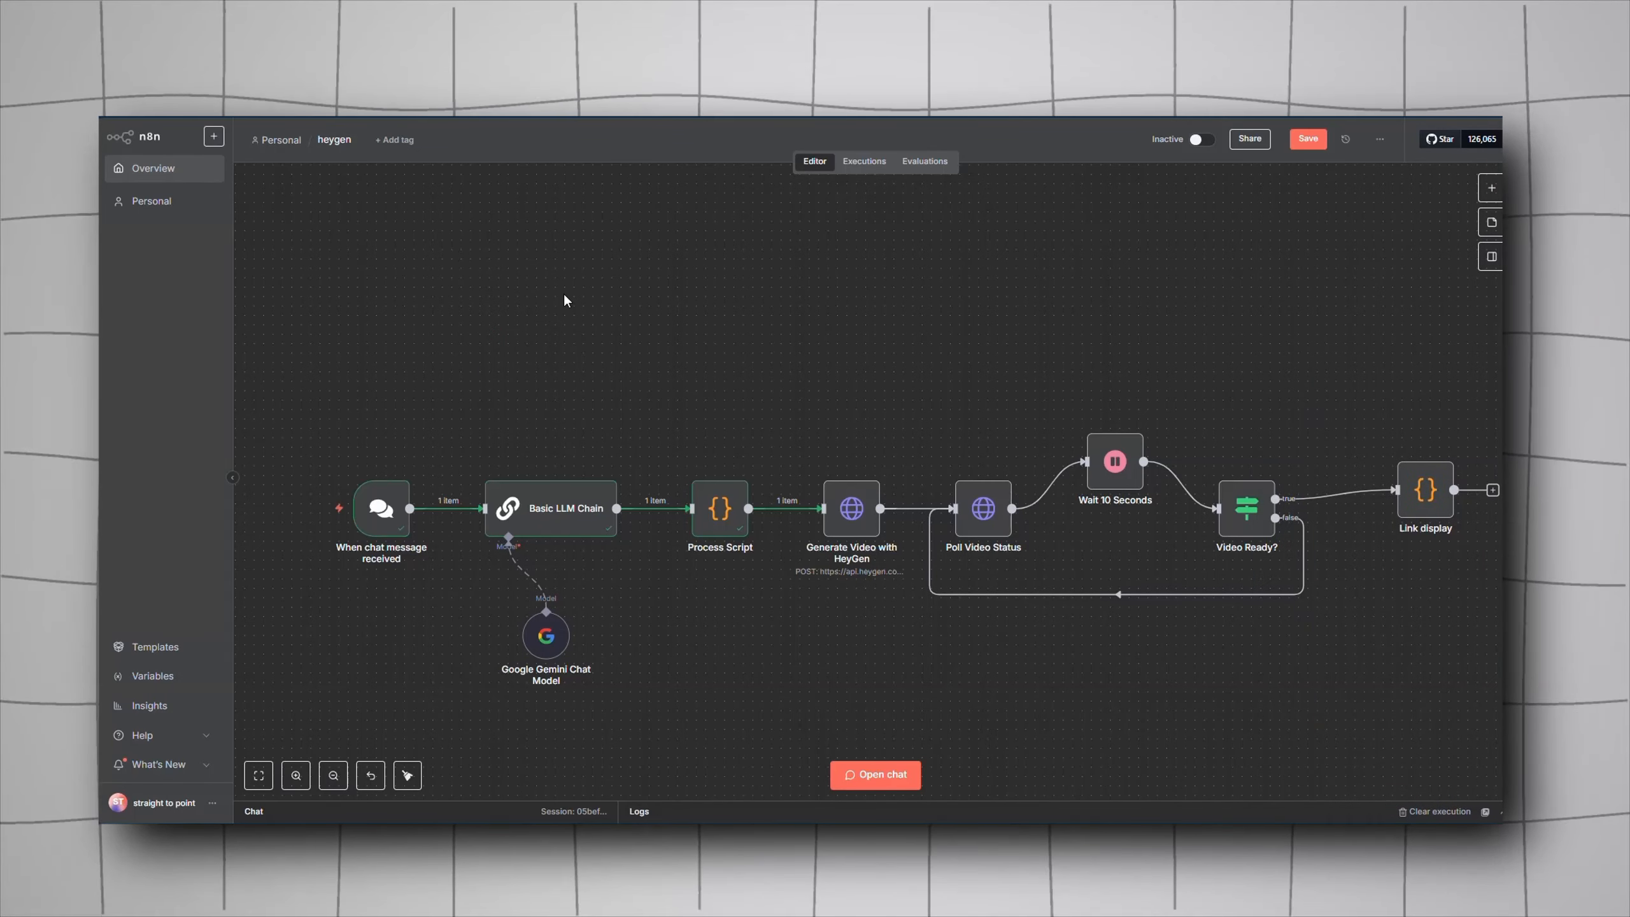
Read the expanded prompt message of the original Basic LLM Chain node, including its length instruction, and return to the canvas
{"action": "scroll", "coordinate": [565, 295], "scroll_direction": "down", "scroll_amount": 2}
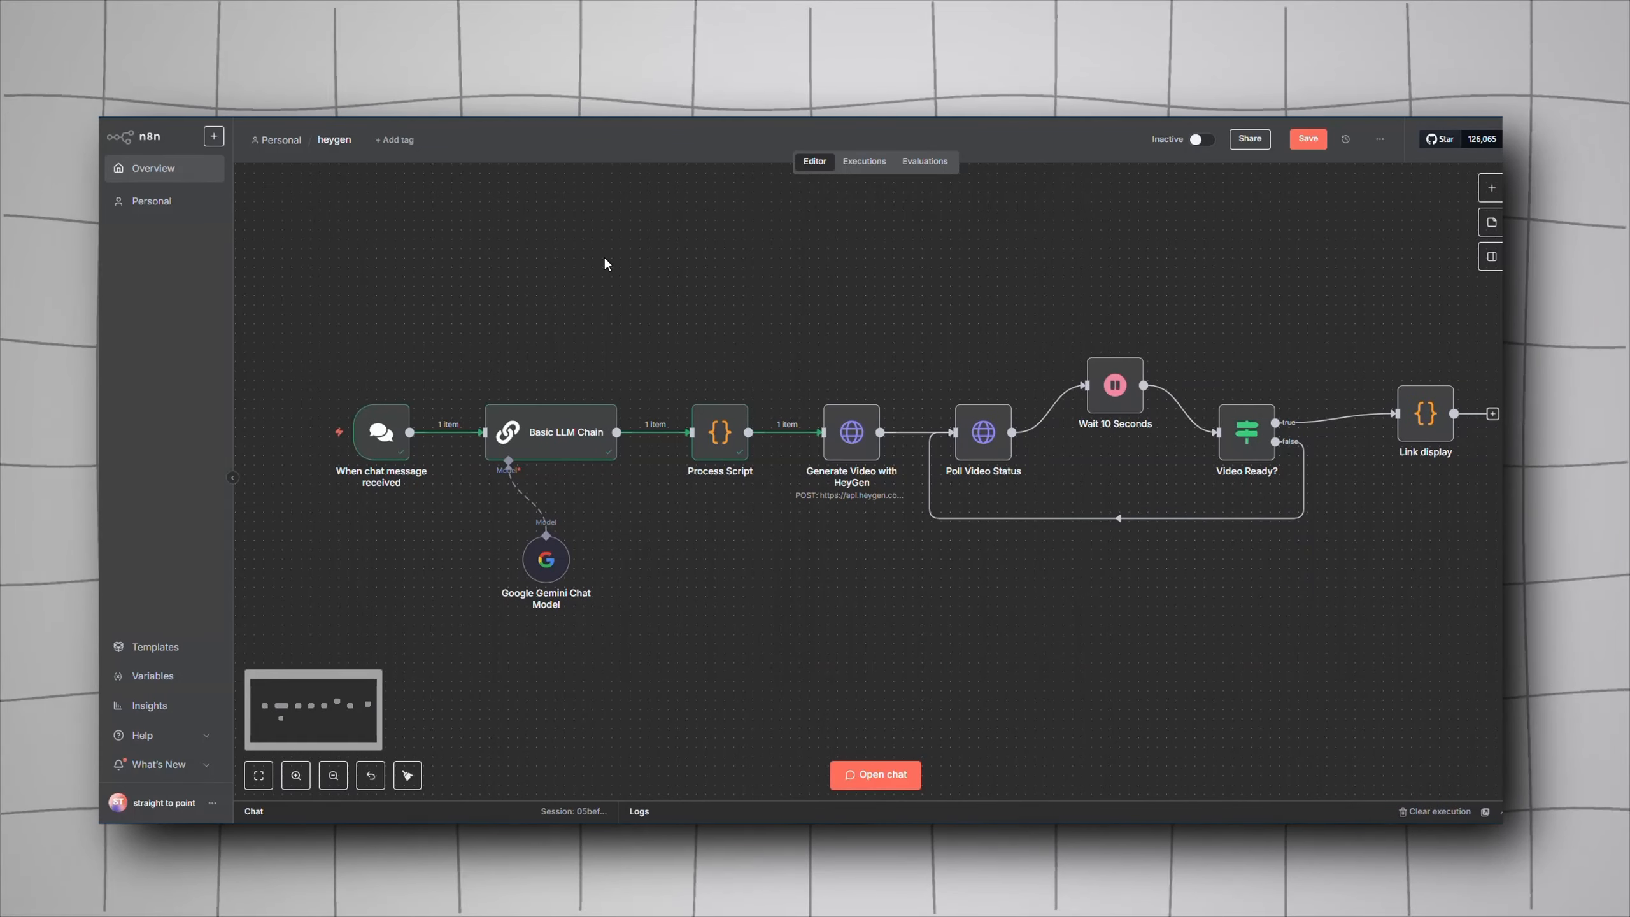
{"action": "double_click", "coordinate": [543, 448]}
{"action": "left_click", "coordinate": [962, 531]}
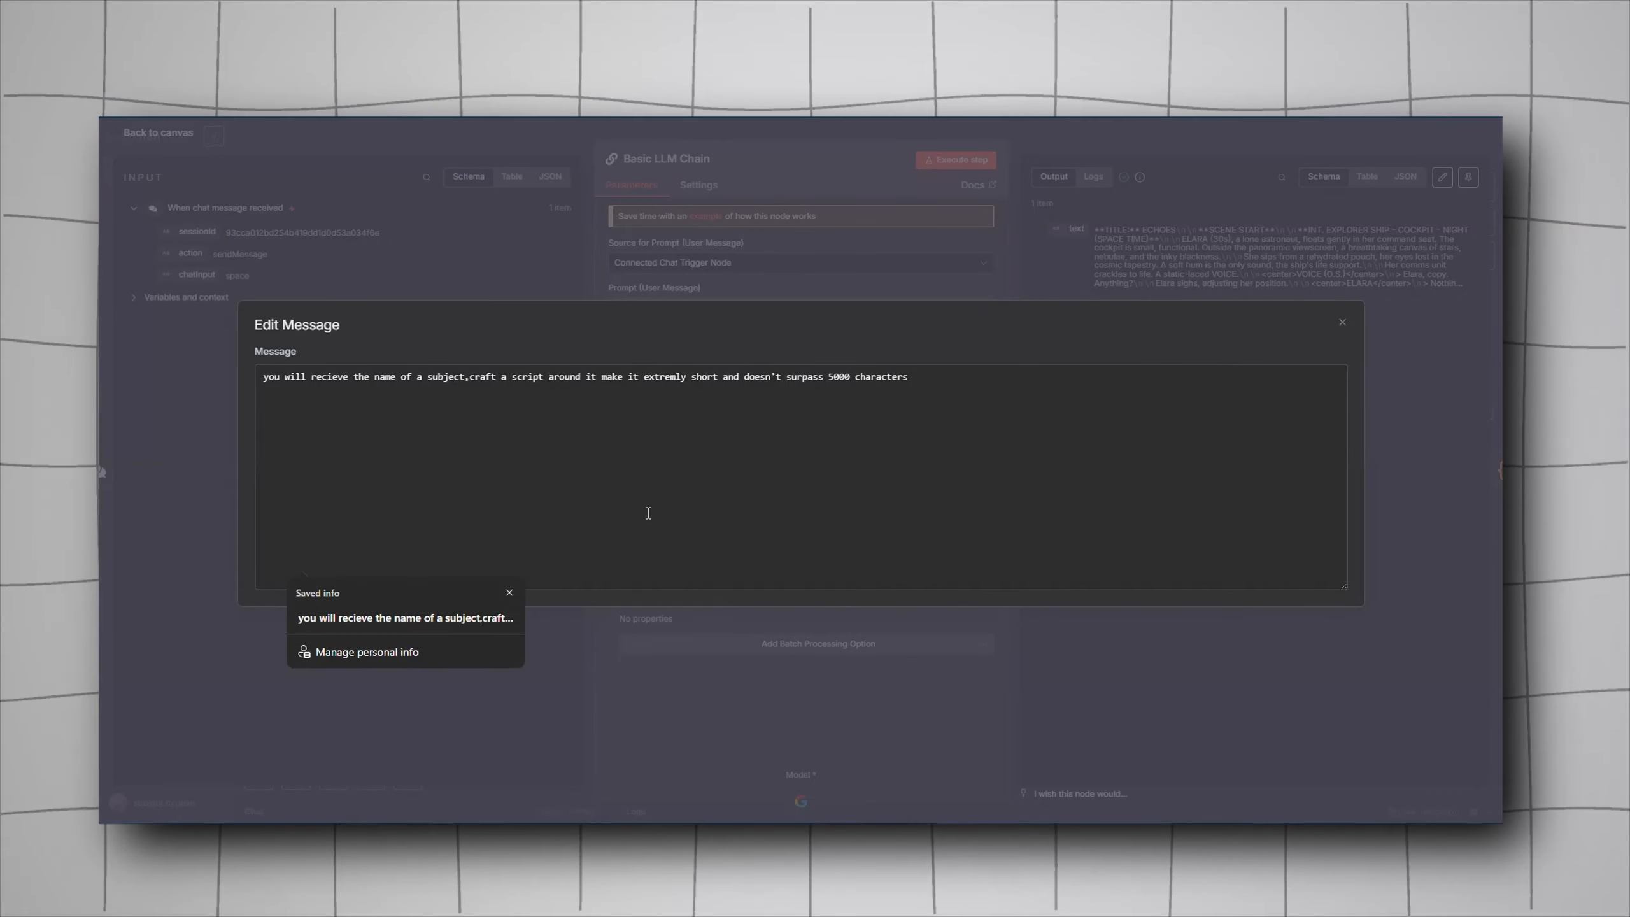
{"action": "left_click", "coordinate": [597, 460]}
{"action": "left_click", "coordinate": [509, 605]}
{"action": "key", "text": "ctrl+a"}
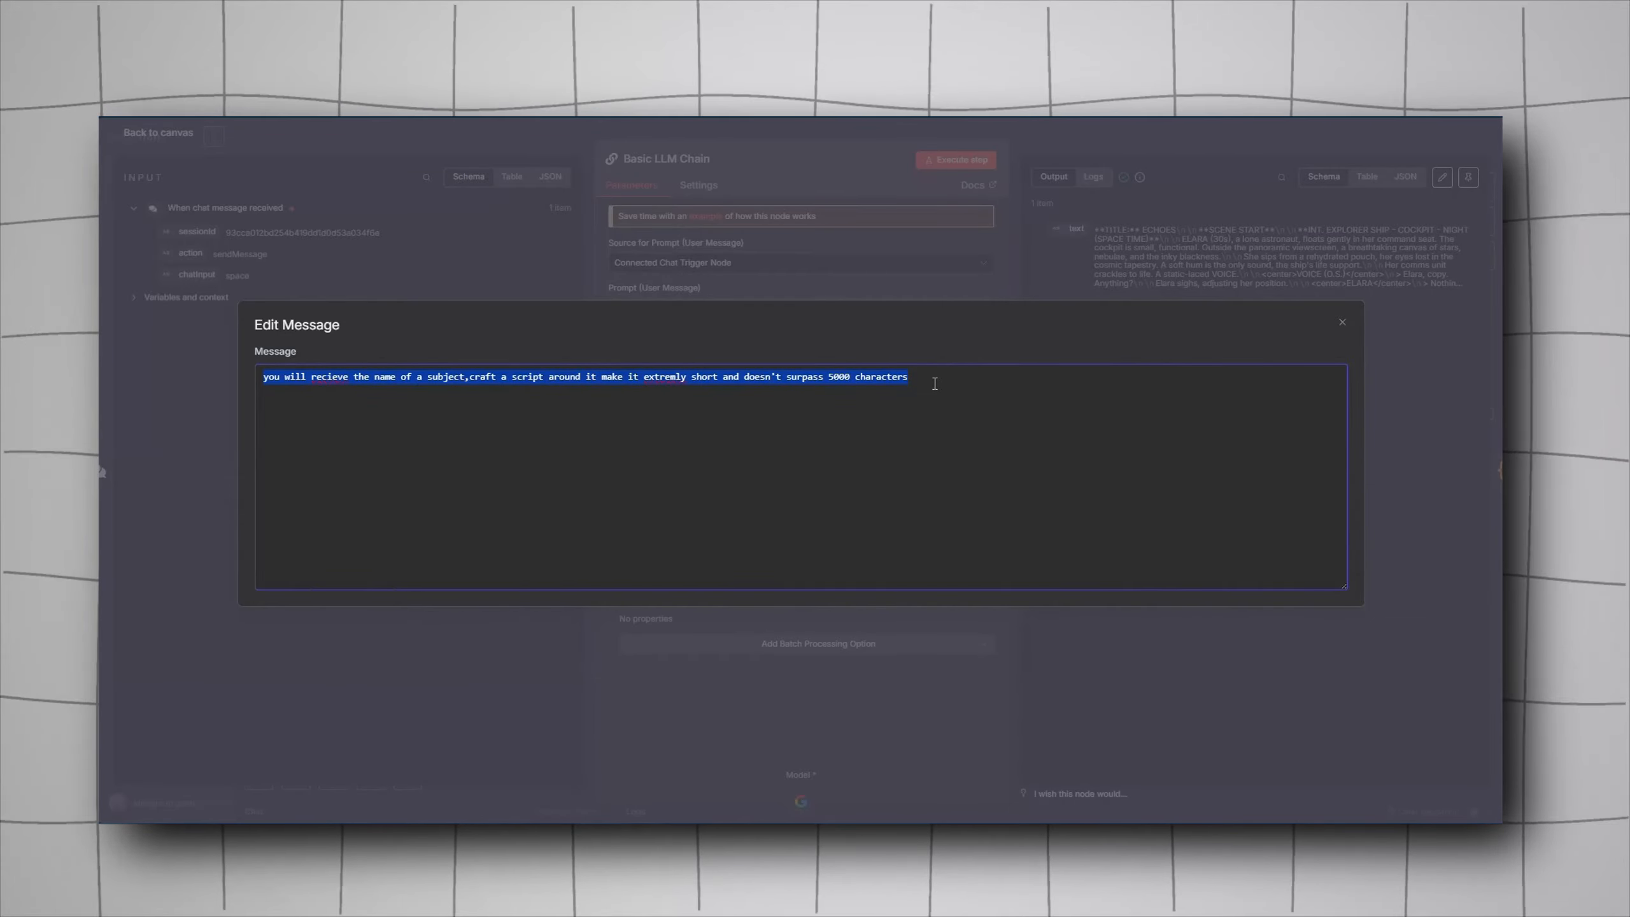
{"action": "left_click_drag", "start_coordinate": [744, 385], "coordinate": [949, 404]}
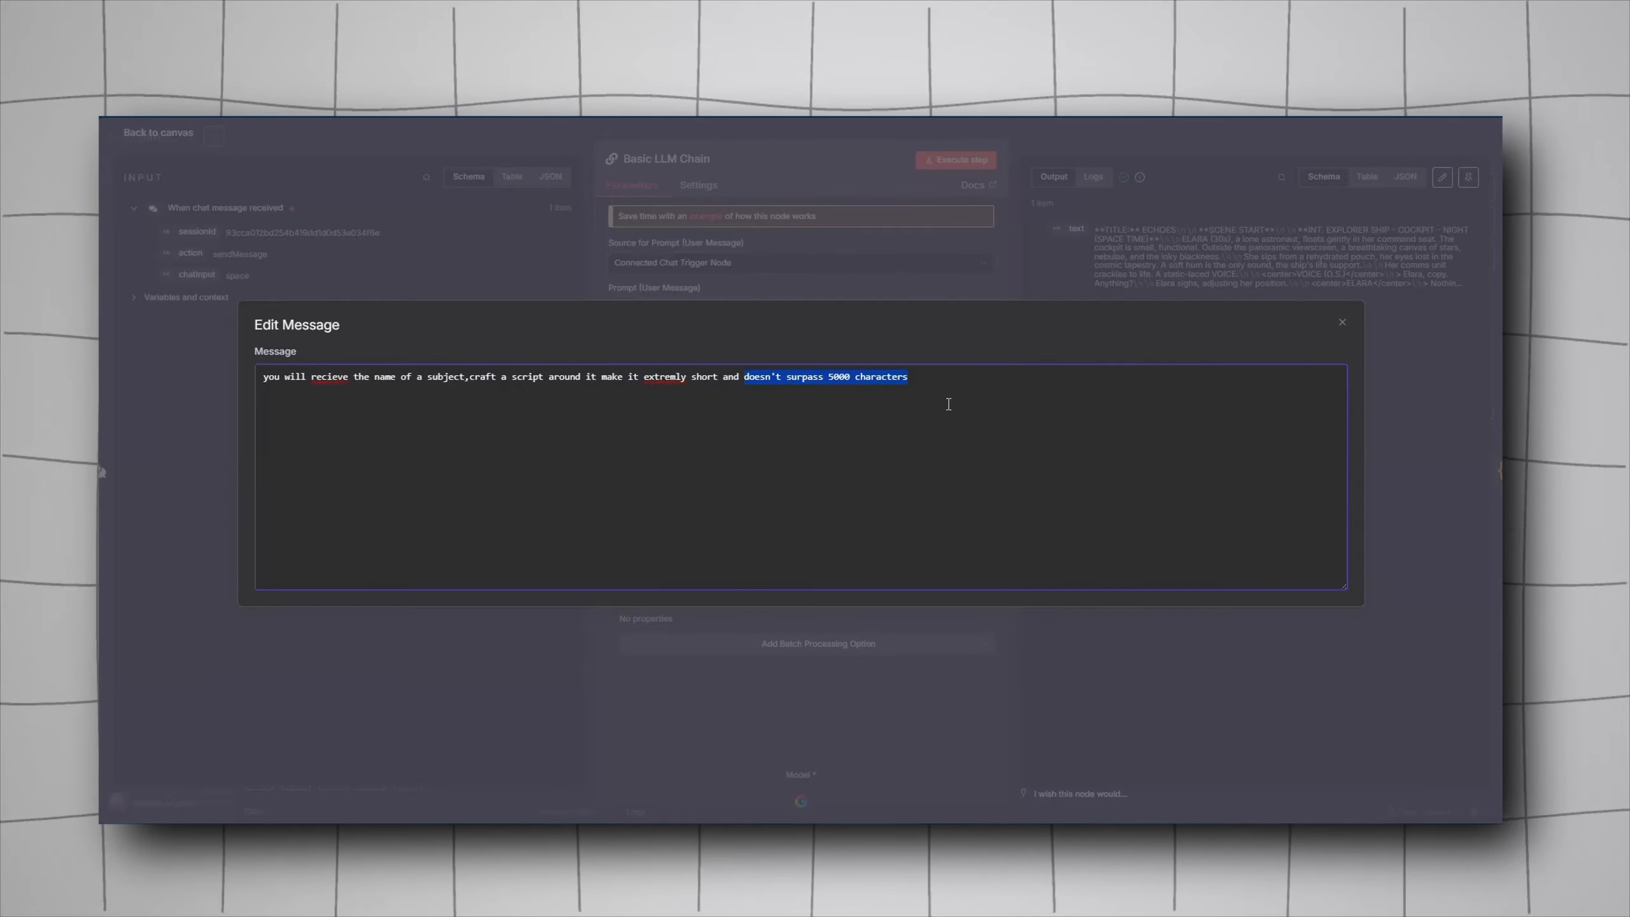
{"action": "left_click", "coordinate": [761, 413]}
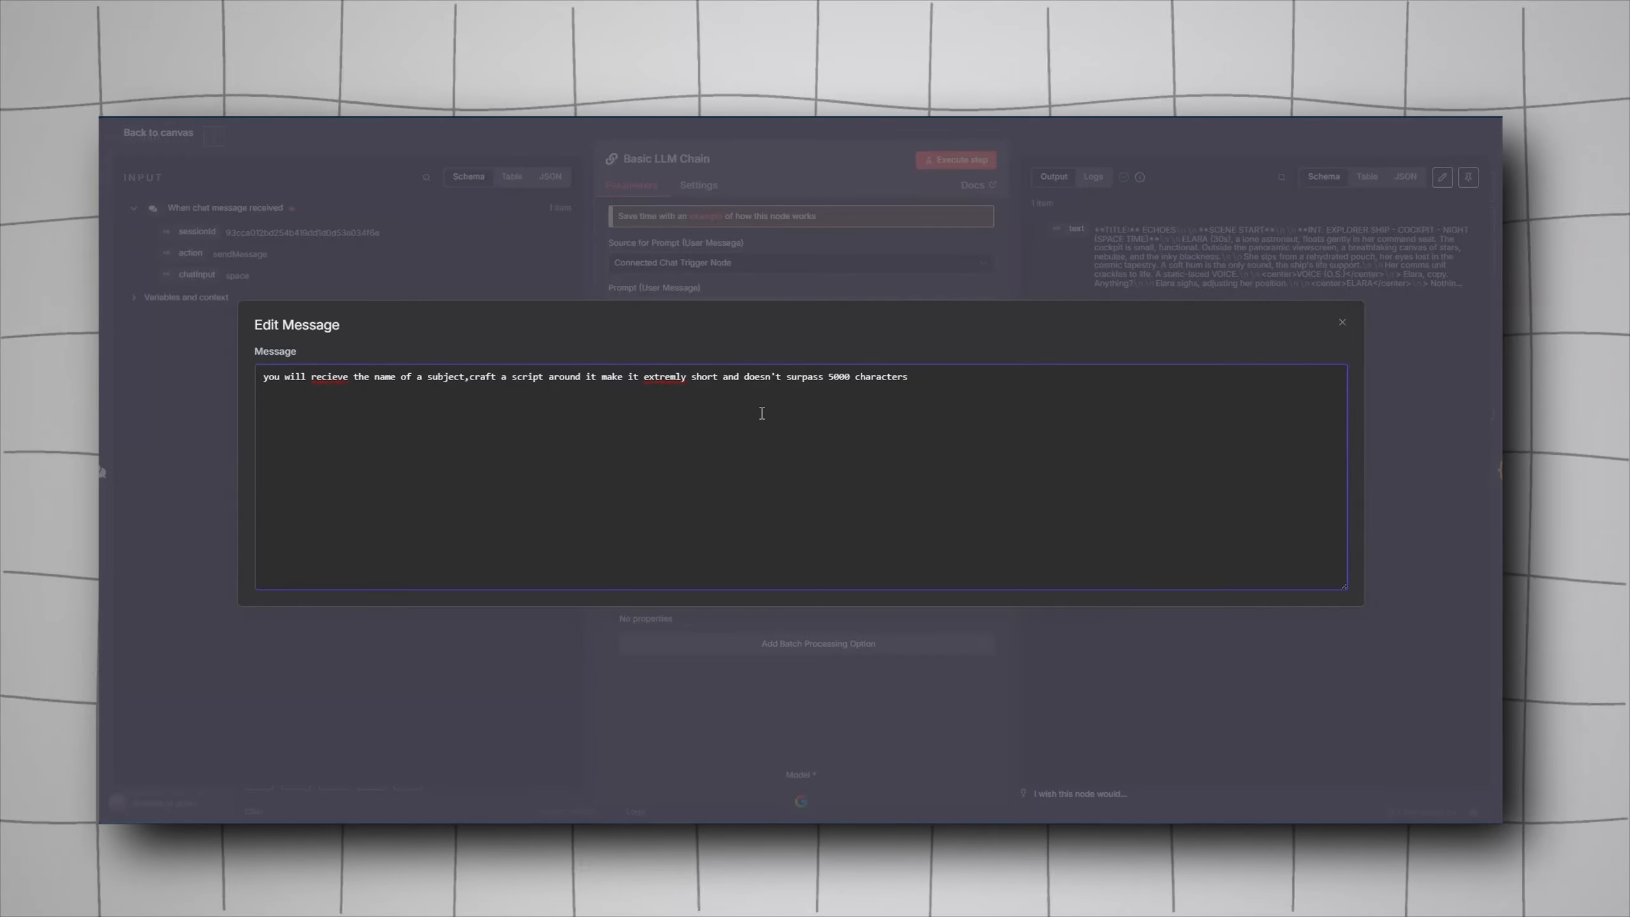
{"action": "left_click", "coordinate": [983, 732]}
{"action": "left_click", "coordinate": [989, 122]}
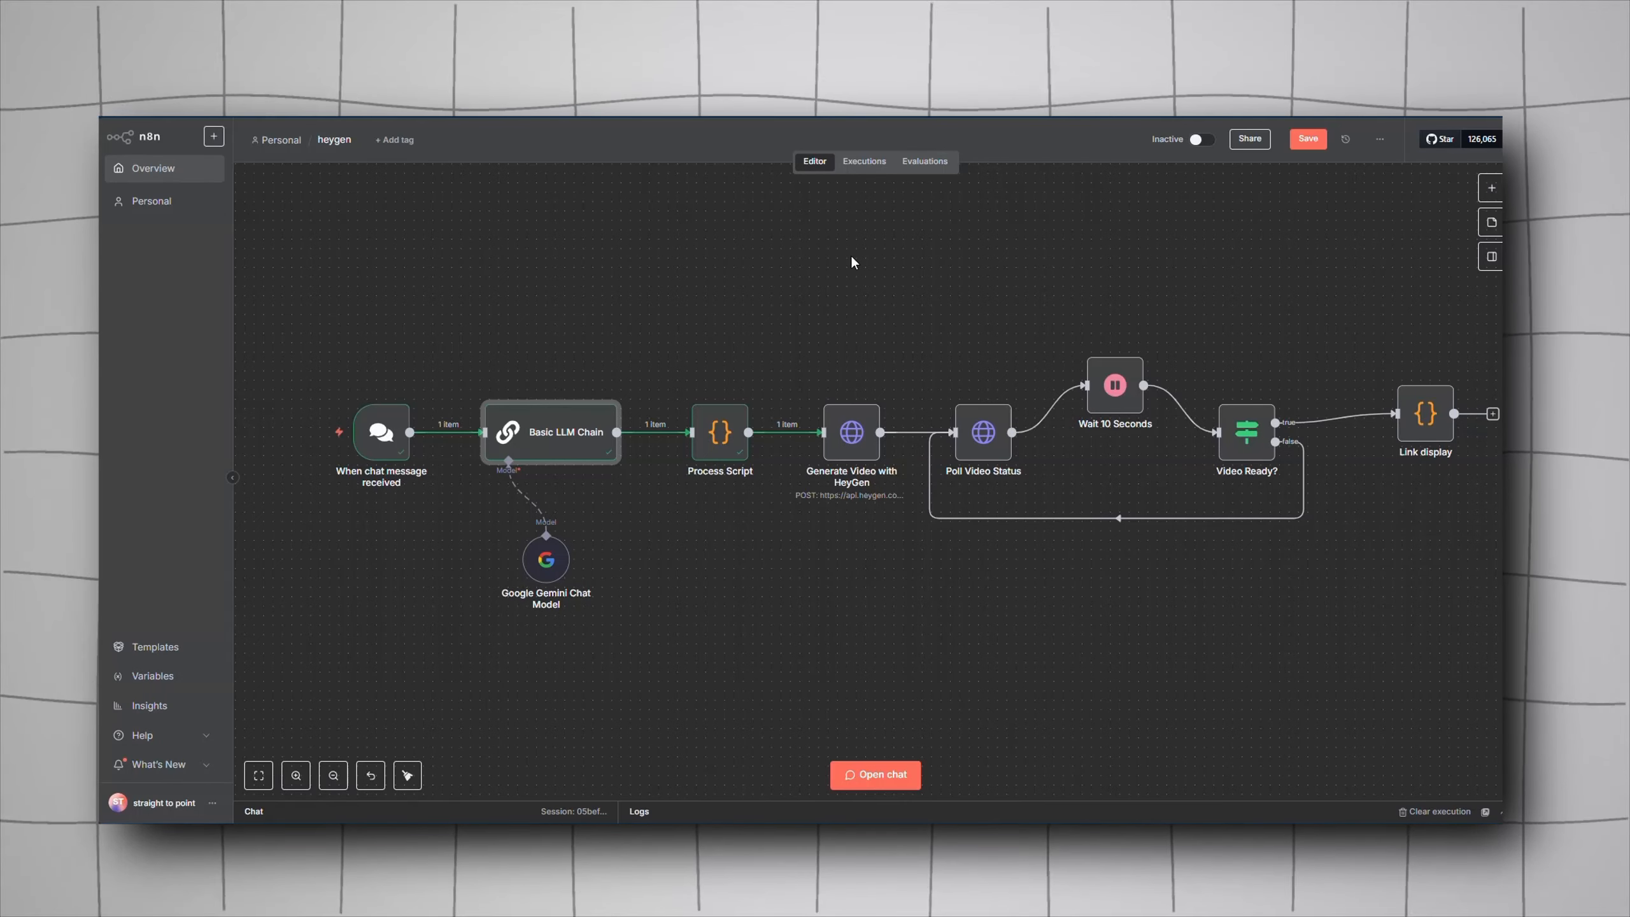
Search the node library for "code" and open the existing Process Script node
{"action": "key", "text": "Tab"}
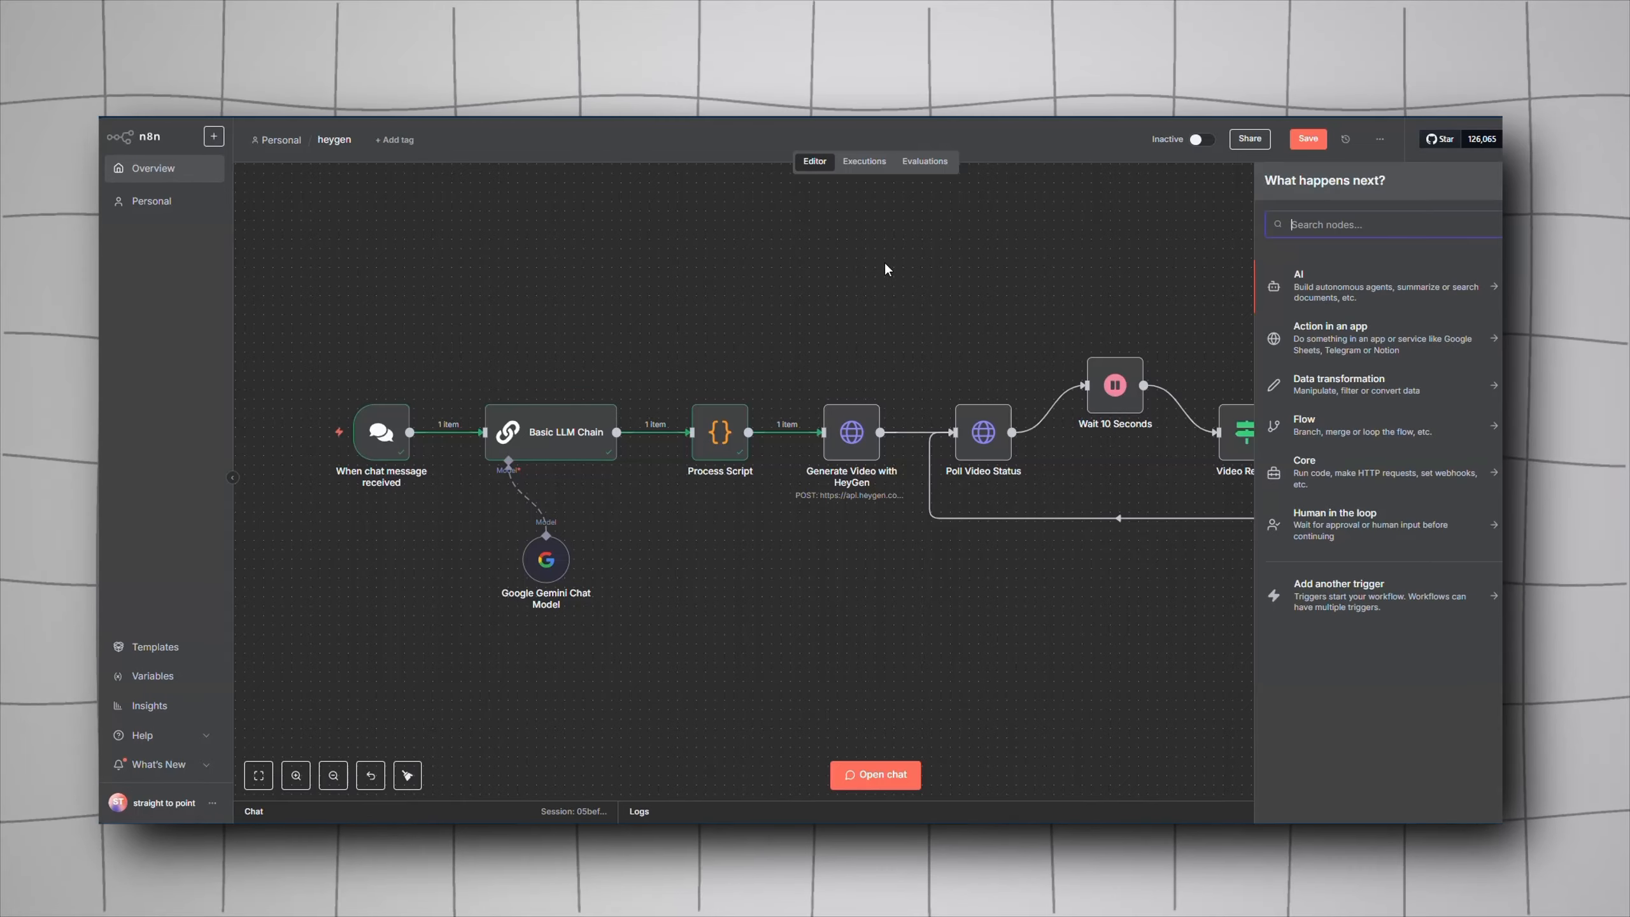
{"action": "type", "text": "code"}
{"action": "scroll", "coordinate": [1173, 291], "scroll_direction": "up", "scroll_amount": 1}
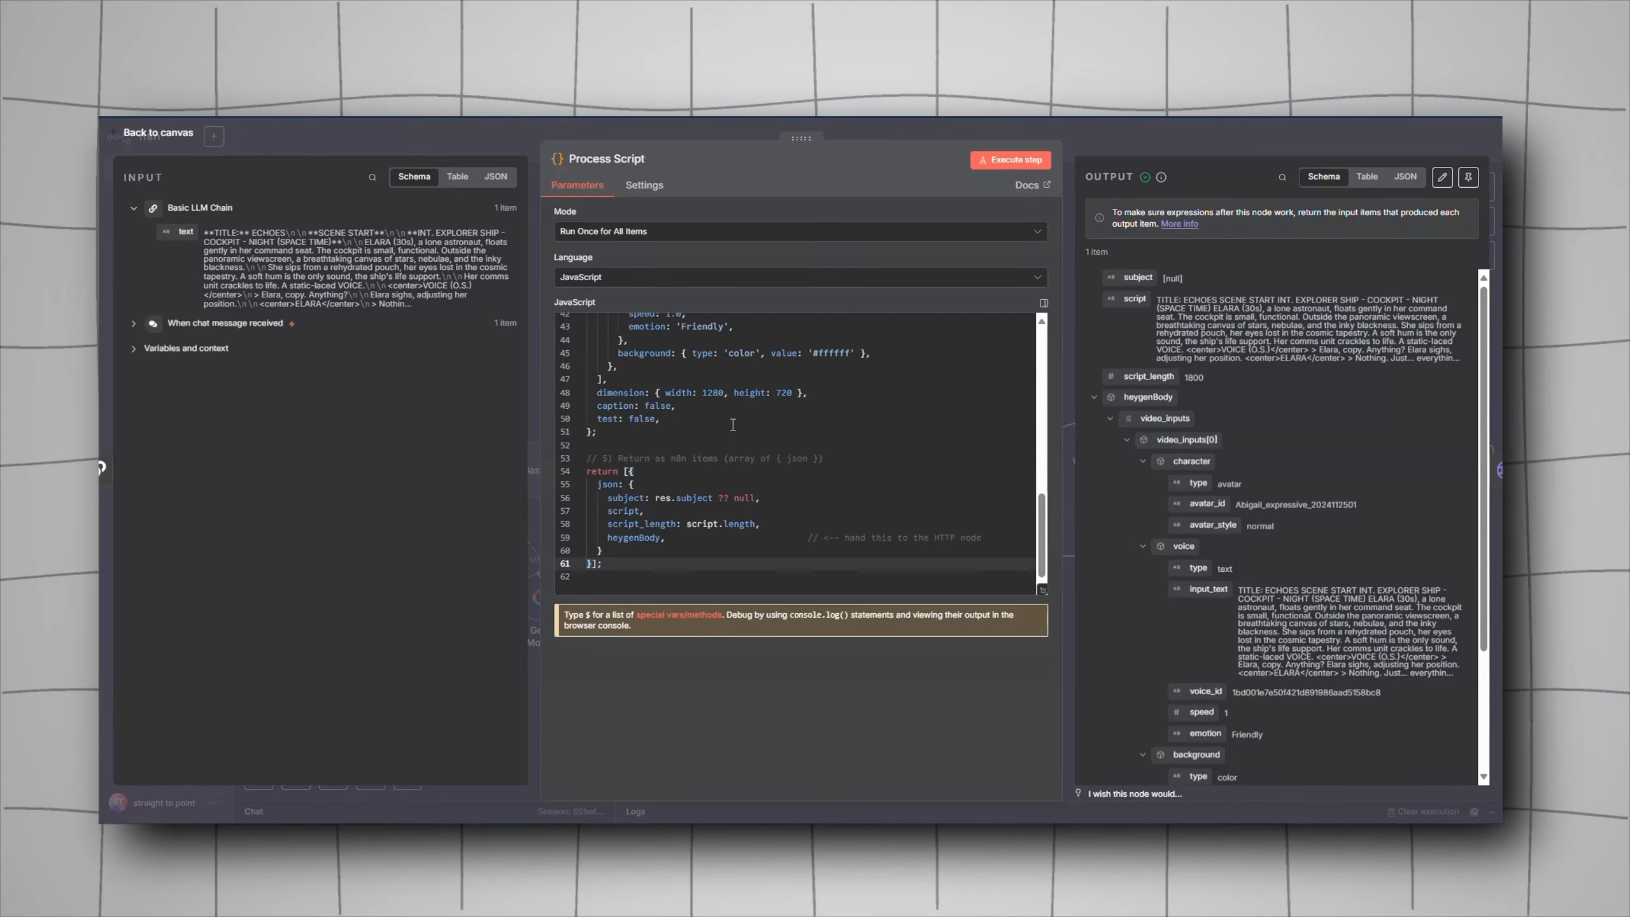
Check the Process Script node's language options and read through its full JavaScript code in the expanded editor
{"action": "left_click", "coordinate": [593, 278]}
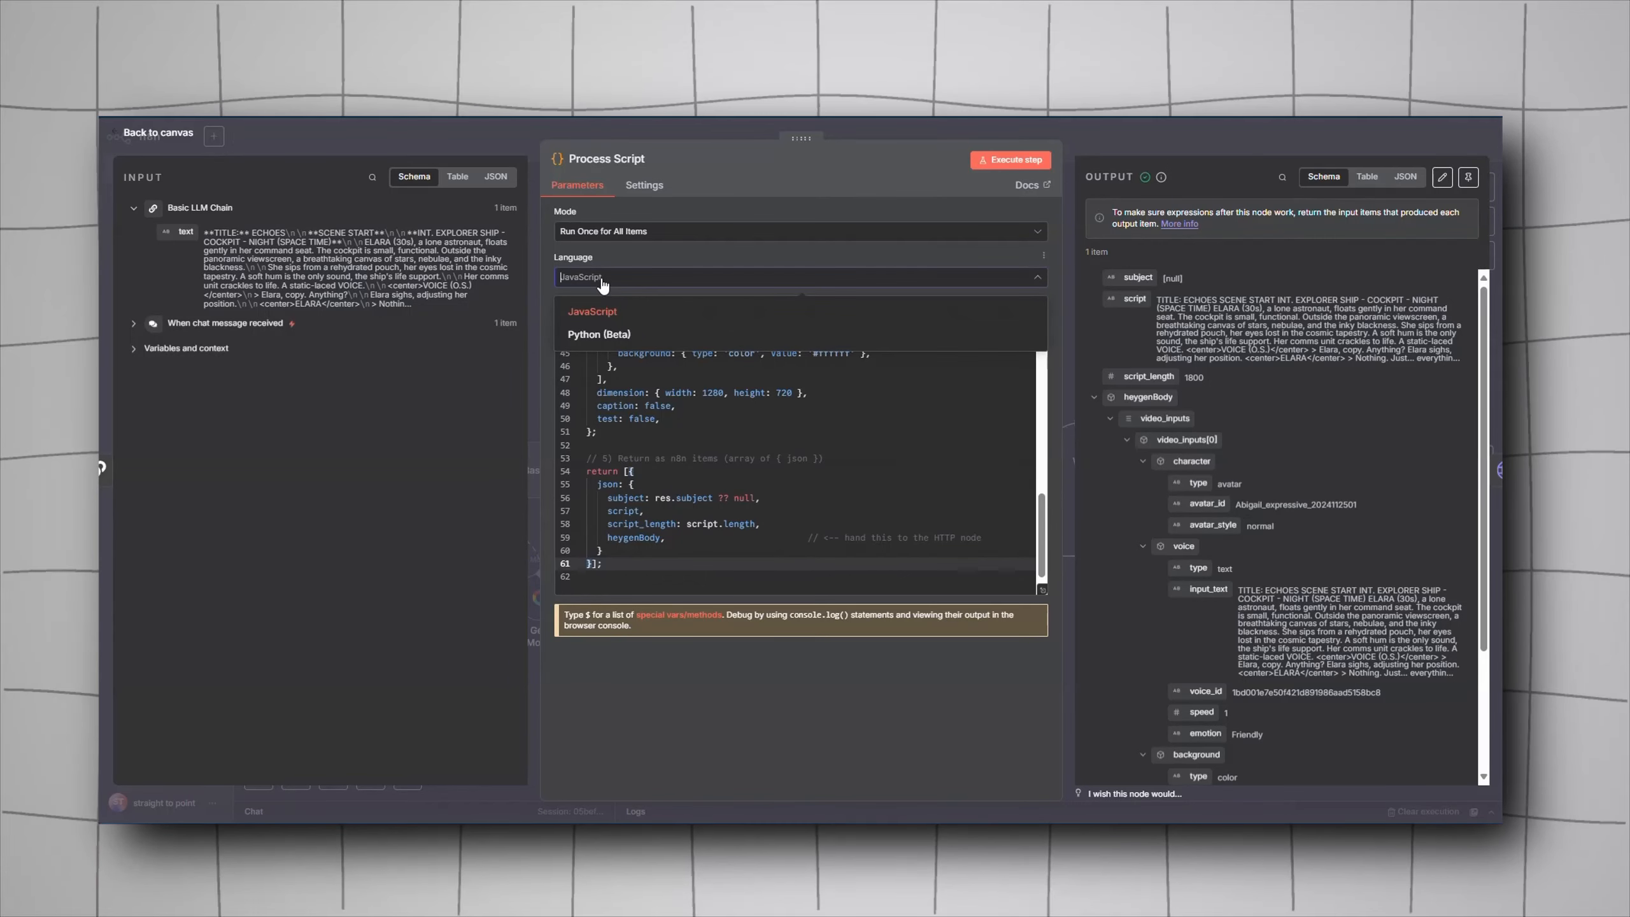
{"action": "left_click", "coordinate": [601, 281]}
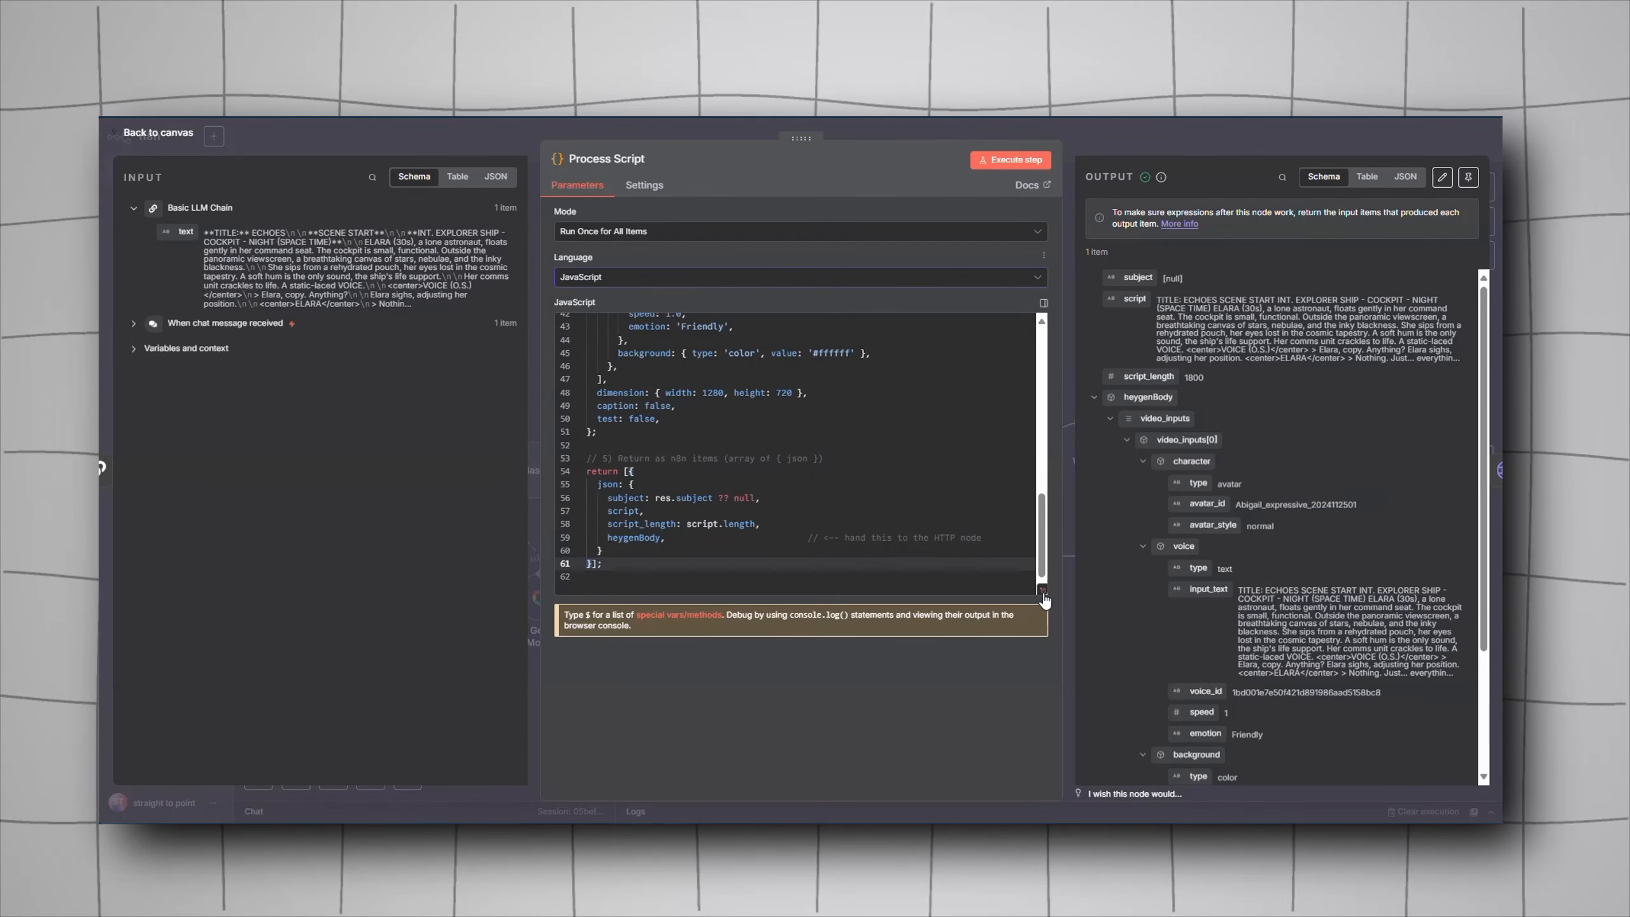
{"action": "left_click", "coordinate": [1043, 590]}
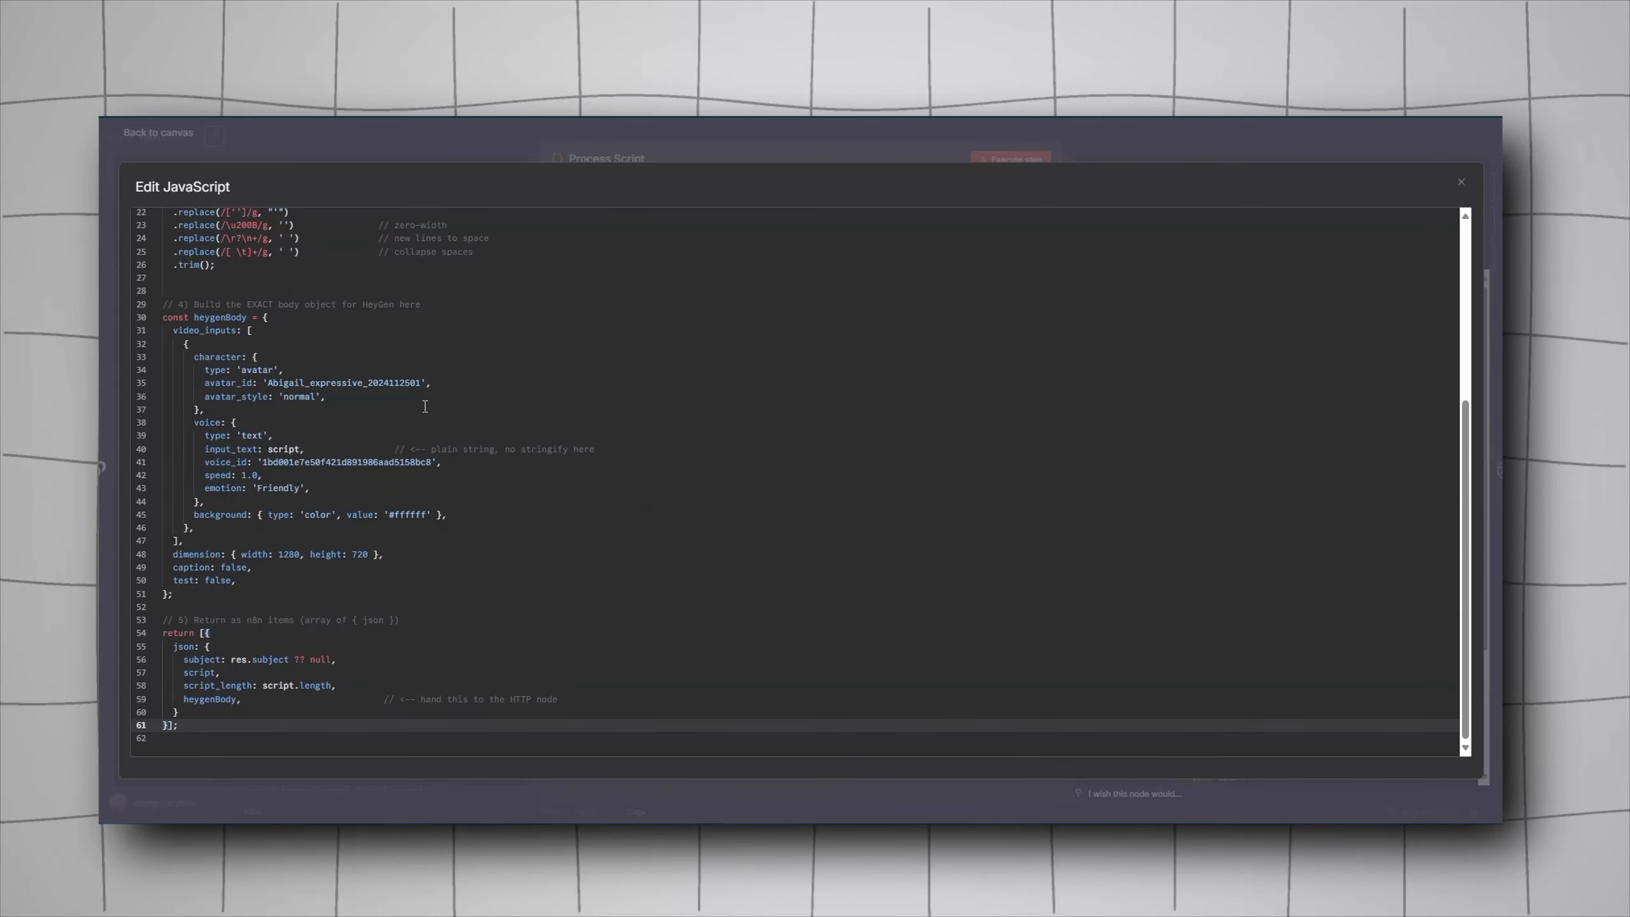
{"action": "scroll", "coordinate": [500, 322], "scroll_direction": "up", "scroll_amount": 10}
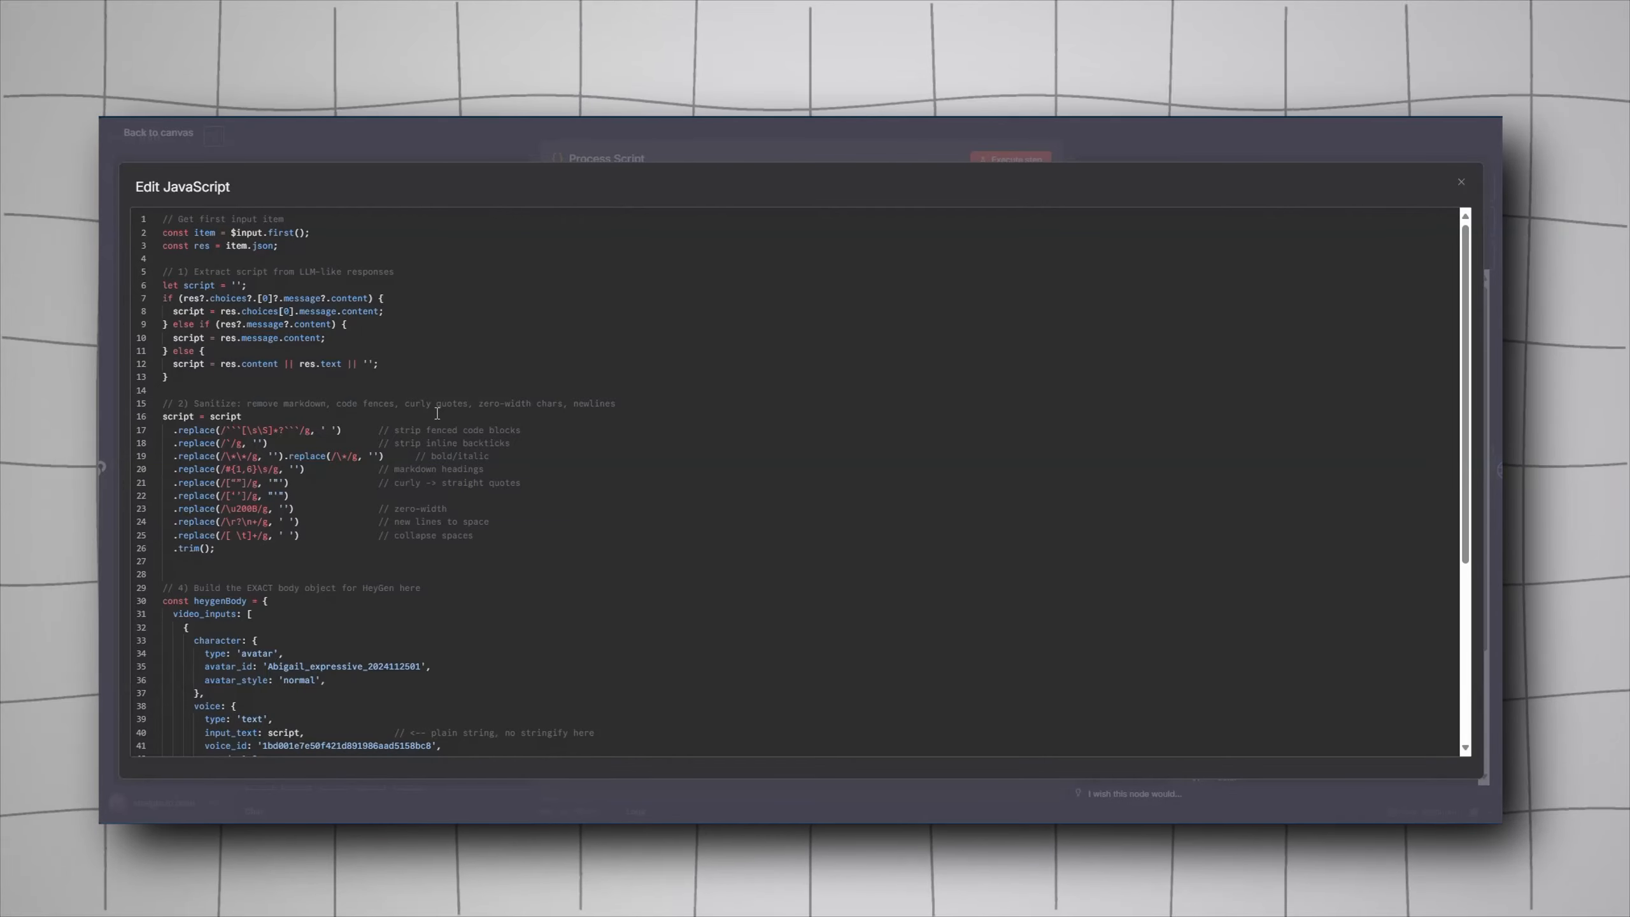
{"action": "scroll", "coordinate": [439, 385], "scroll_direction": "down", "scroll_amount": 5}
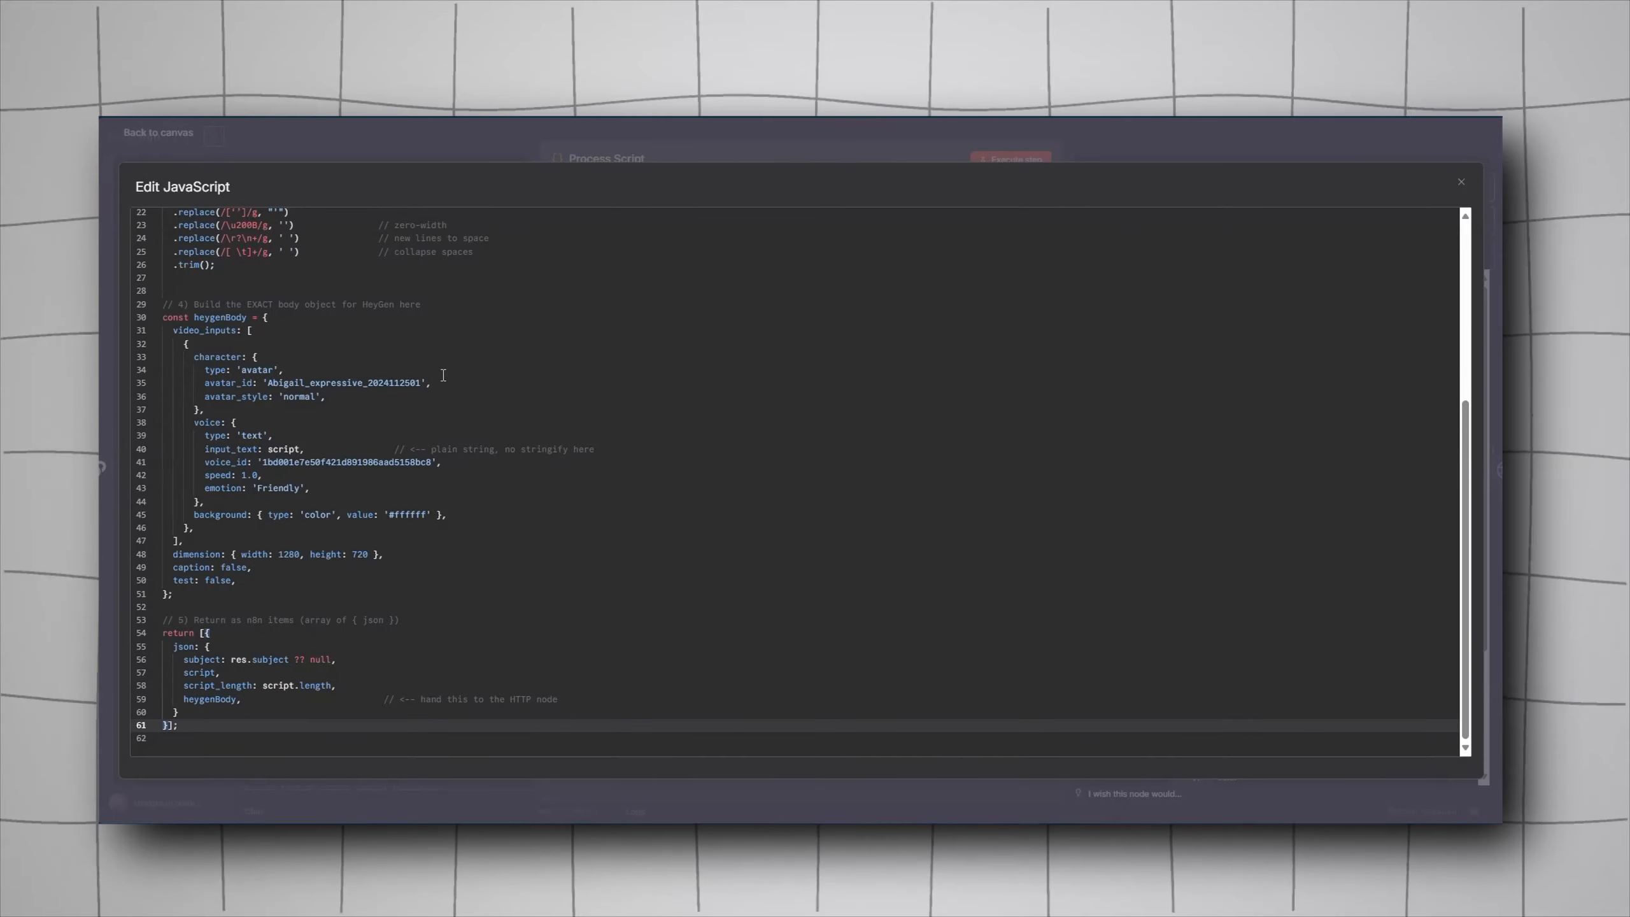
{"action": "scroll", "coordinate": [461, 438], "scroll_direction": "up", "scroll_amount": 5}
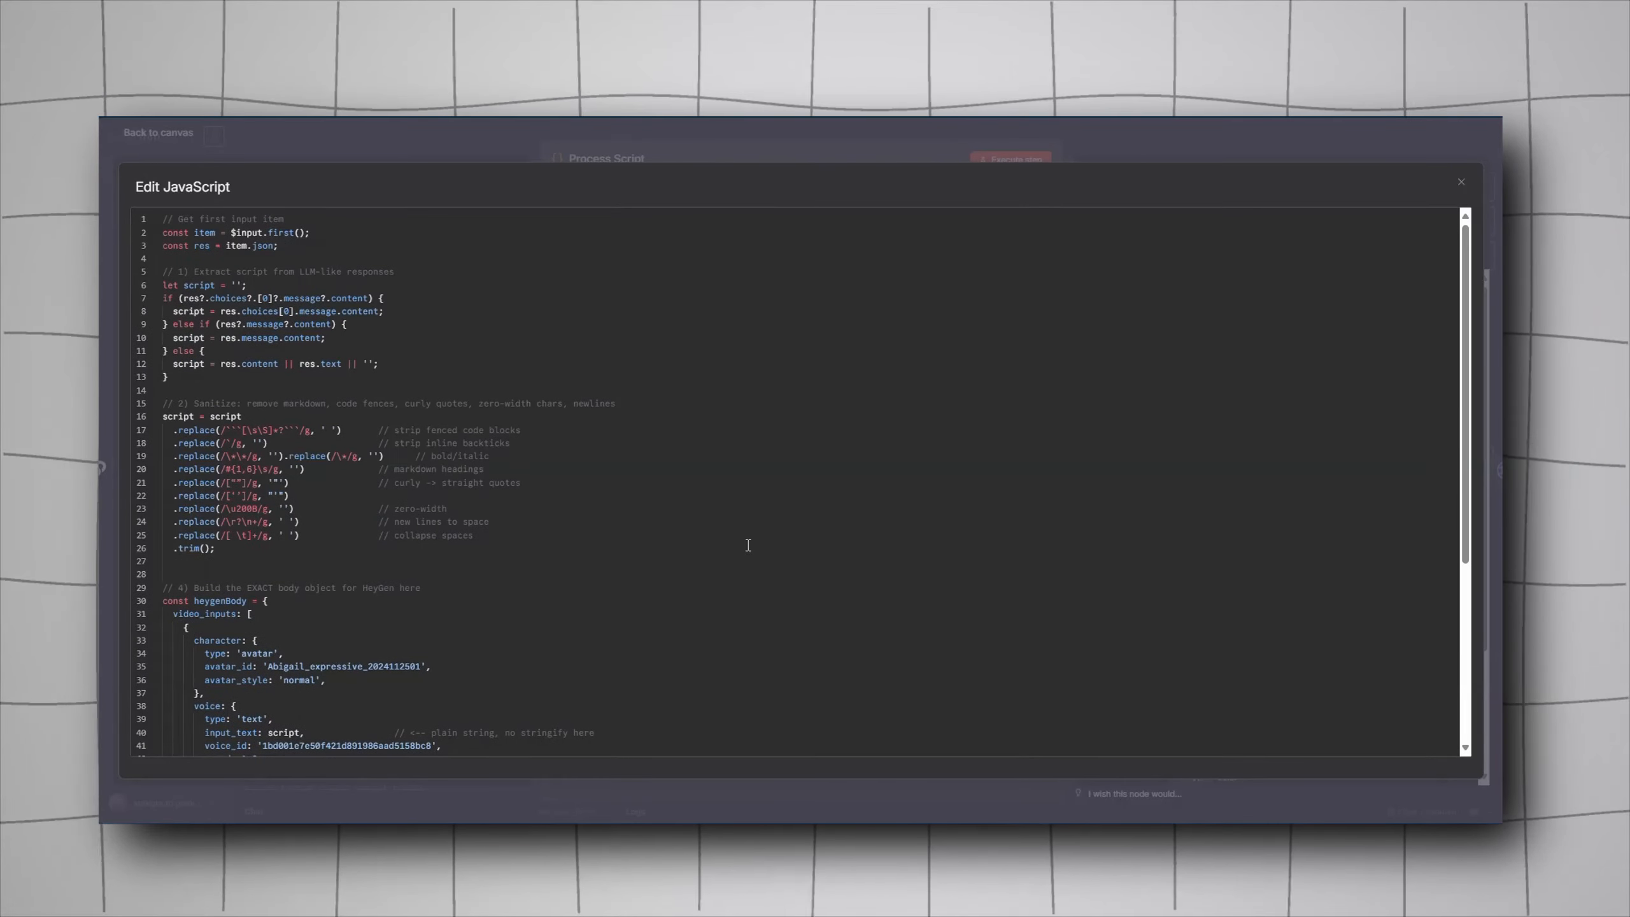
{"action": "scroll", "coordinate": [501, 558], "scroll_direction": "down", "scroll_amount": 5}
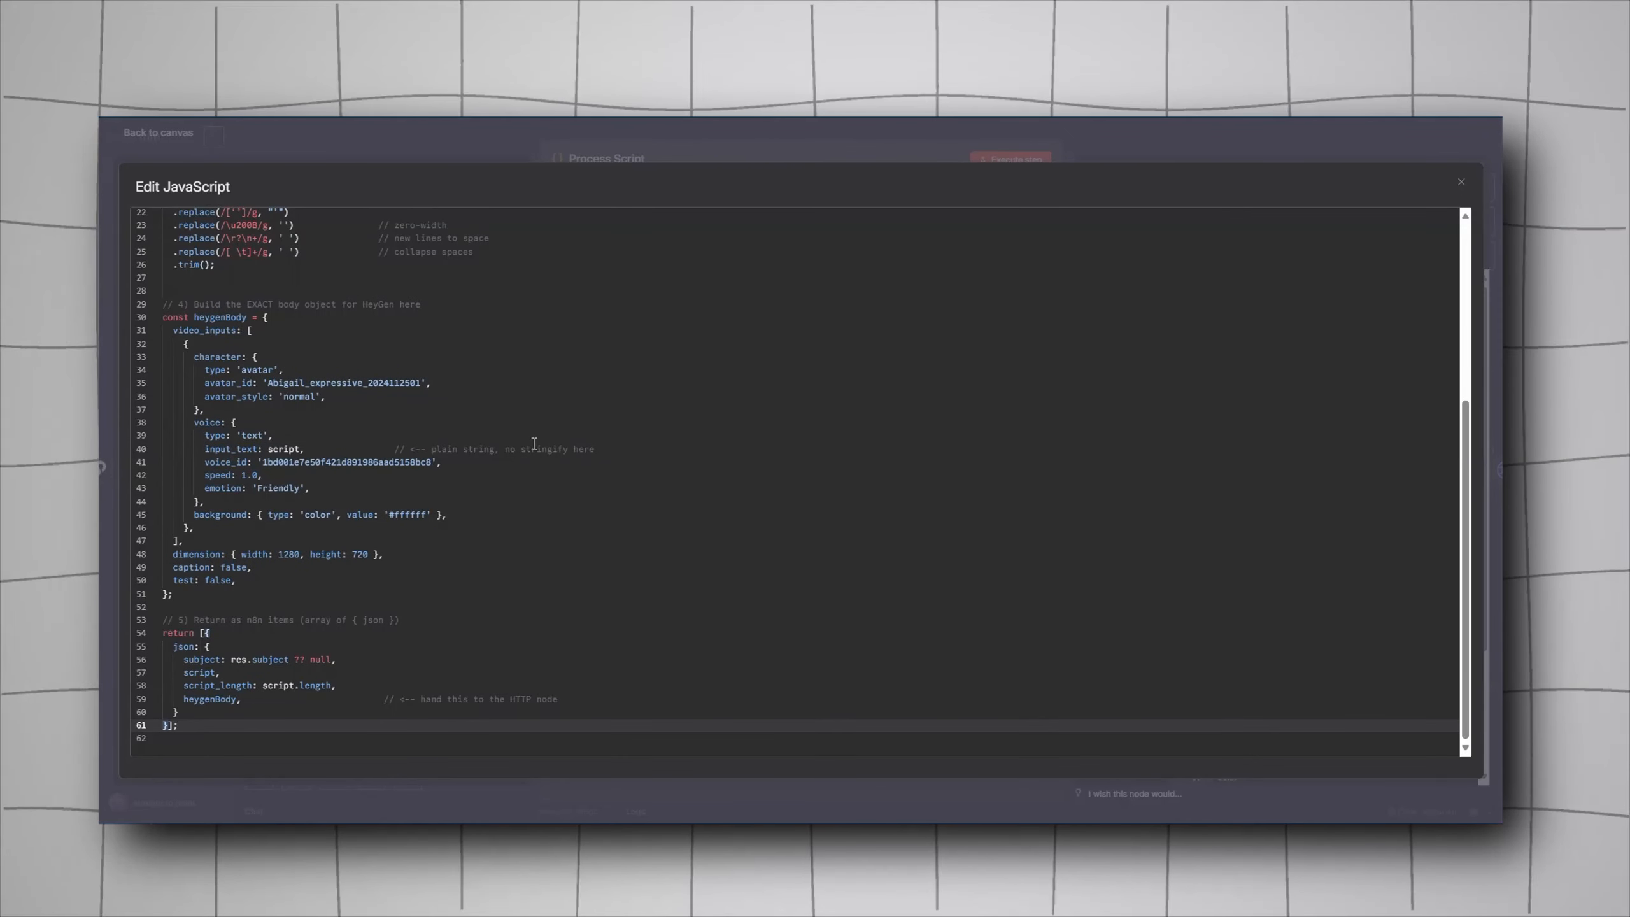
{"action": "scroll", "coordinate": [537, 460], "scroll_direction": "up", "scroll_amount": 5}
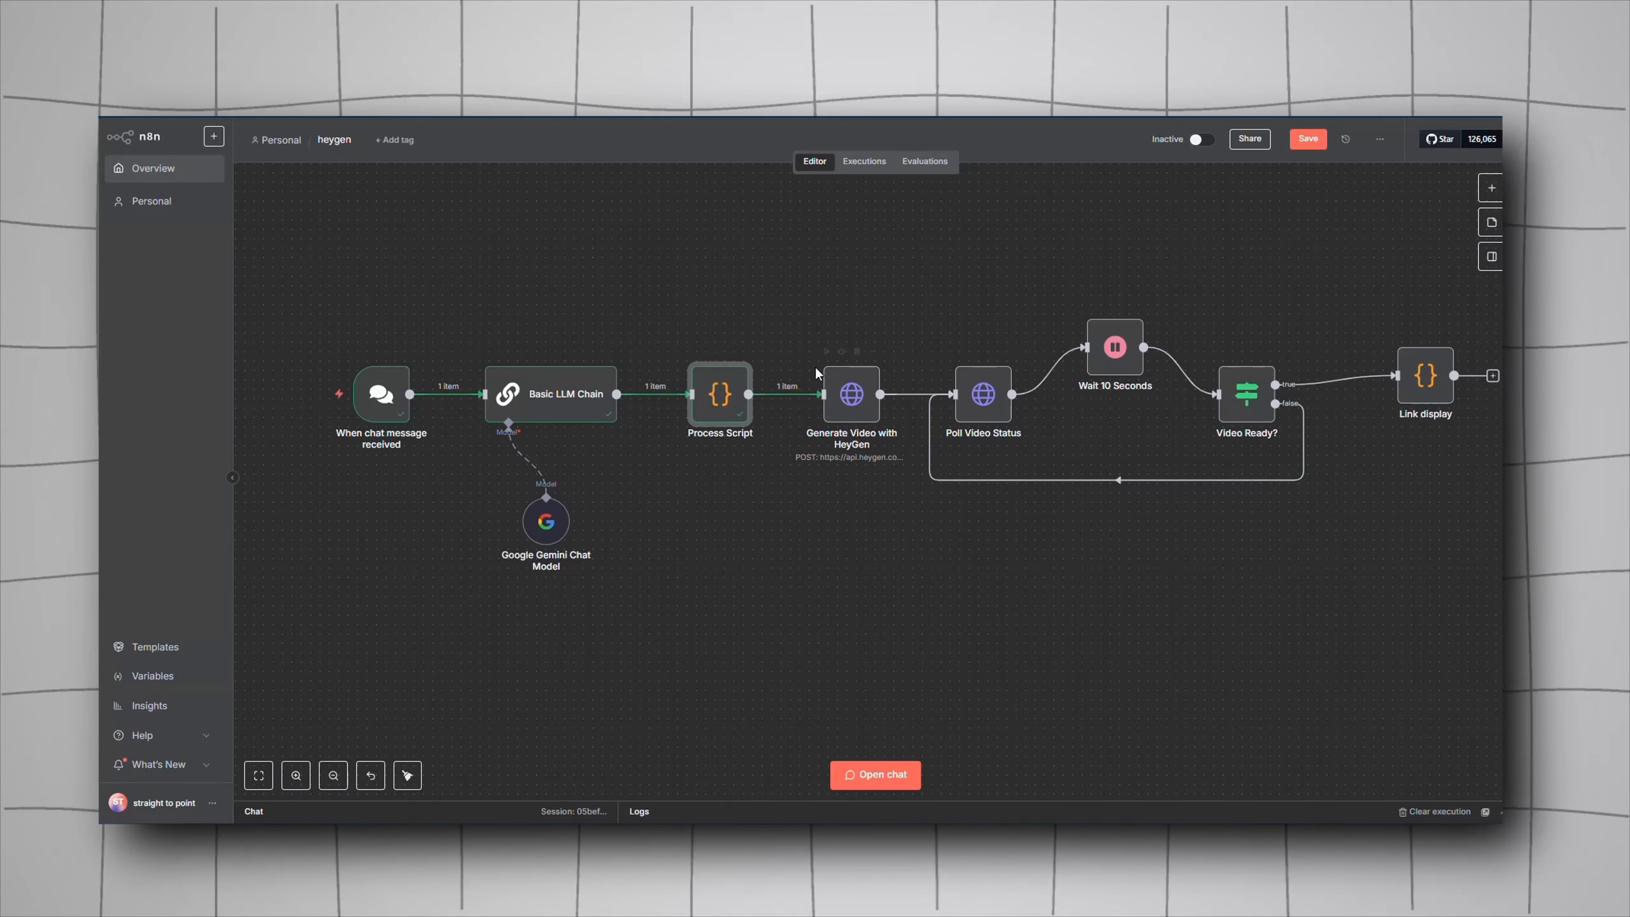
Search the node library for "http" to find the HTTP Request node, and return to the canvas
{"action": "left_click", "coordinate": [841, 581]}
{"action": "key", "text": "Tab"}
{"action": "type", "text": "http"}
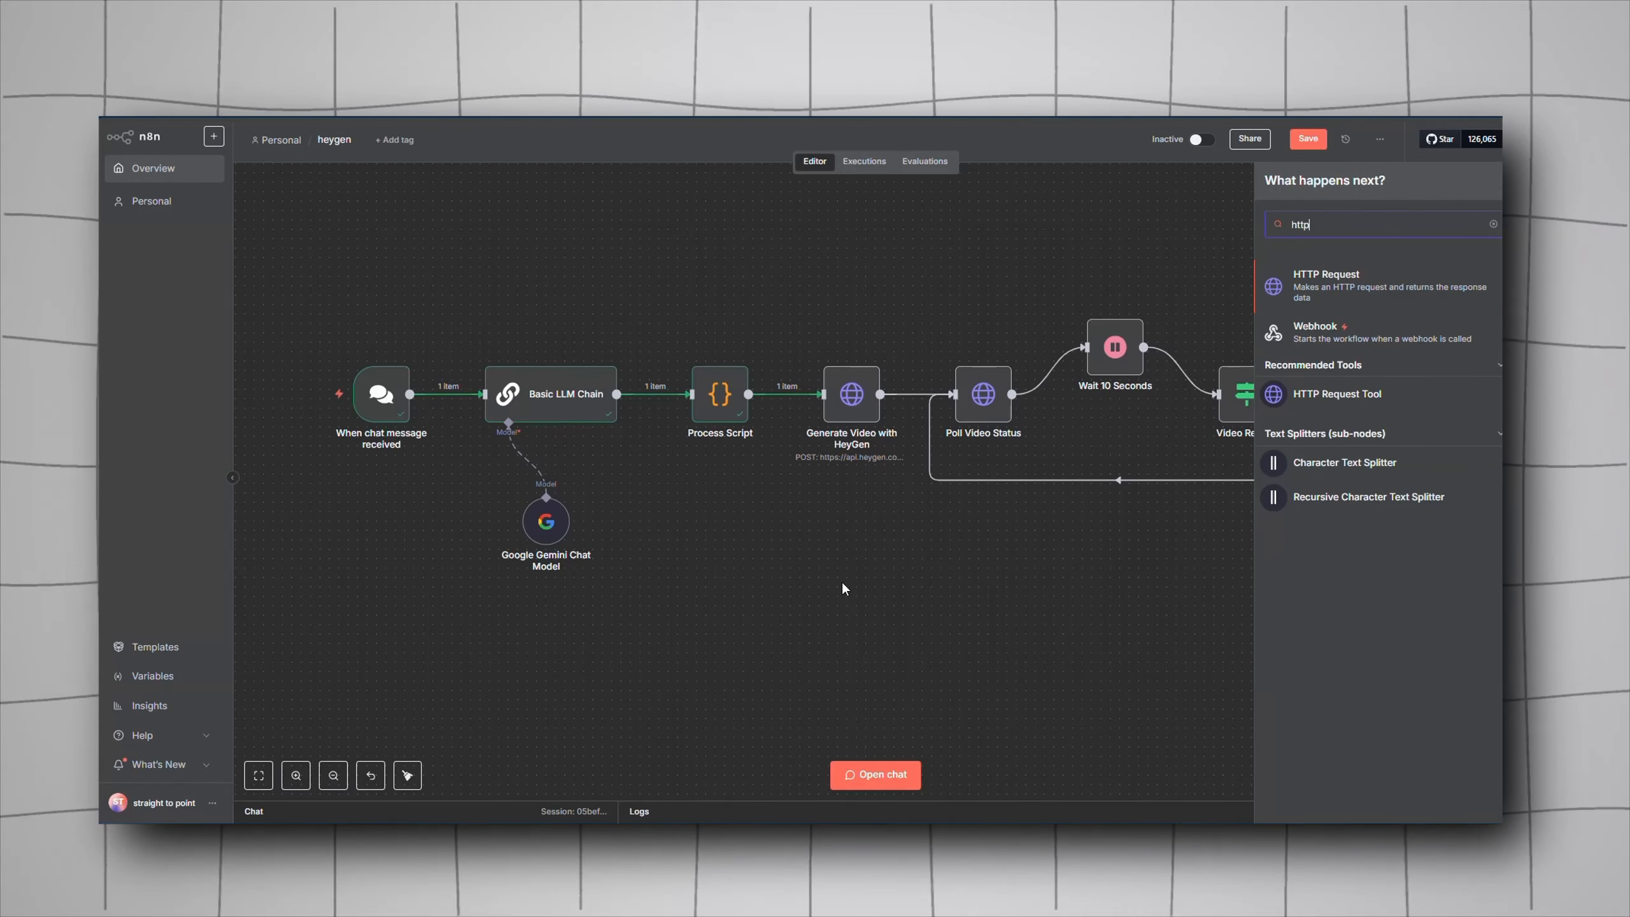
{"action": "left_click", "coordinate": [908, 314]}
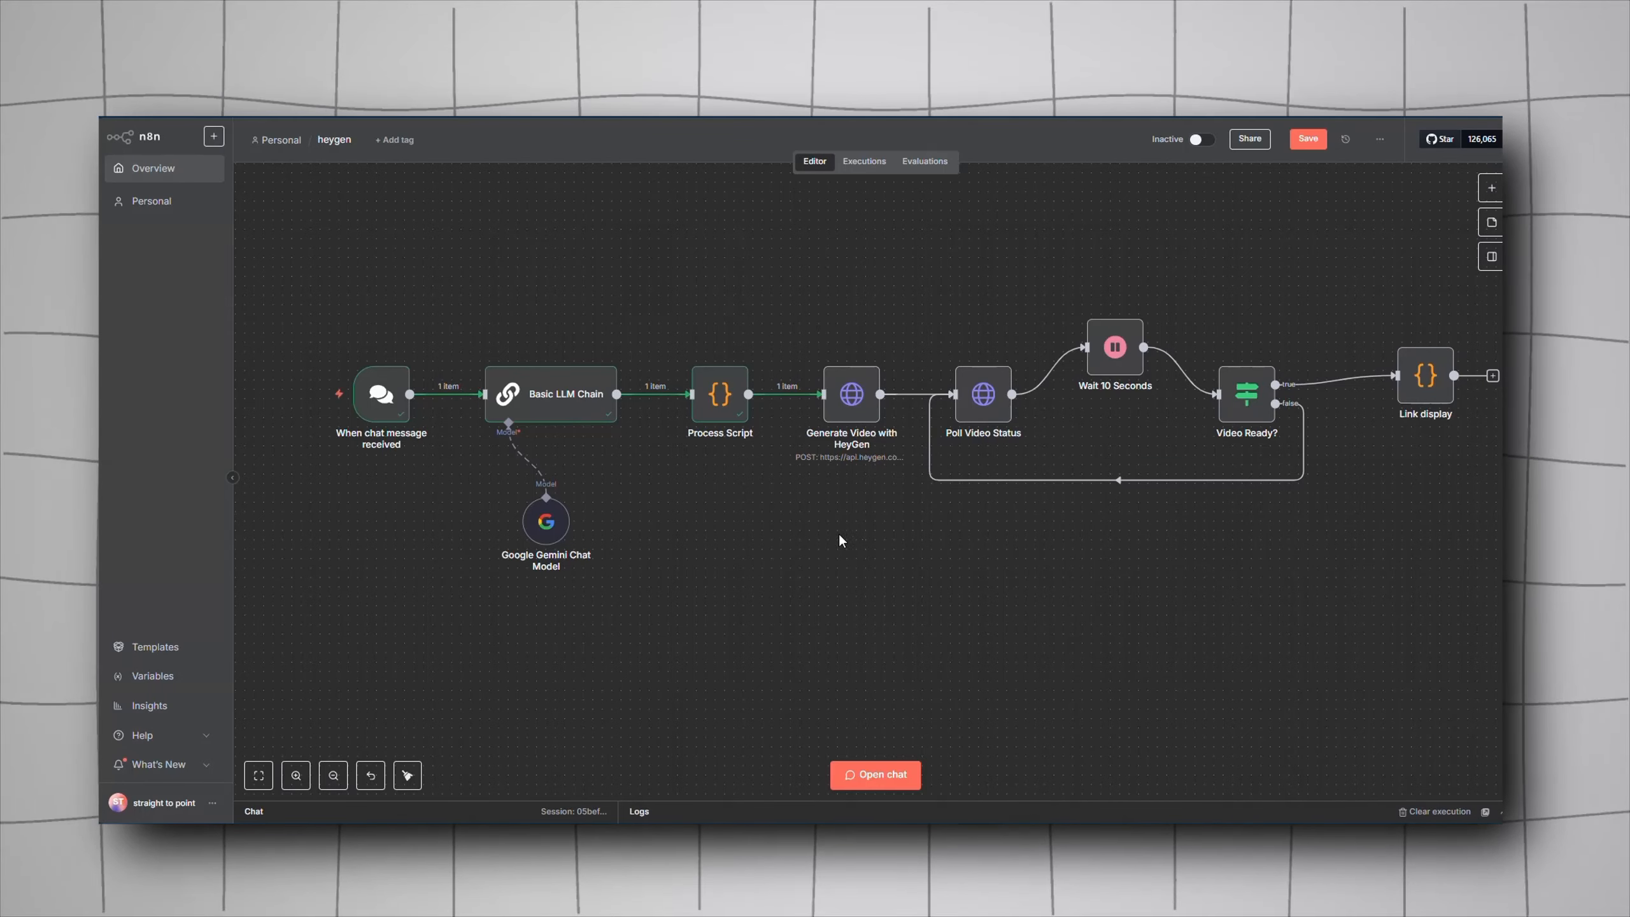
Open the Generate Video with HeyGen node and review its POST method, request URL, header parameters and body settings
{"action": "double_click", "coordinate": [838, 410]}
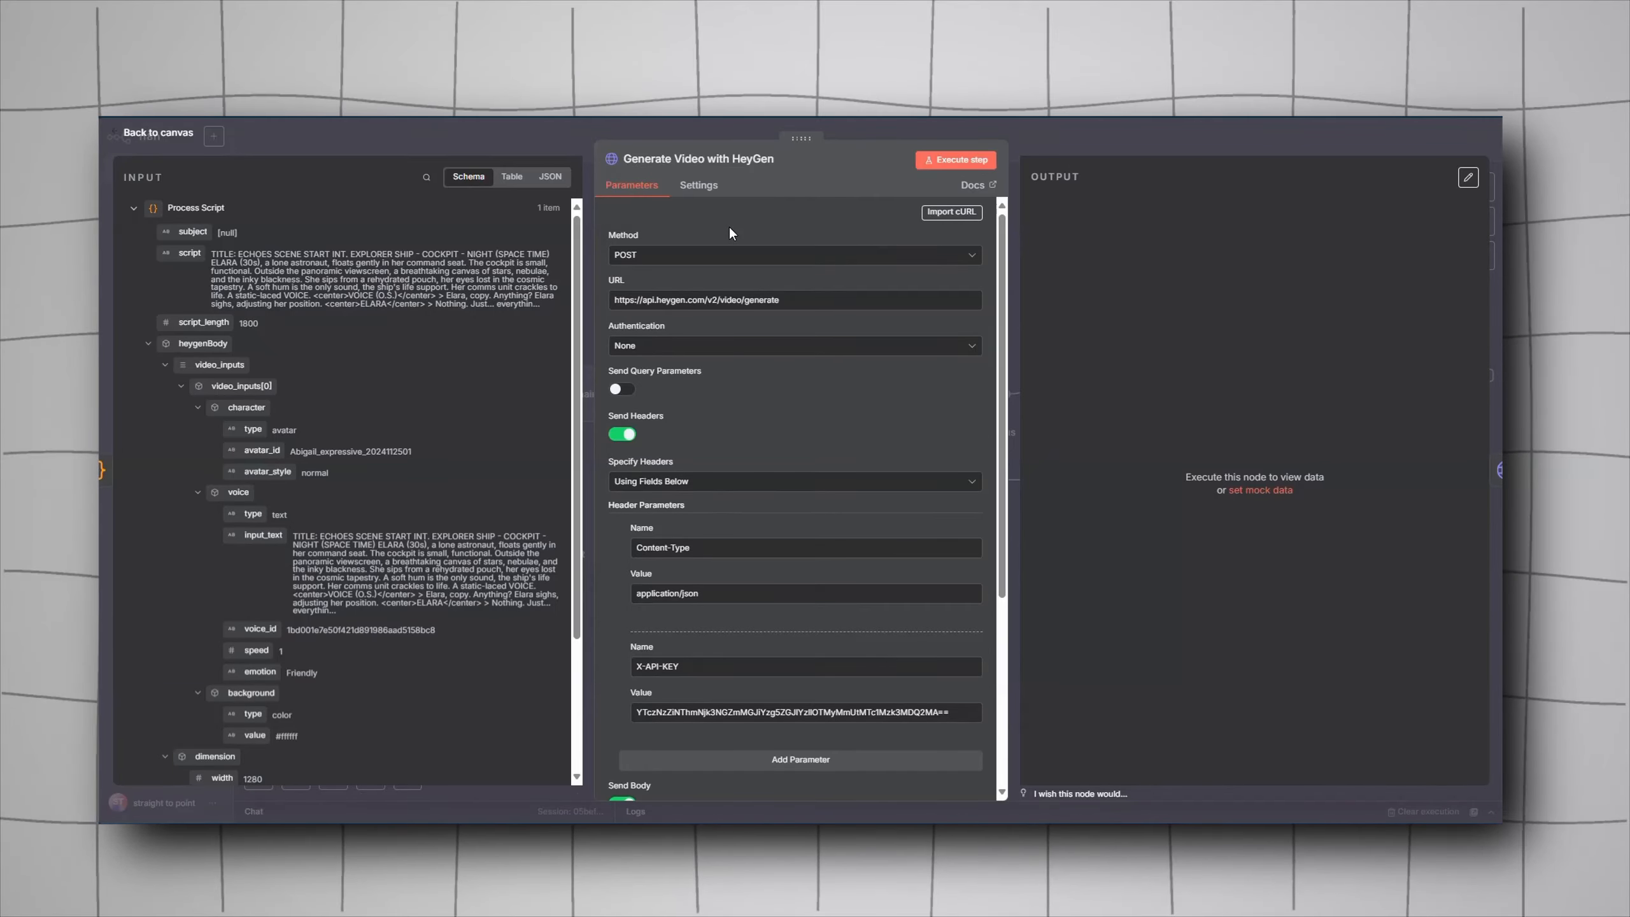
{"action": "triple_click", "coordinate": [802, 303]}
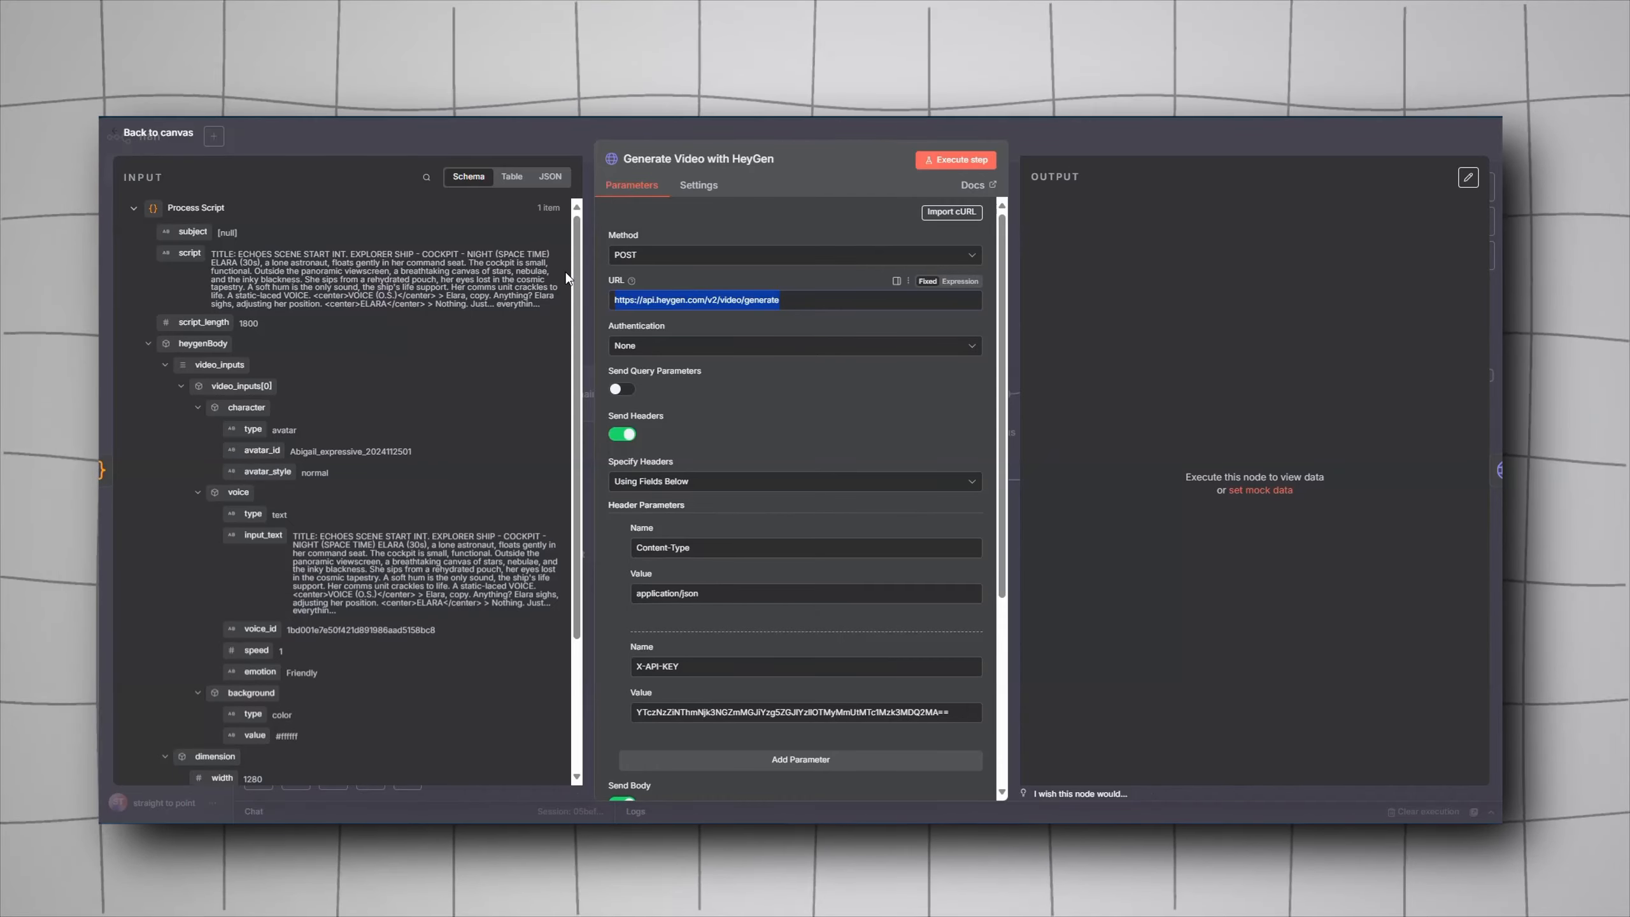
{"action": "left_click", "coordinate": [726, 277]}
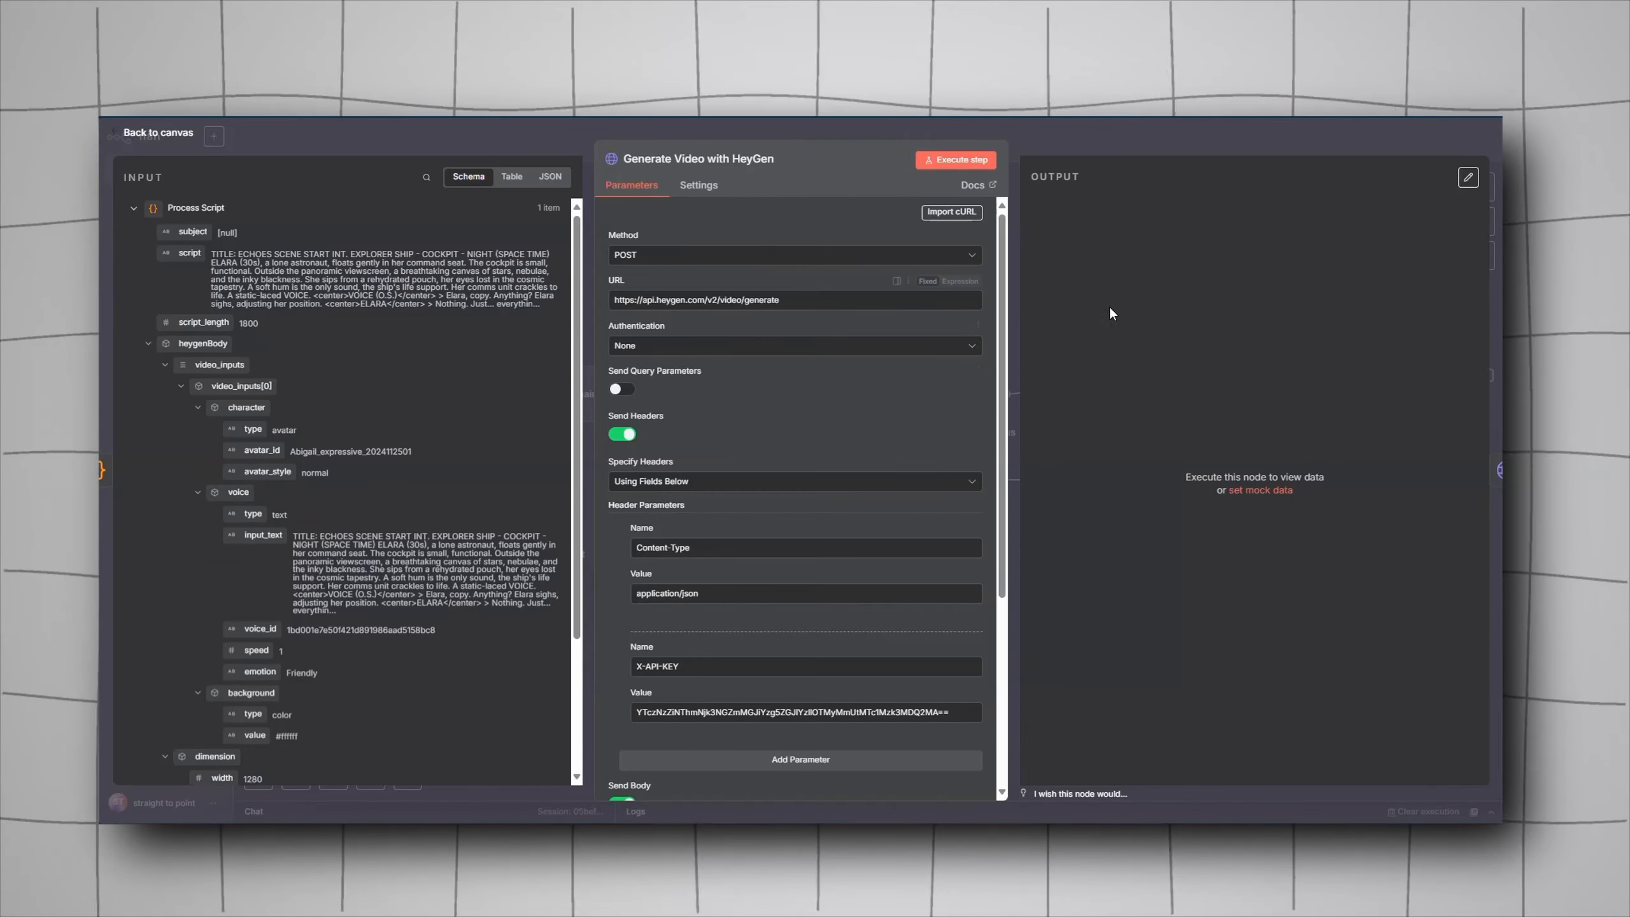
{"action": "left_click", "coordinate": [714, 299]}
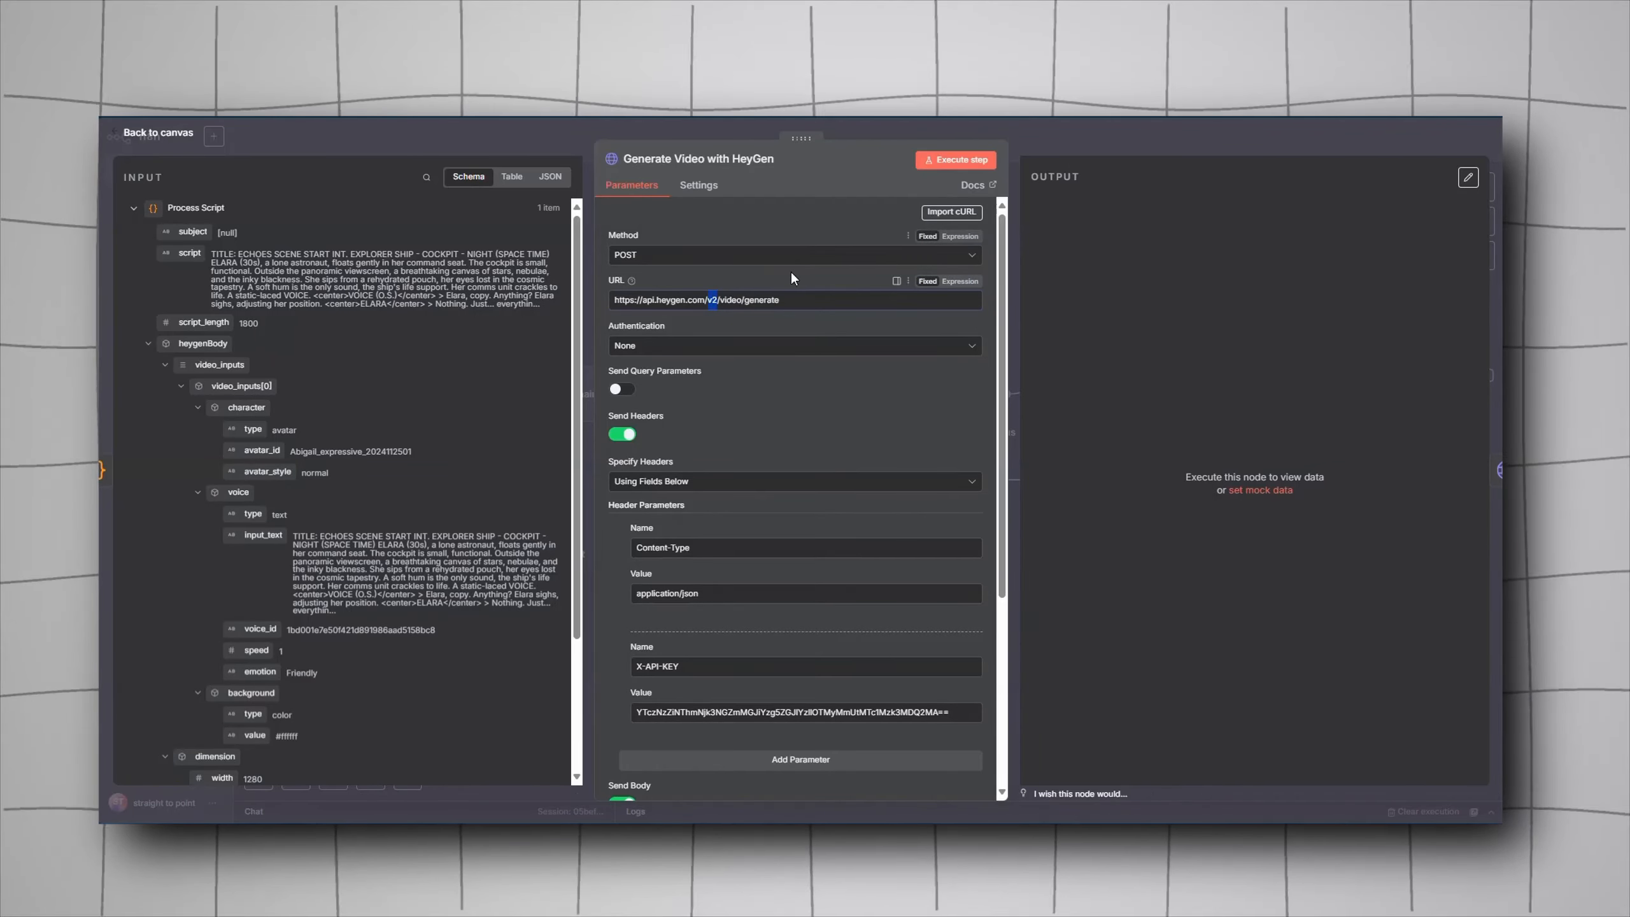
{"action": "scroll", "coordinate": [756, 364], "scroll_direction": "down", "scroll_amount": 1}
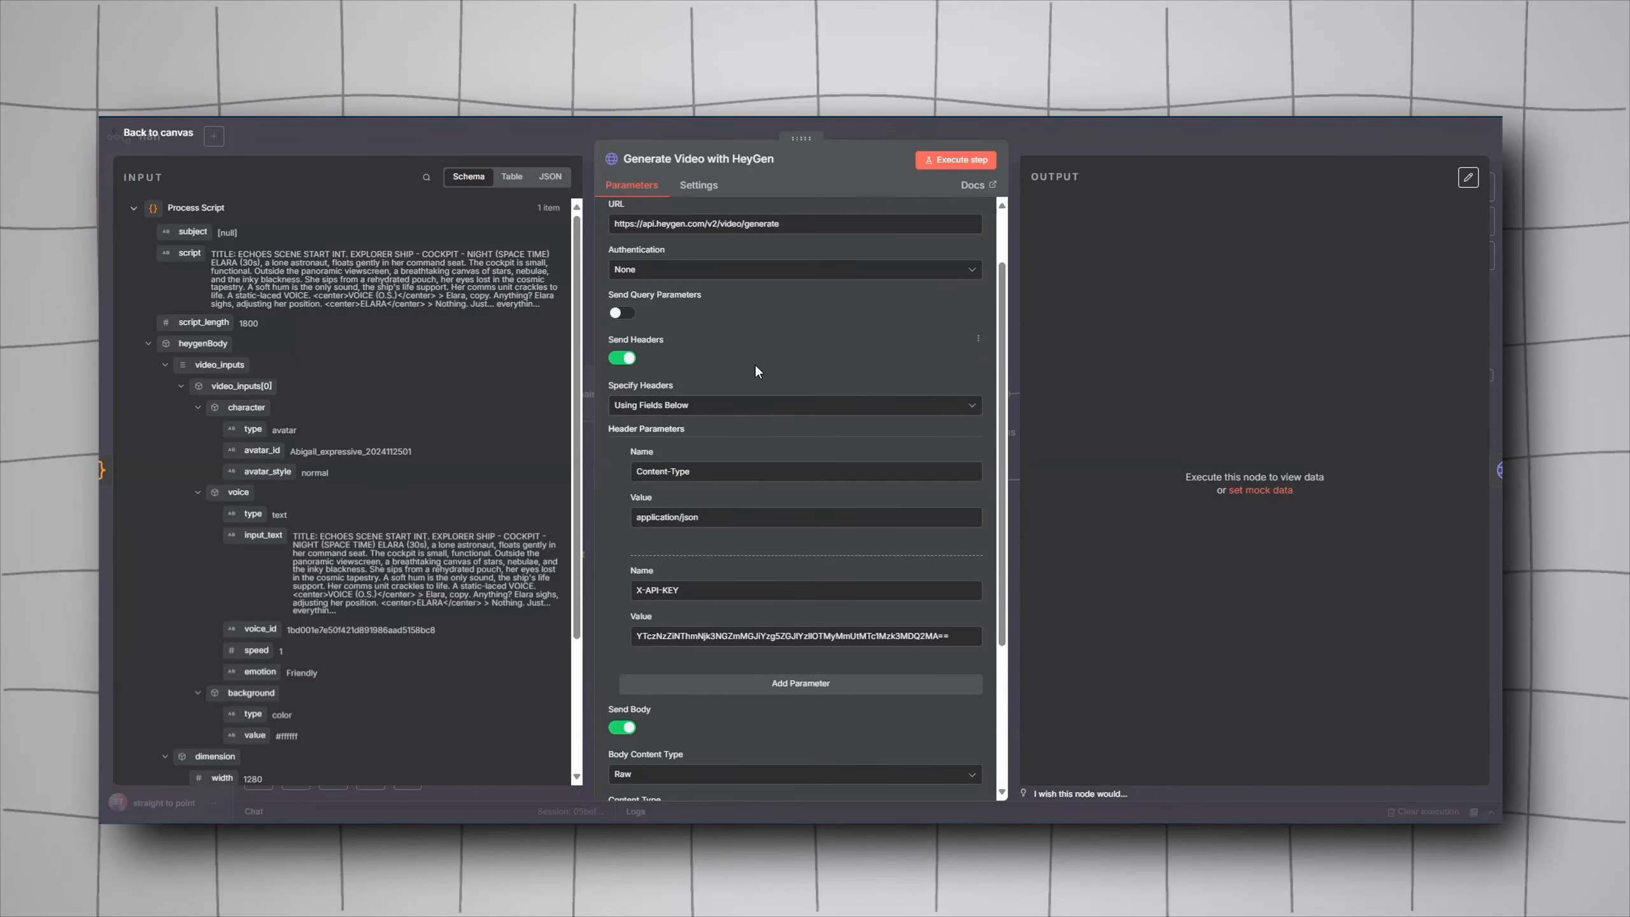
{"action": "scroll", "coordinate": [685, 495], "scroll_direction": "down", "scroll_amount": 1}
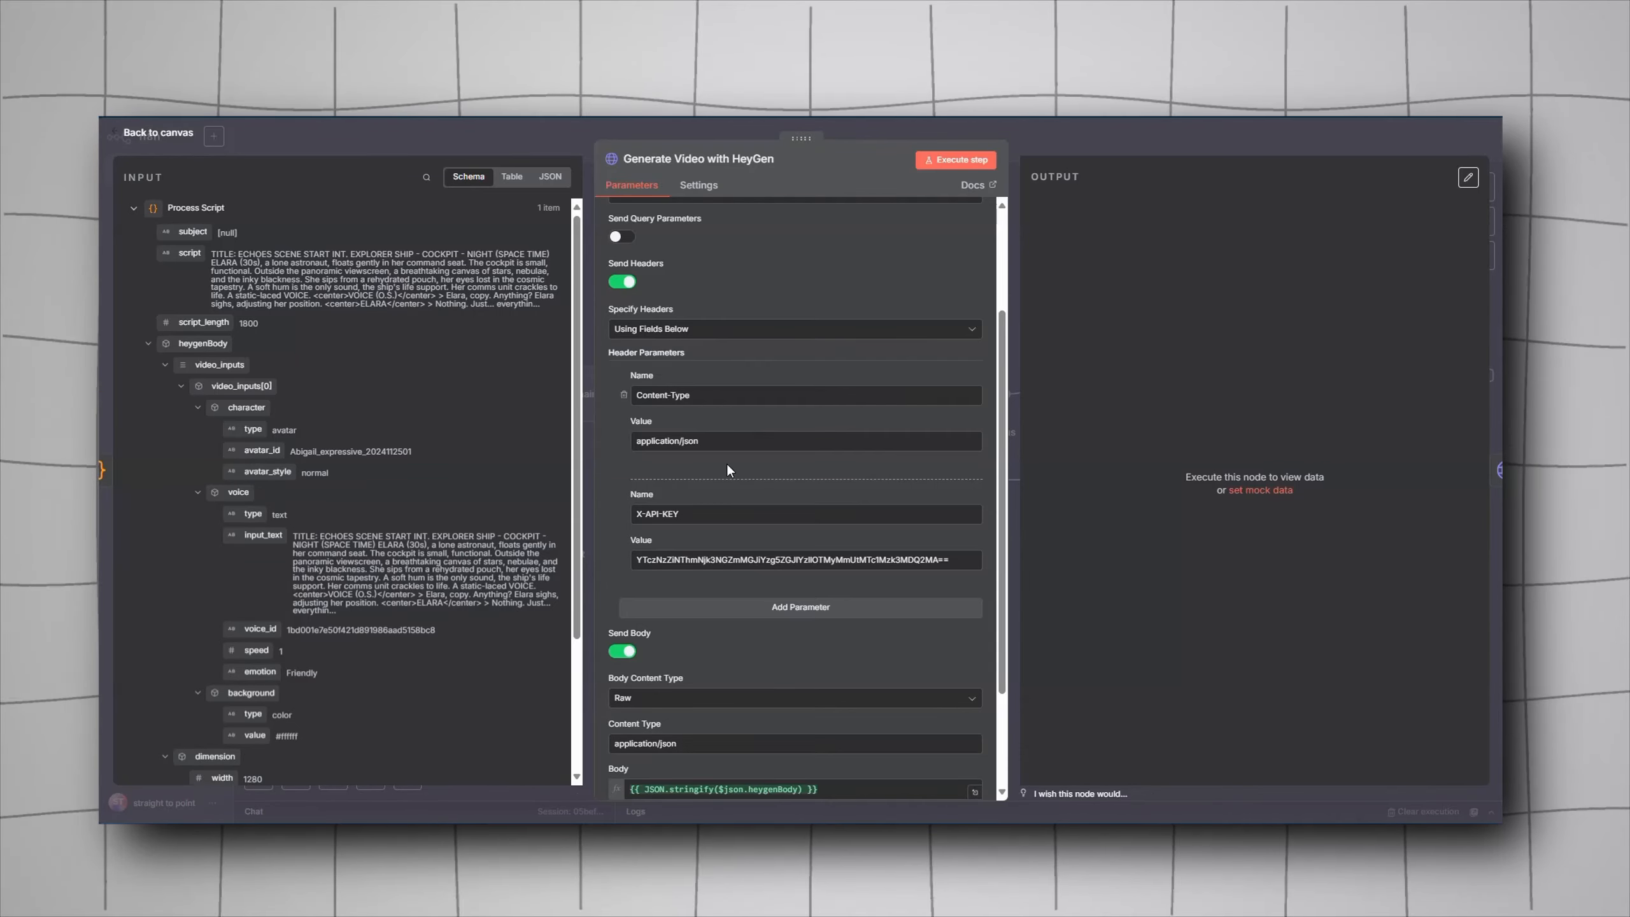
{"action": "scroll", "coordinate": [726, 460], "scroll_direction": "down", "scroll_amount": 1}
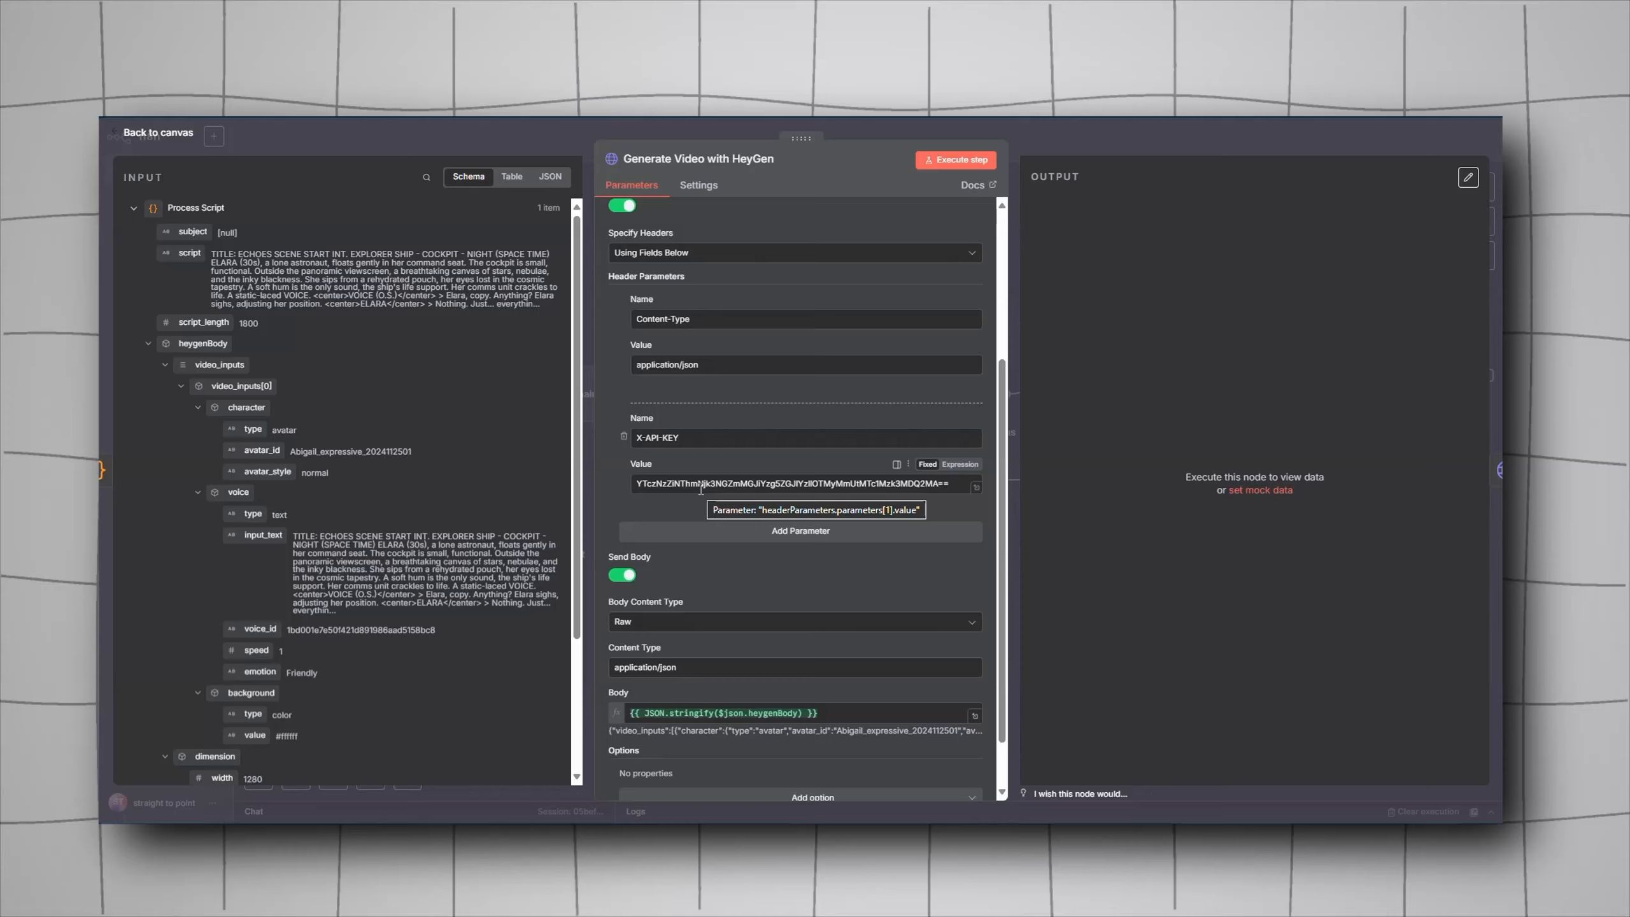
{"action": "scroll", "coordinate": [676, 467], "scroll_direction": "down", "scroll_amount": 1}
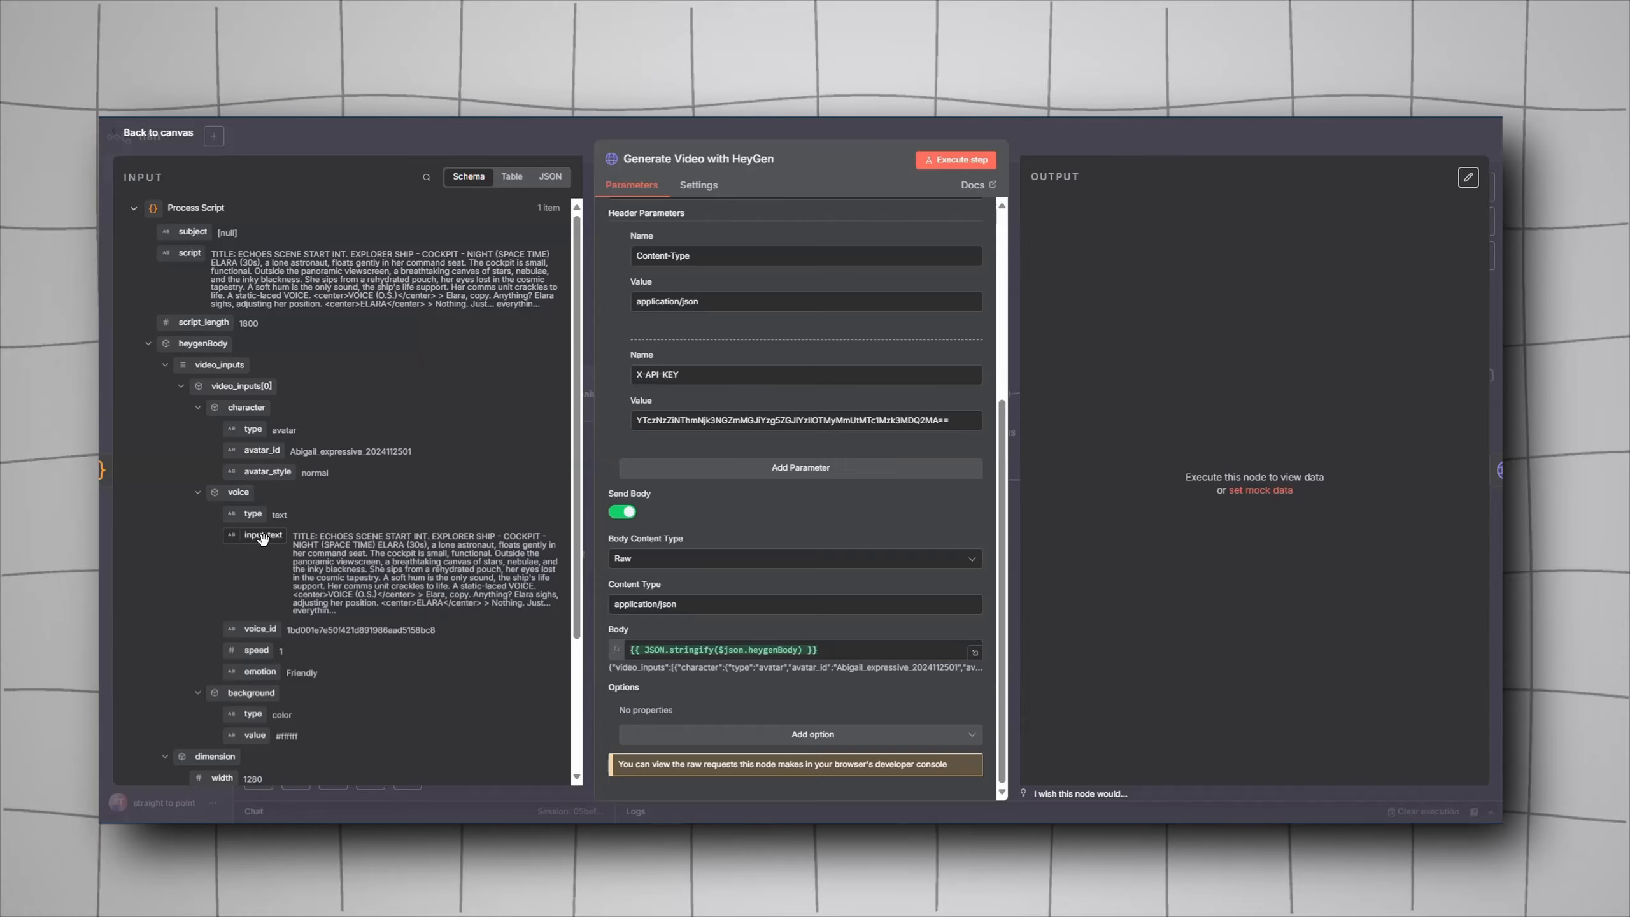
Try to map the voice input_text field into the request's Body expression, and undo the addition
{"action": "left_click_drag", "start_coordinate": [263, 538], "coordinate": [863, 658]}
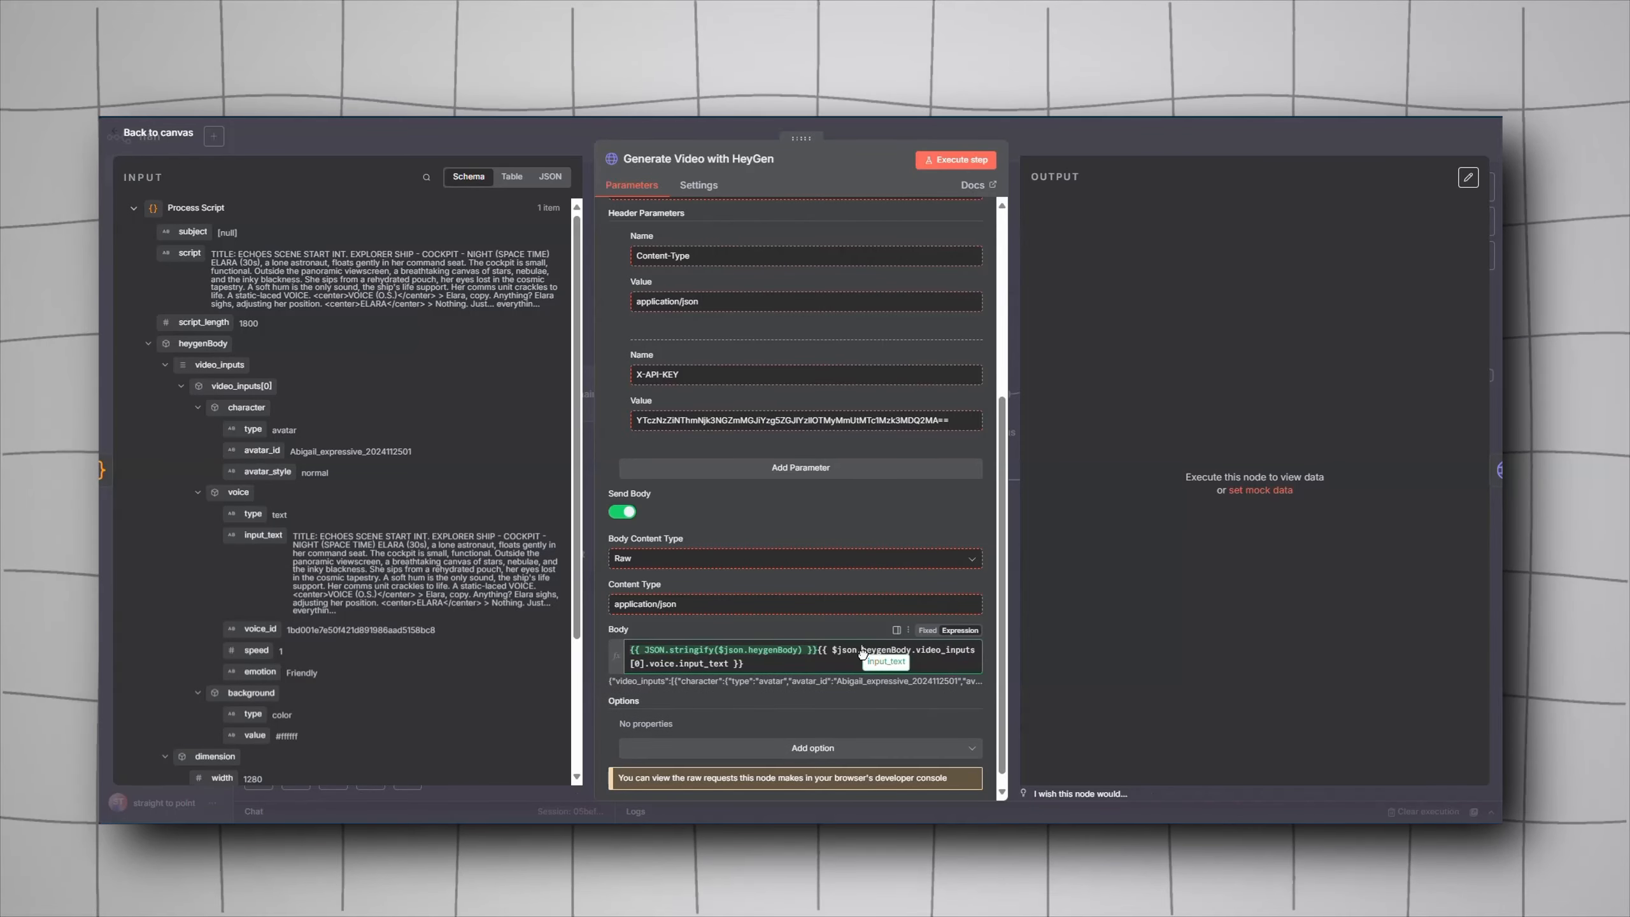
{"action": "key", "text": "ctrl+z"}
{"action": "scroll", "coordinate": [734, 694], "scroll_direction": "down", "scroll_amount": 10}
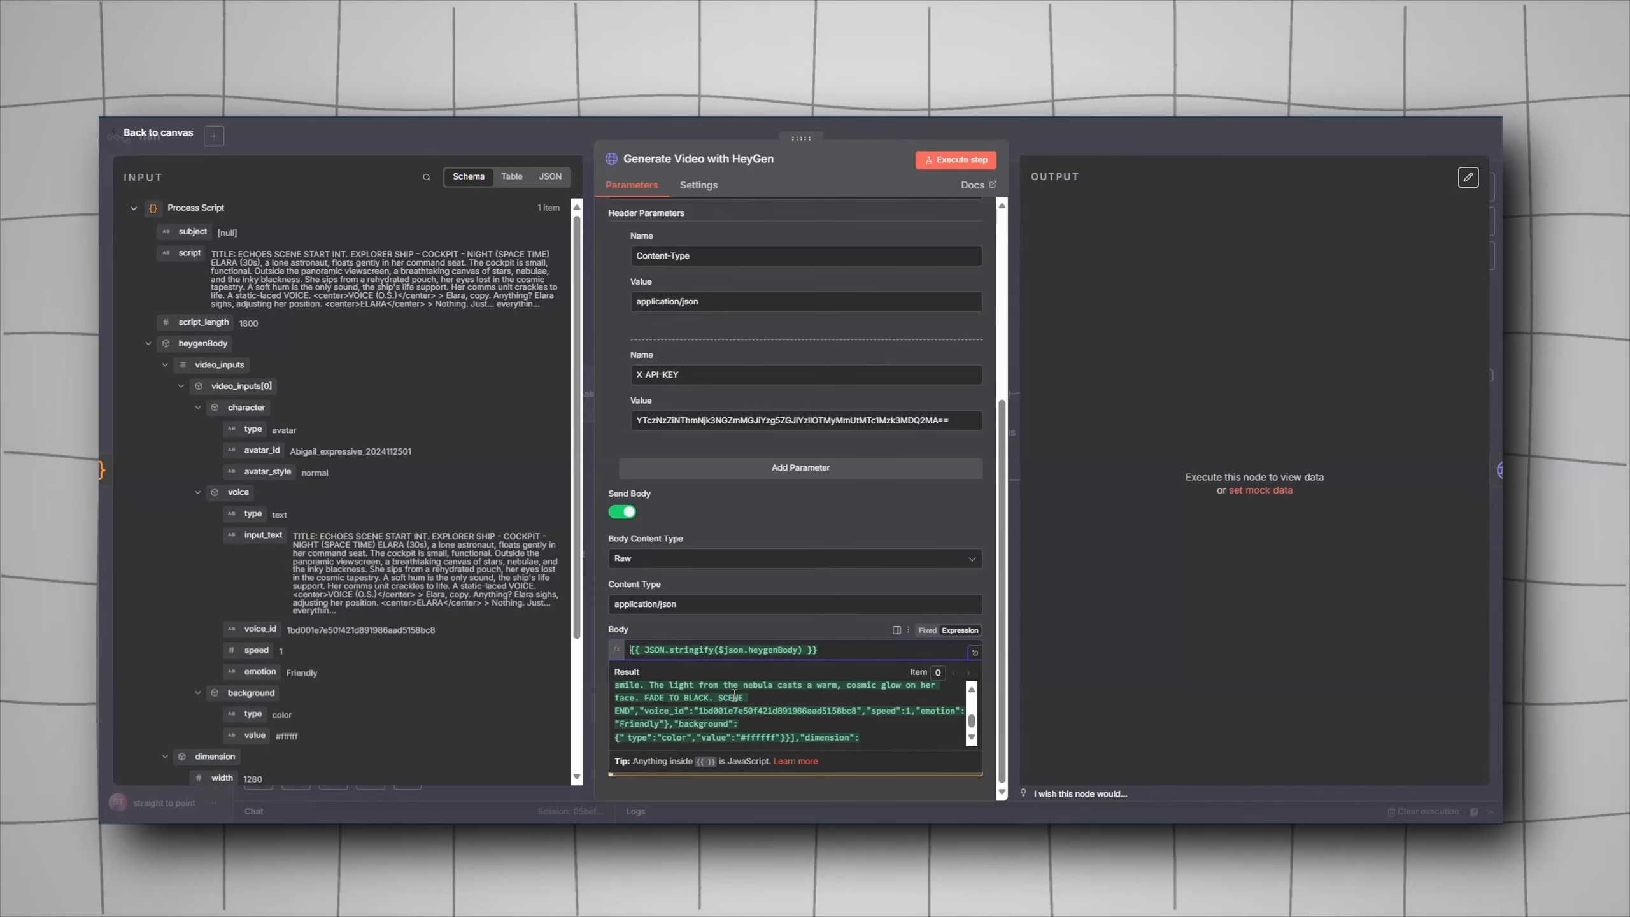
{"action": "left_click", "coordinate": [693, 620]}
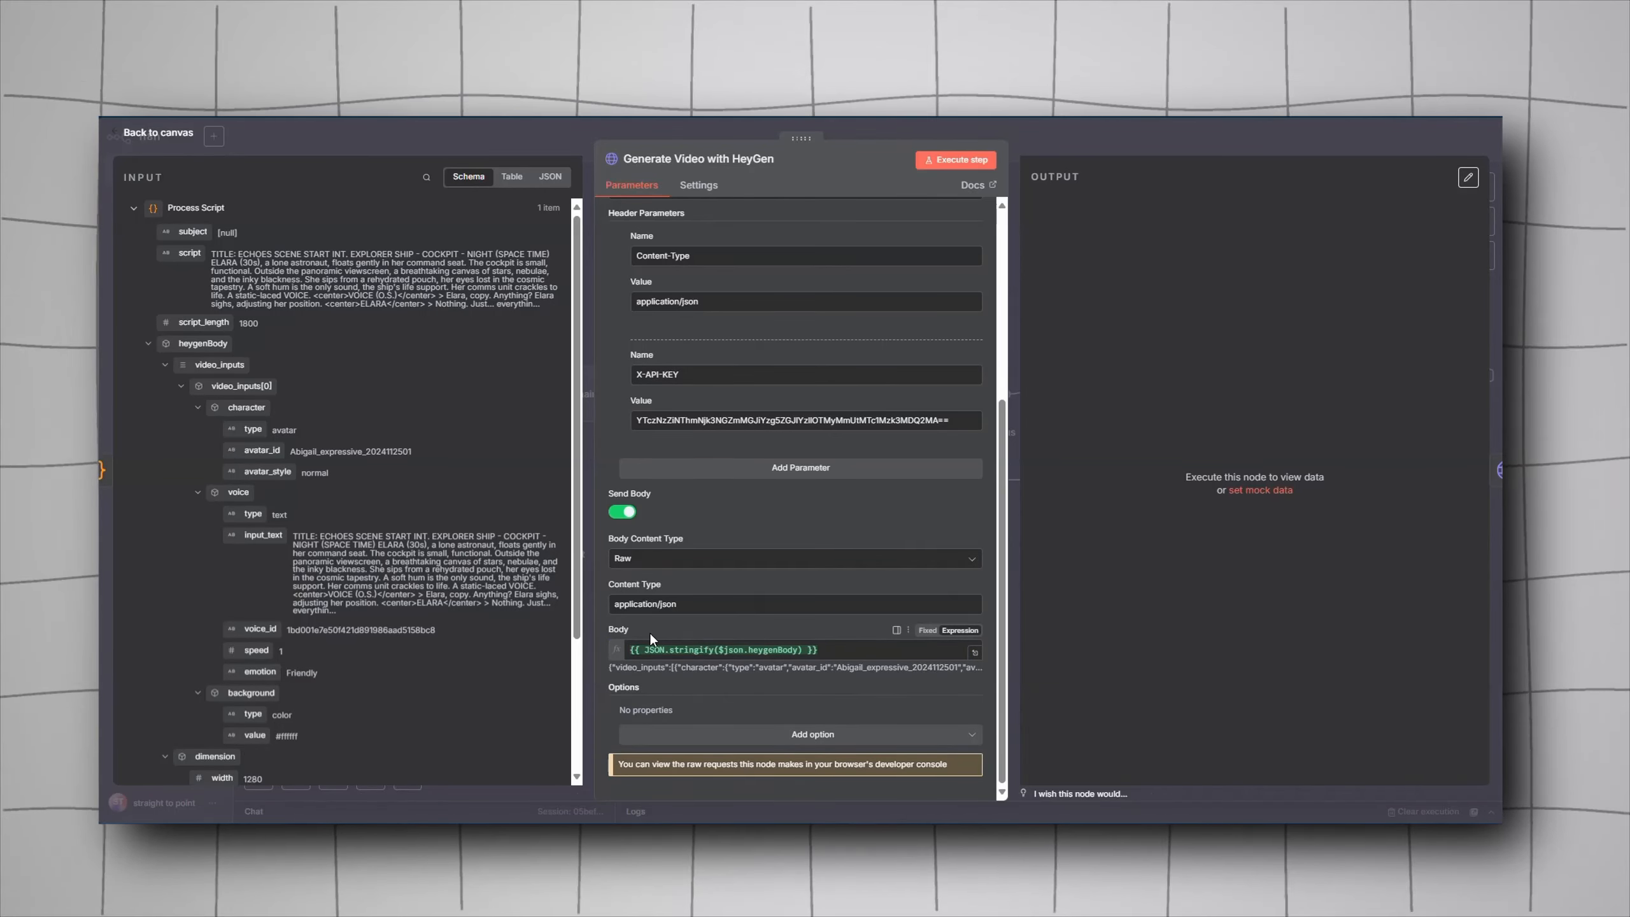
Check the available Body Content Type options of the HeyGen request and return to the canvas
{"action": "left_click", "coordinate": [683, 558]}
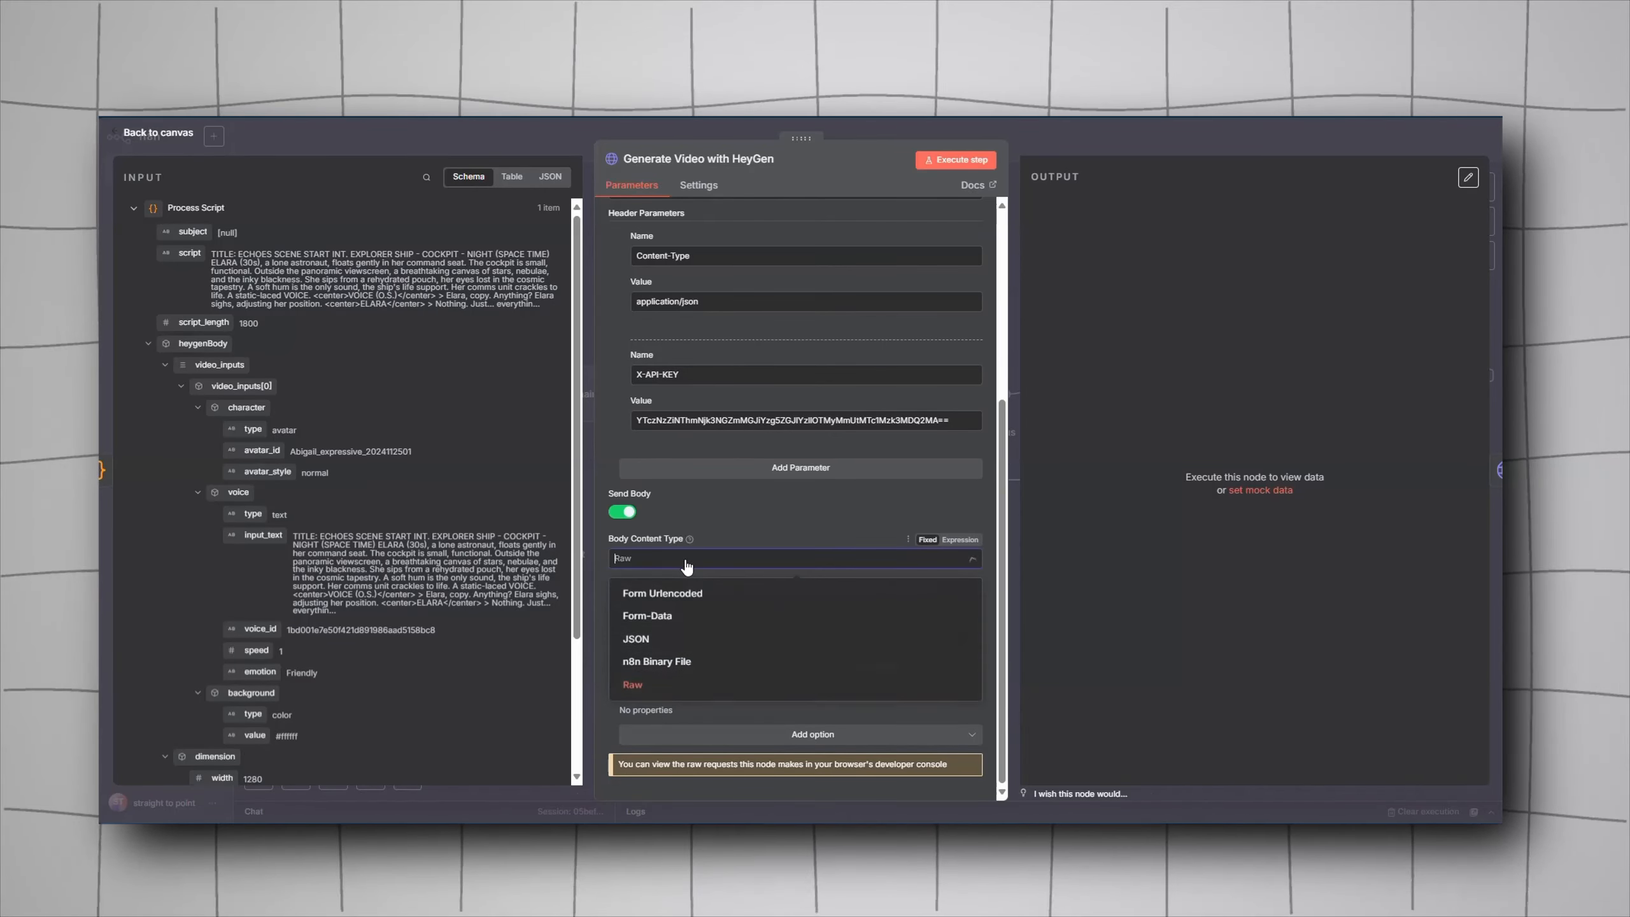
{"action": "left_click", "coordinate": [754, 511]}
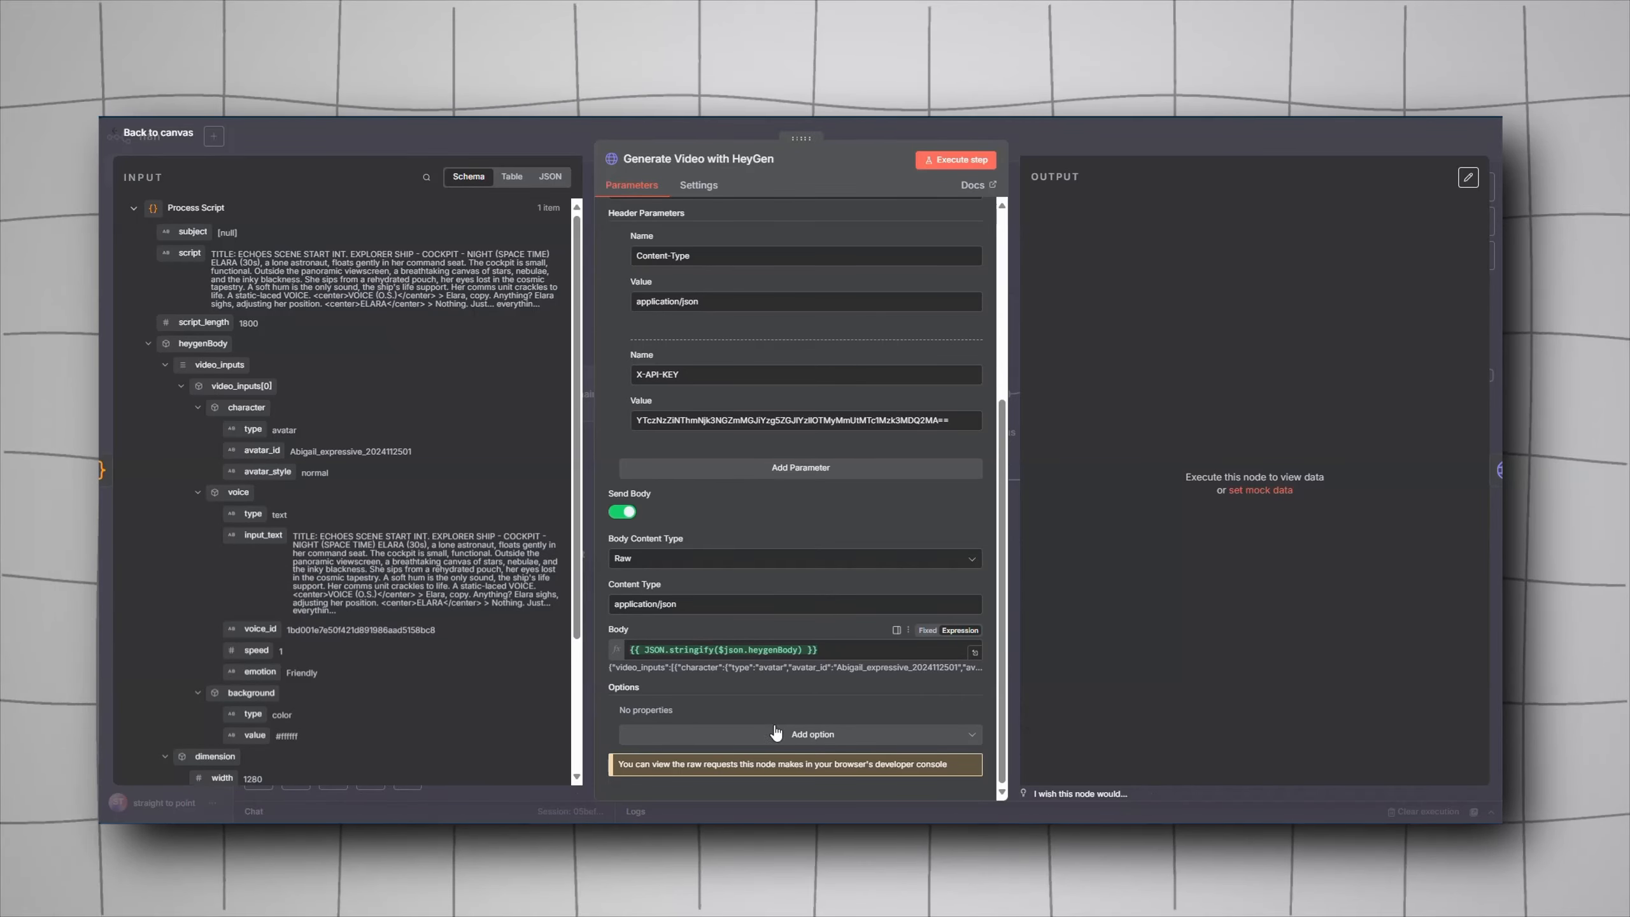
{"action": "key", "text": "Escape"}
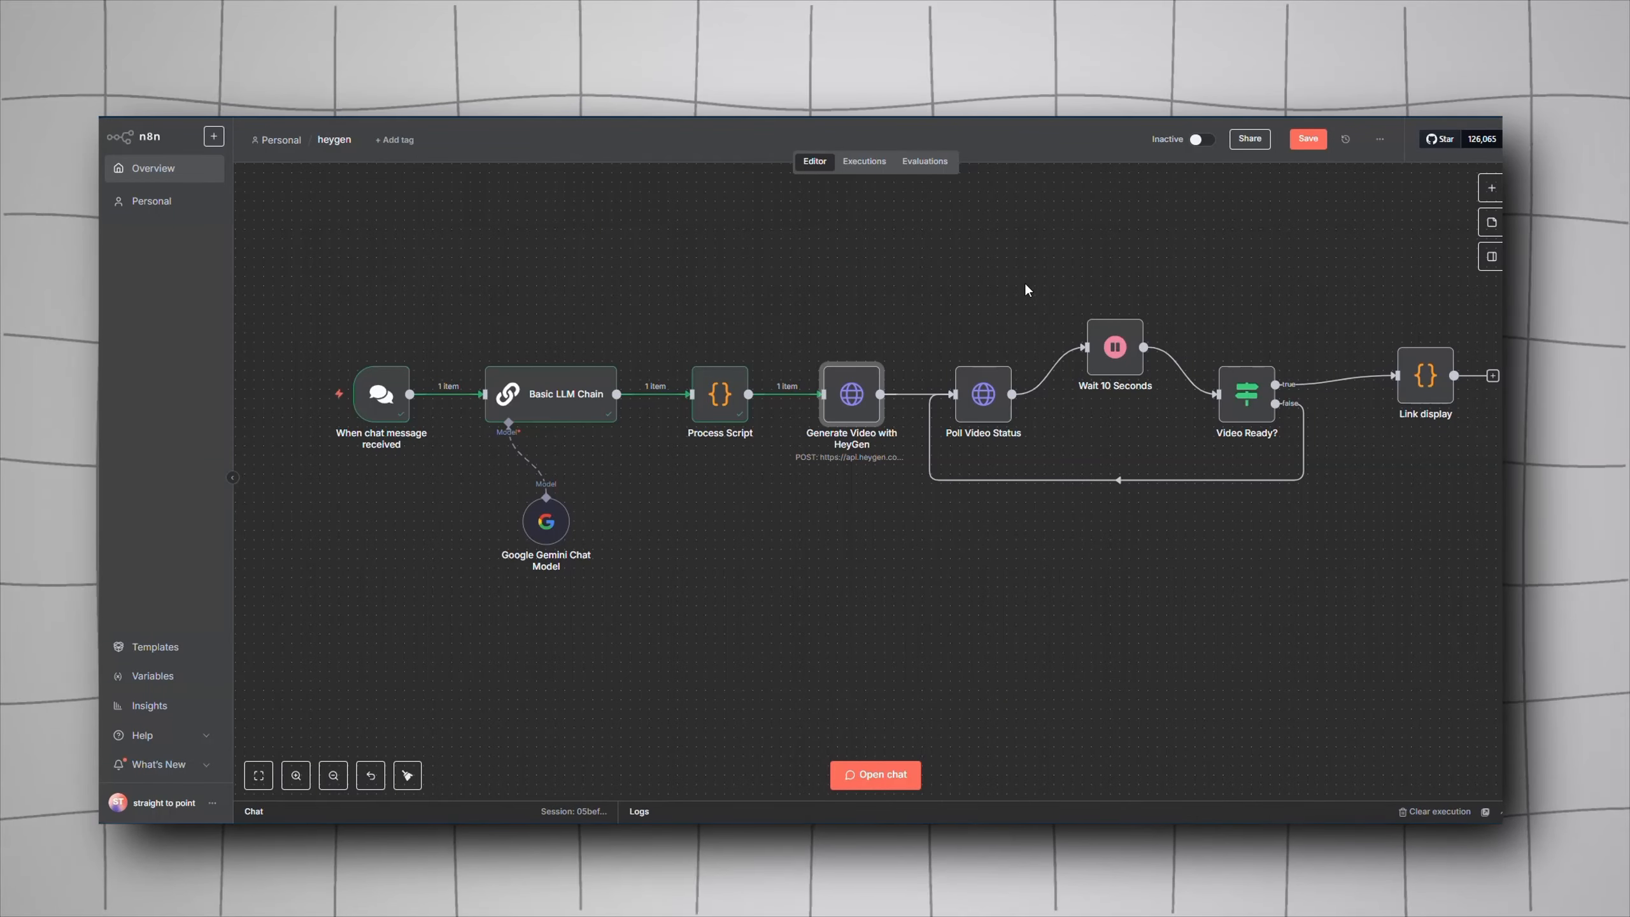
Execute the Generate Video with HeyGen node on its own and return to the canvas
{"action": "left_click_drag", "start_coordinate": [981, 294], "coordinate": [625, 321]}
{"action": "mouse_move", "coordinate": [755, 507]}
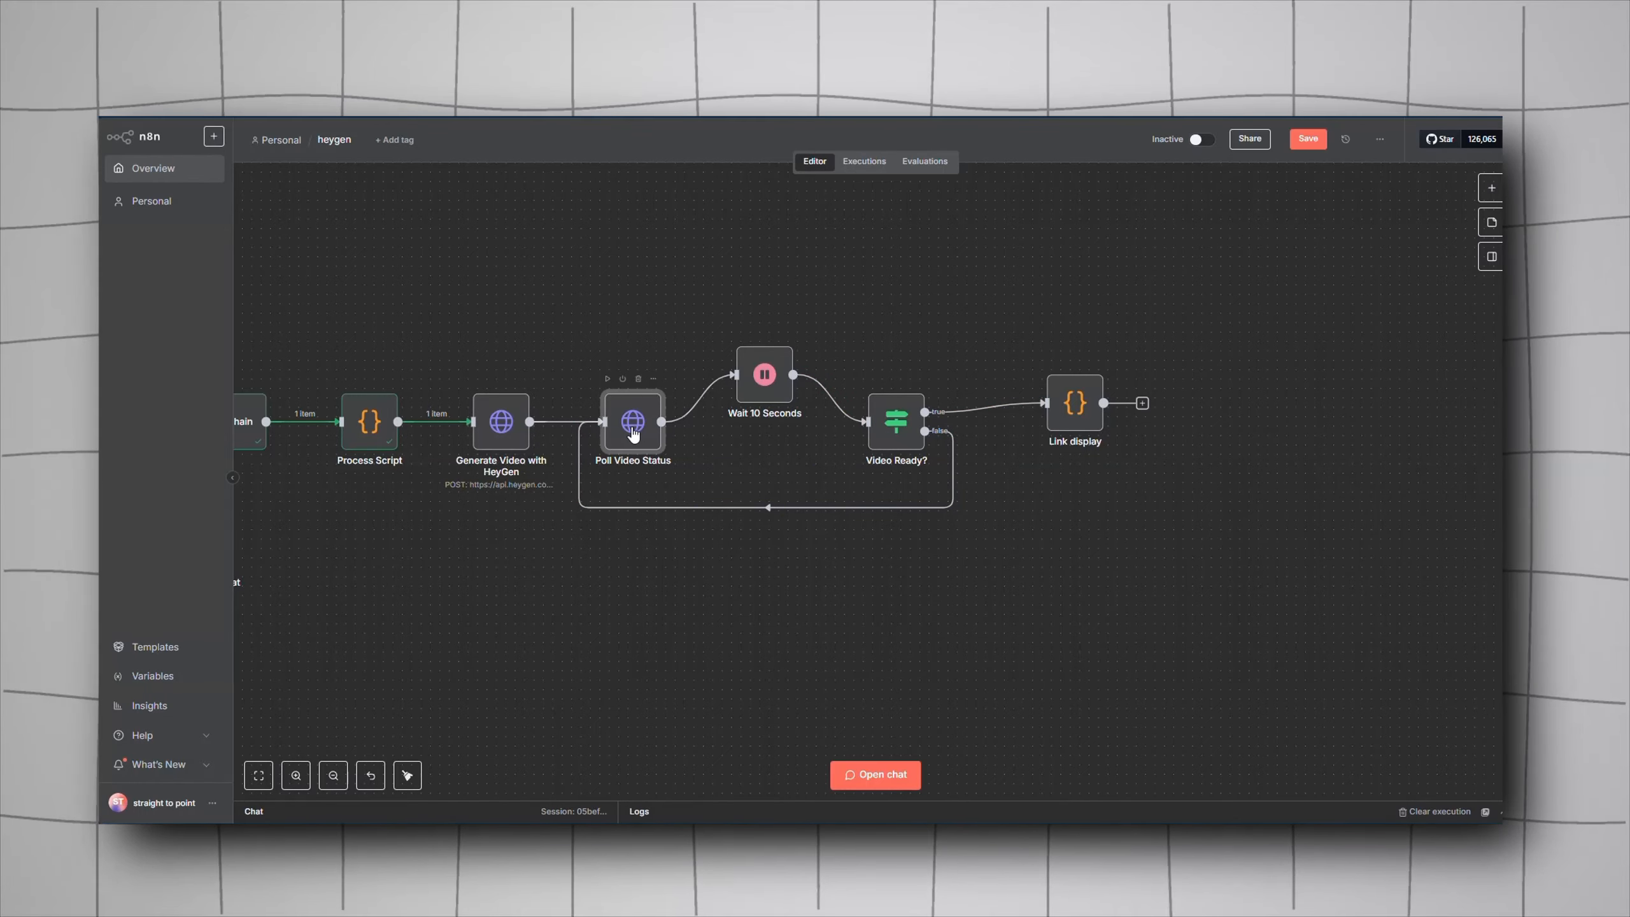
{"action": "double_click", "coordinate": [501, 421]}
{"action": "left_click", "coordinate": [967, 161]}
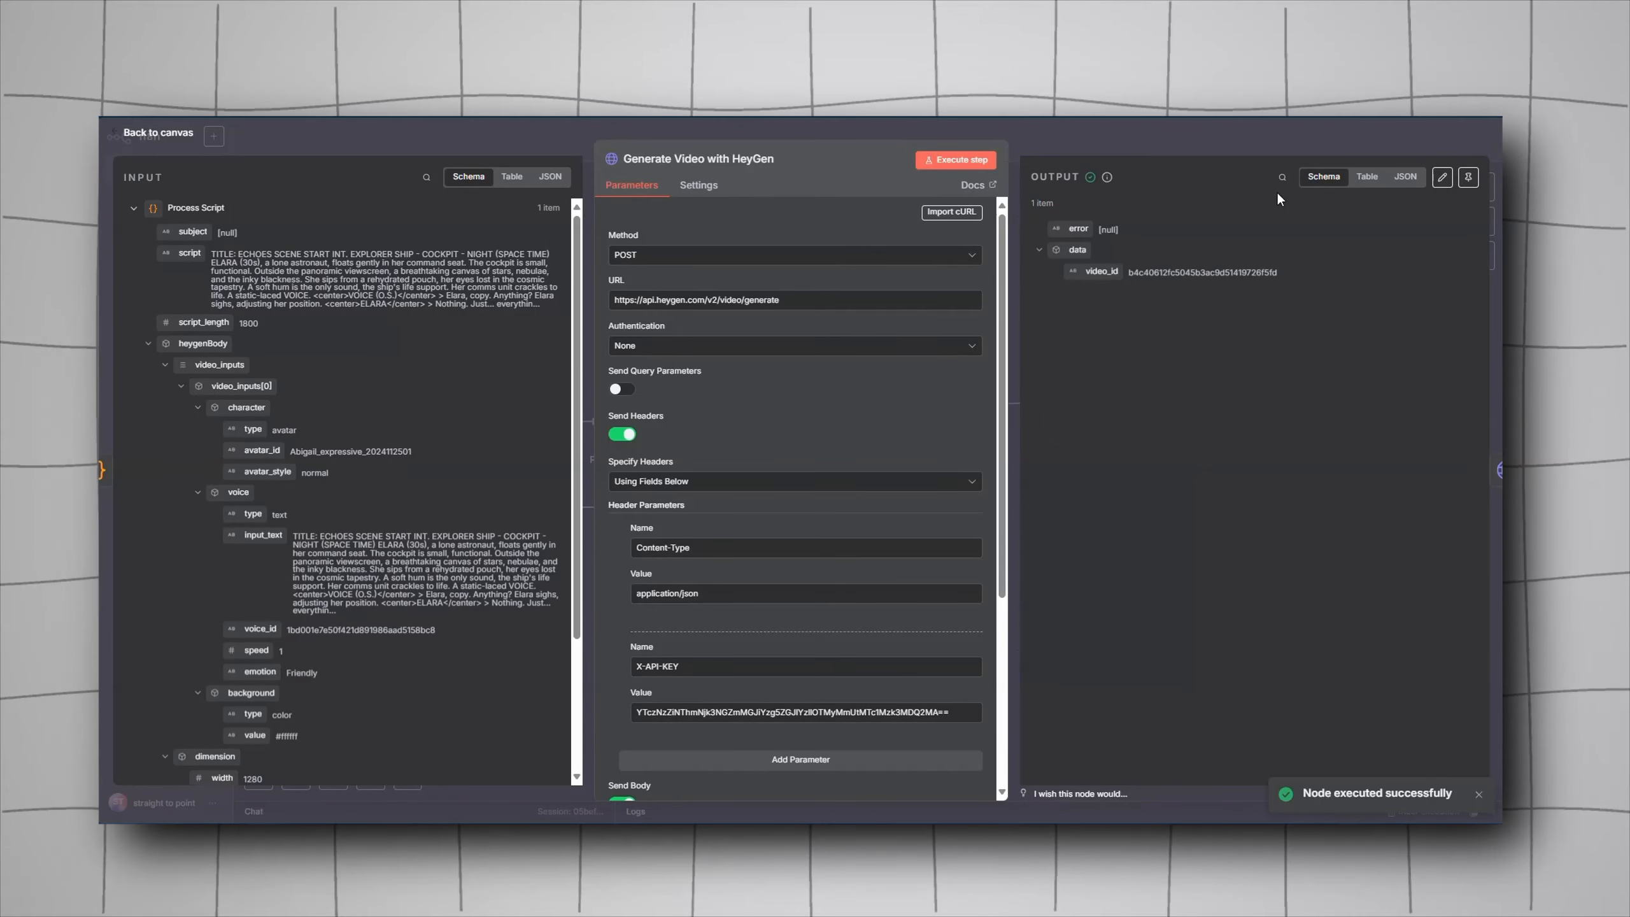
{"action": "key", "text": "Escape"}
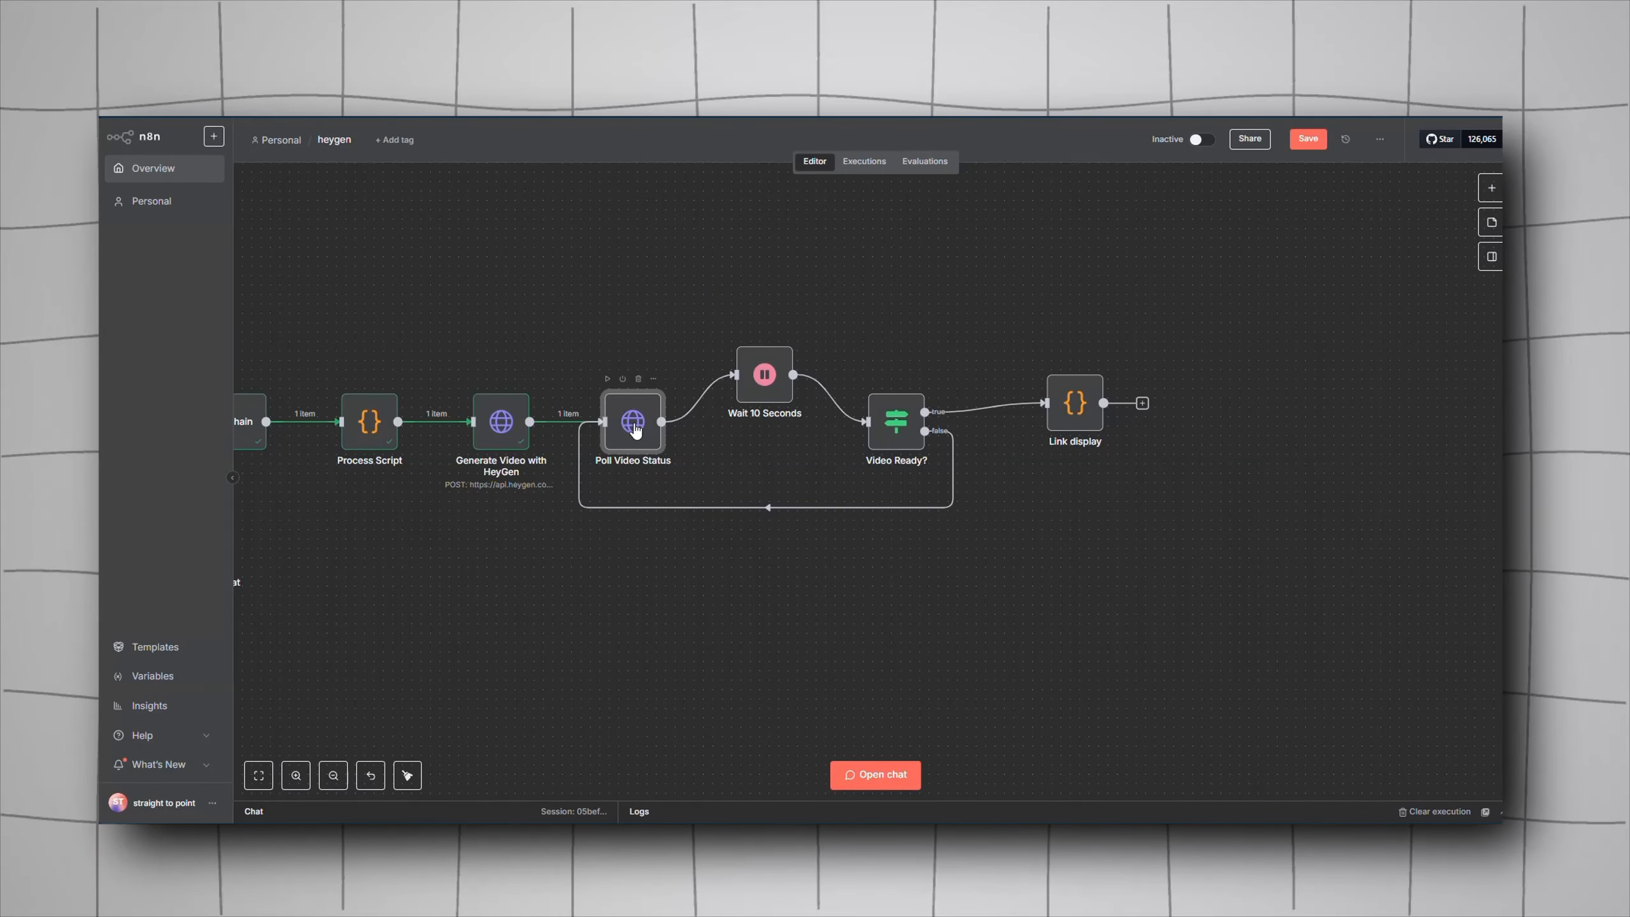
Review the Poll Video Status node's GET URL and header parameters, and execute the node
{"action": "double_click", "coordinate": [634, 424]}
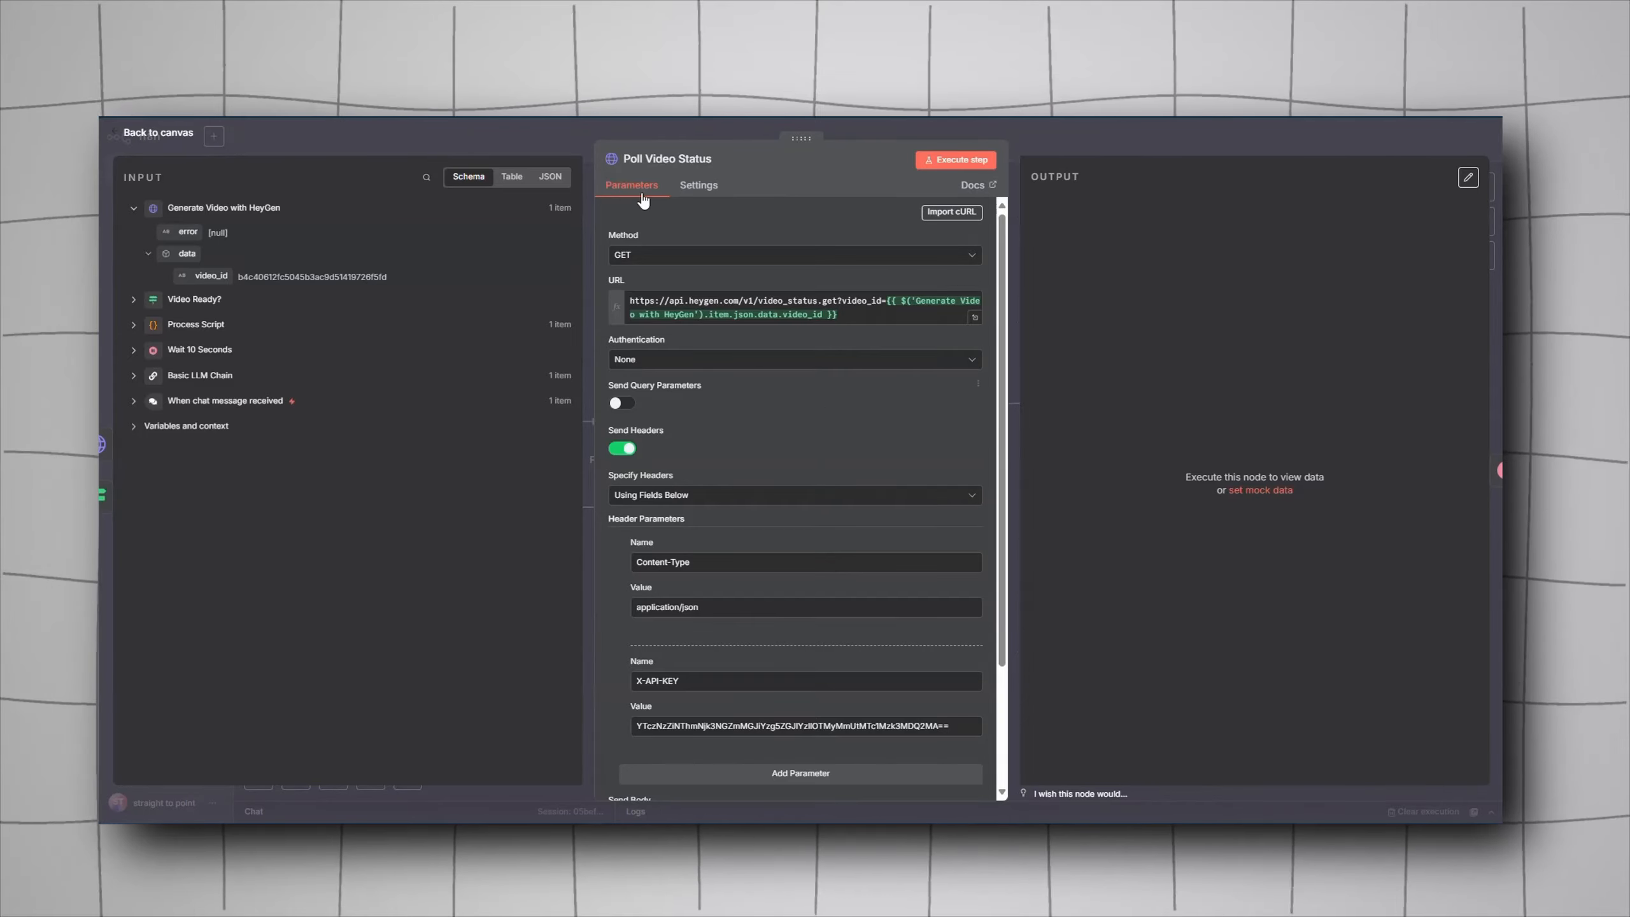
{"action": "left_click_drag", "start_coordinate": [886, 301], "coordinate": [717, 261]}
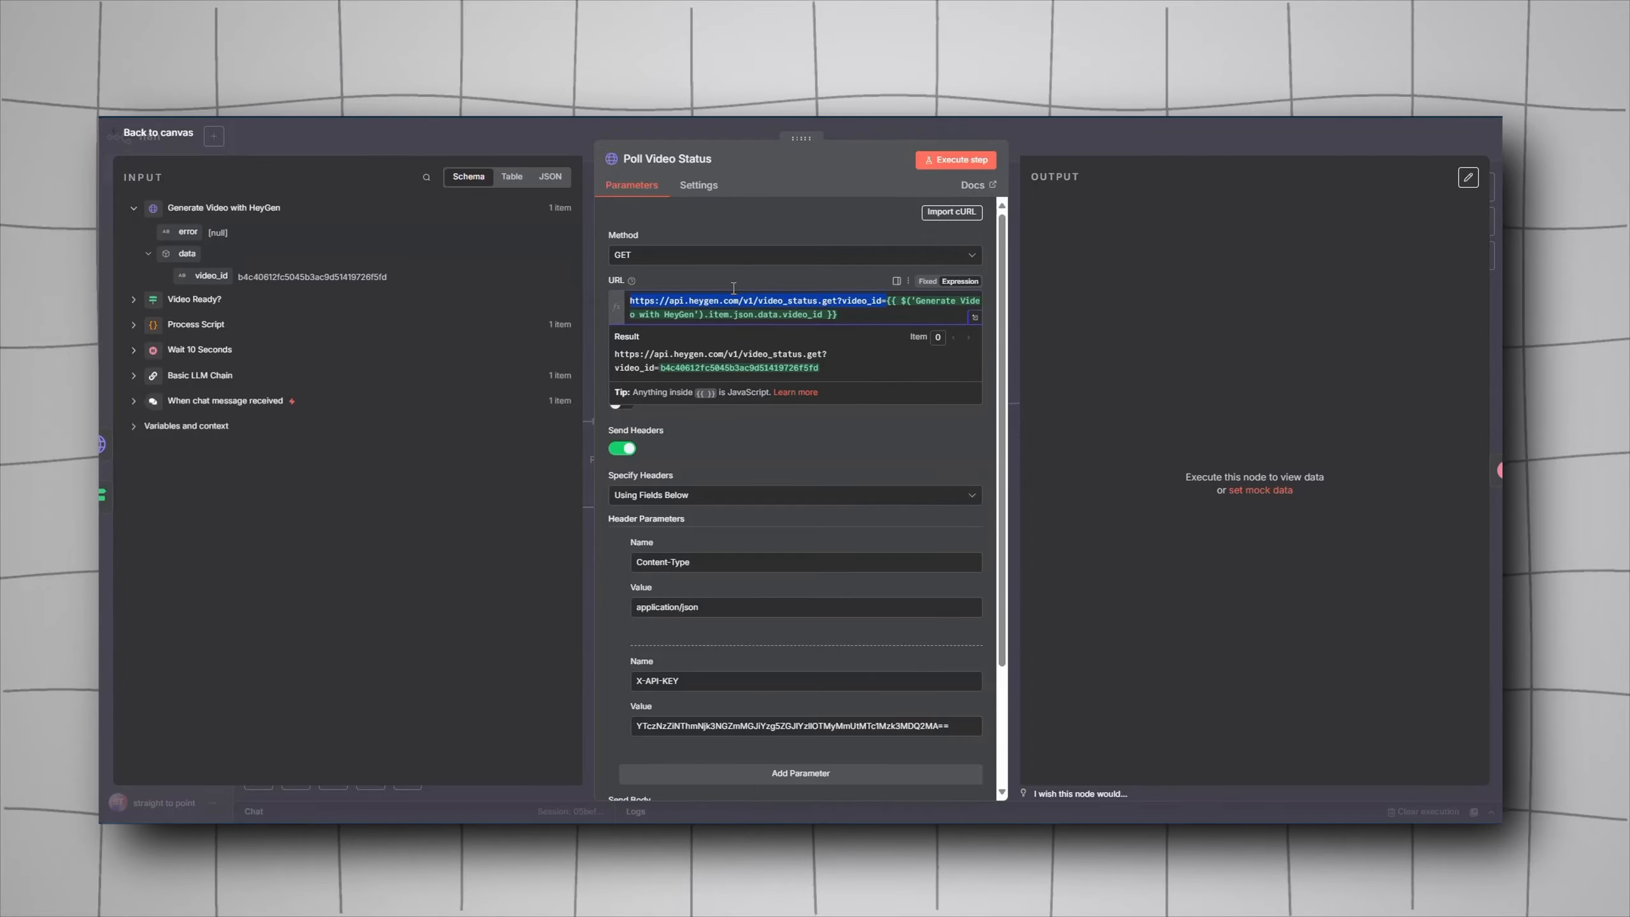
{"action": "left_click", "coordinate": [825, 138]}
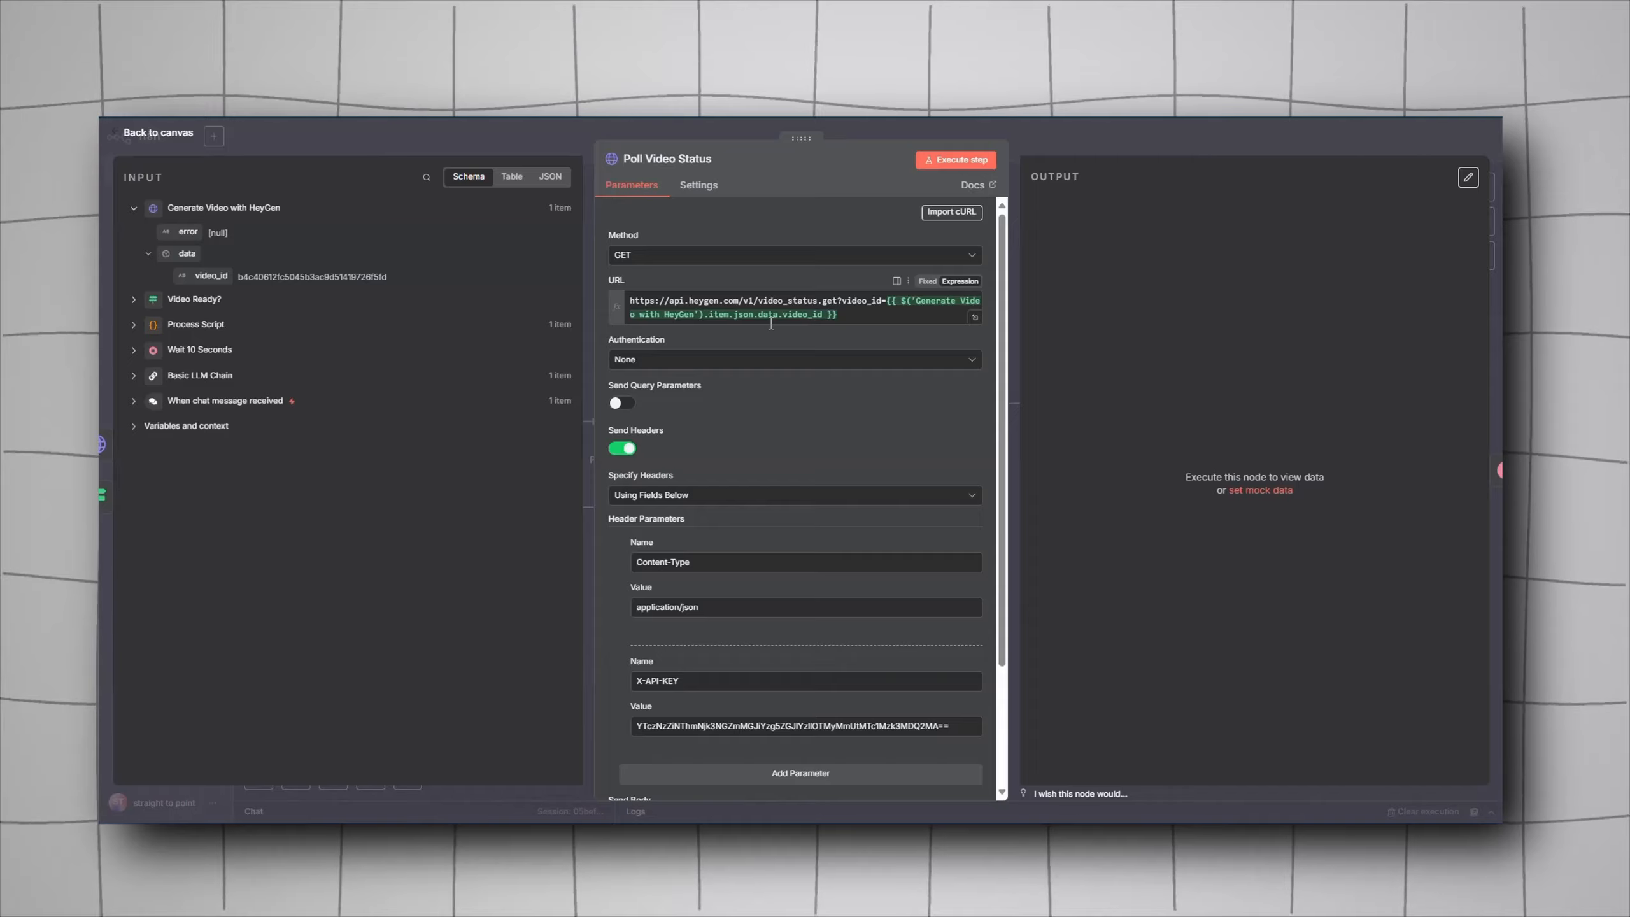
{"action": "scroll", "coordinate": [696, 422], "scroll_direction": "down", "scroll_amount": 3}
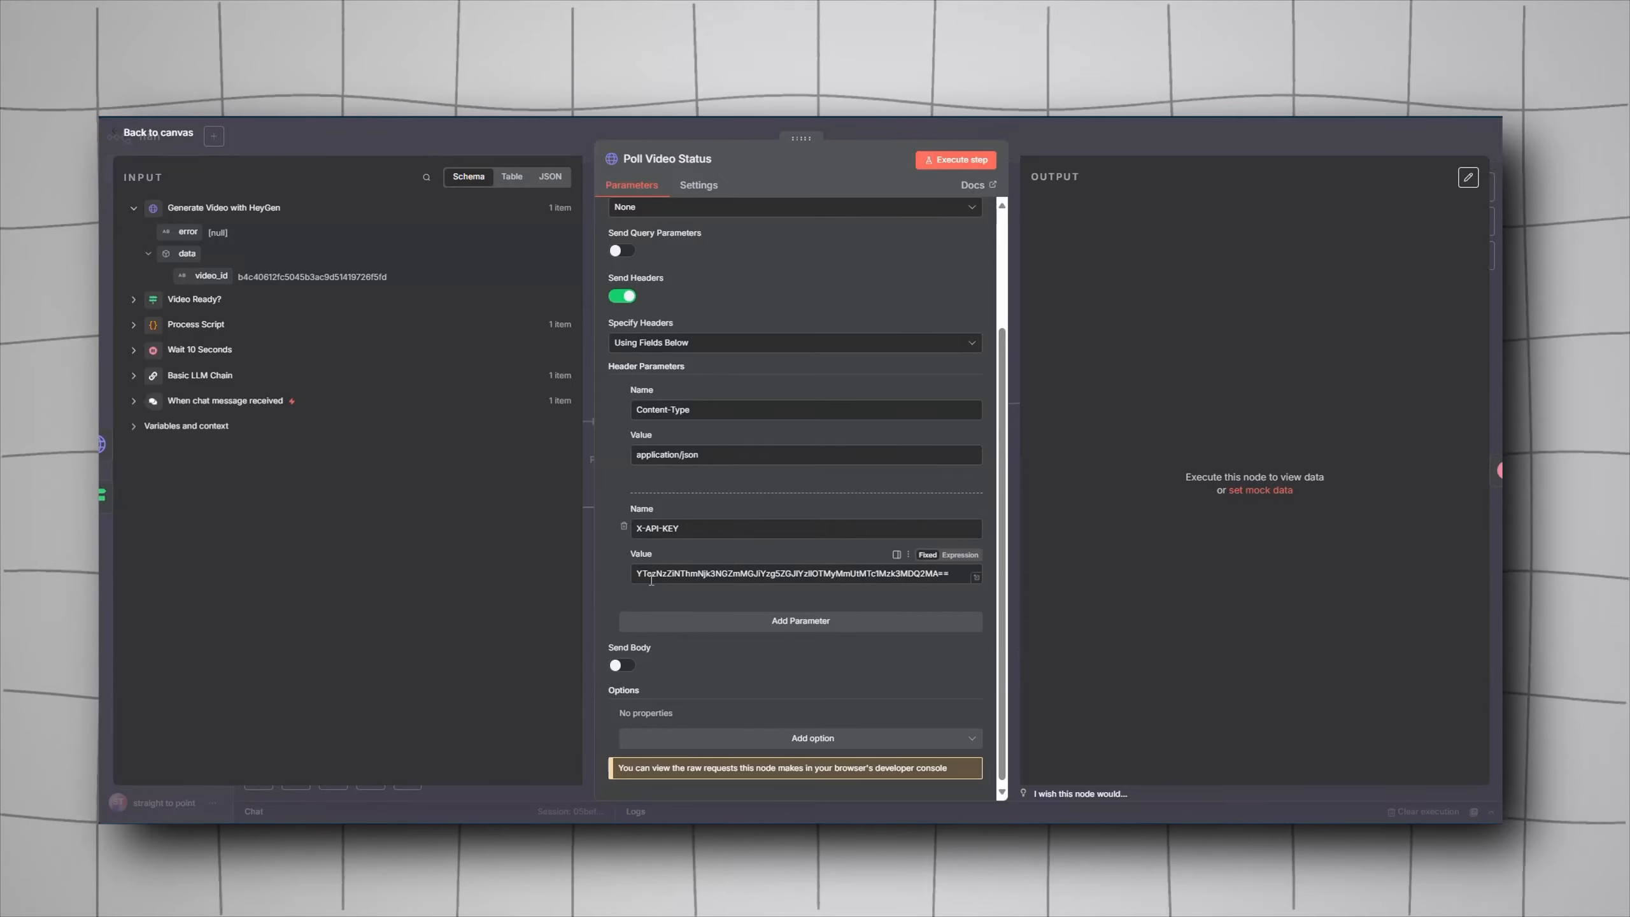
{"action": "left_click", "coordinate": [957, 160]}
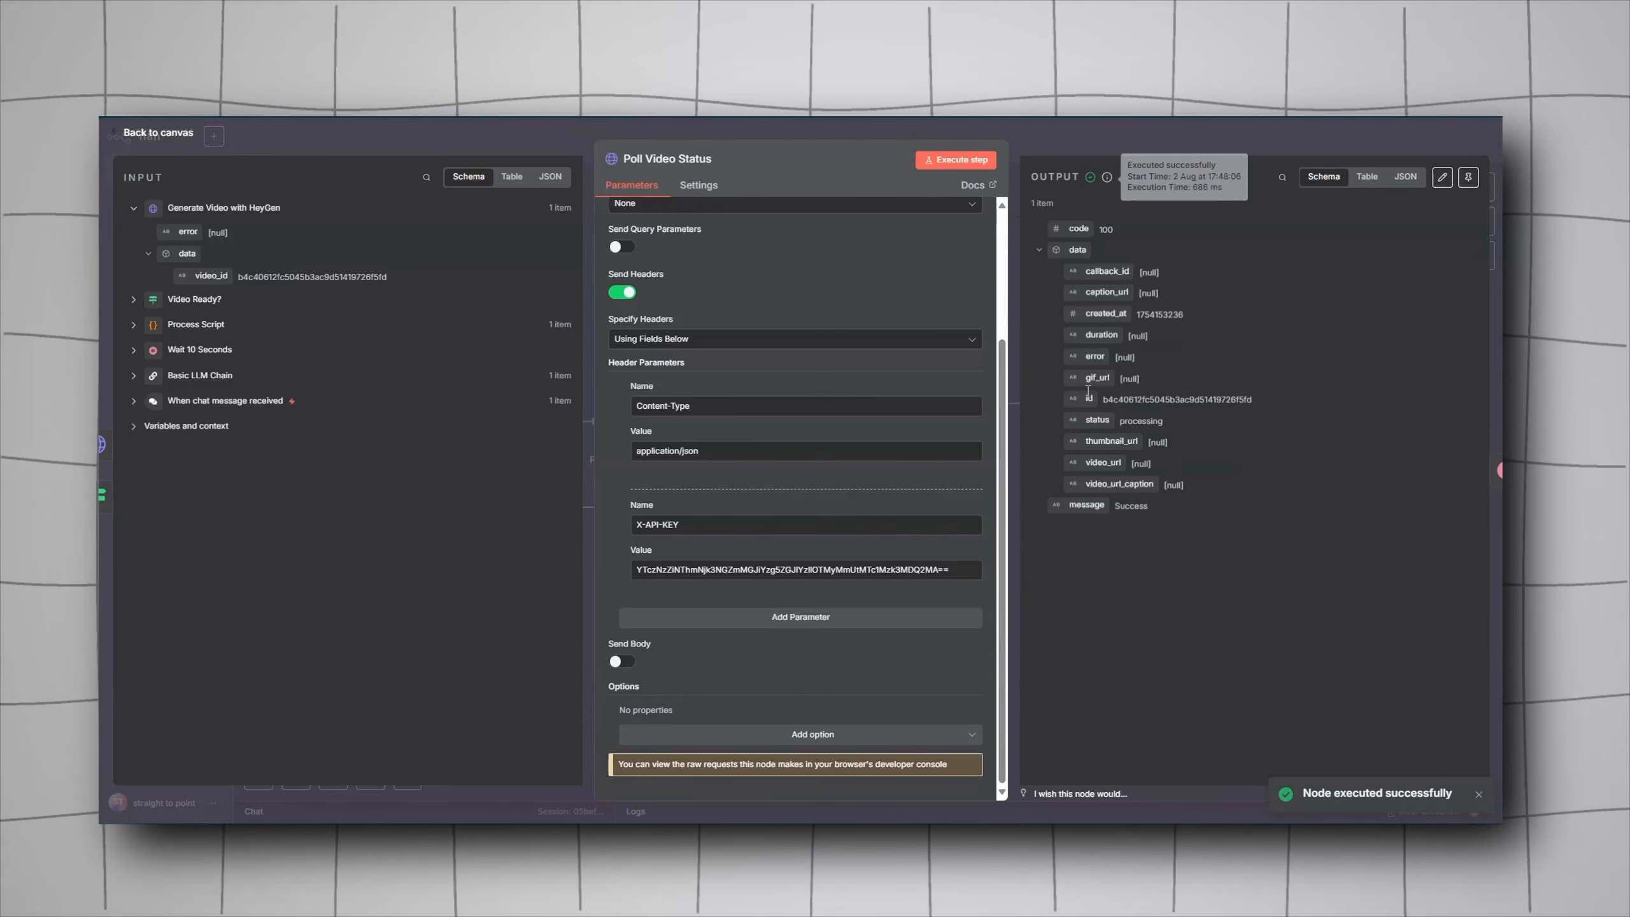
{"action": "left_click", "coordinate": [1067, 125]}
Search the node library for "wait", and check the Wait Unit options of the existing Wait 10 Seconds node
{"action": "left_click", "coordinate": [1491, 187]}
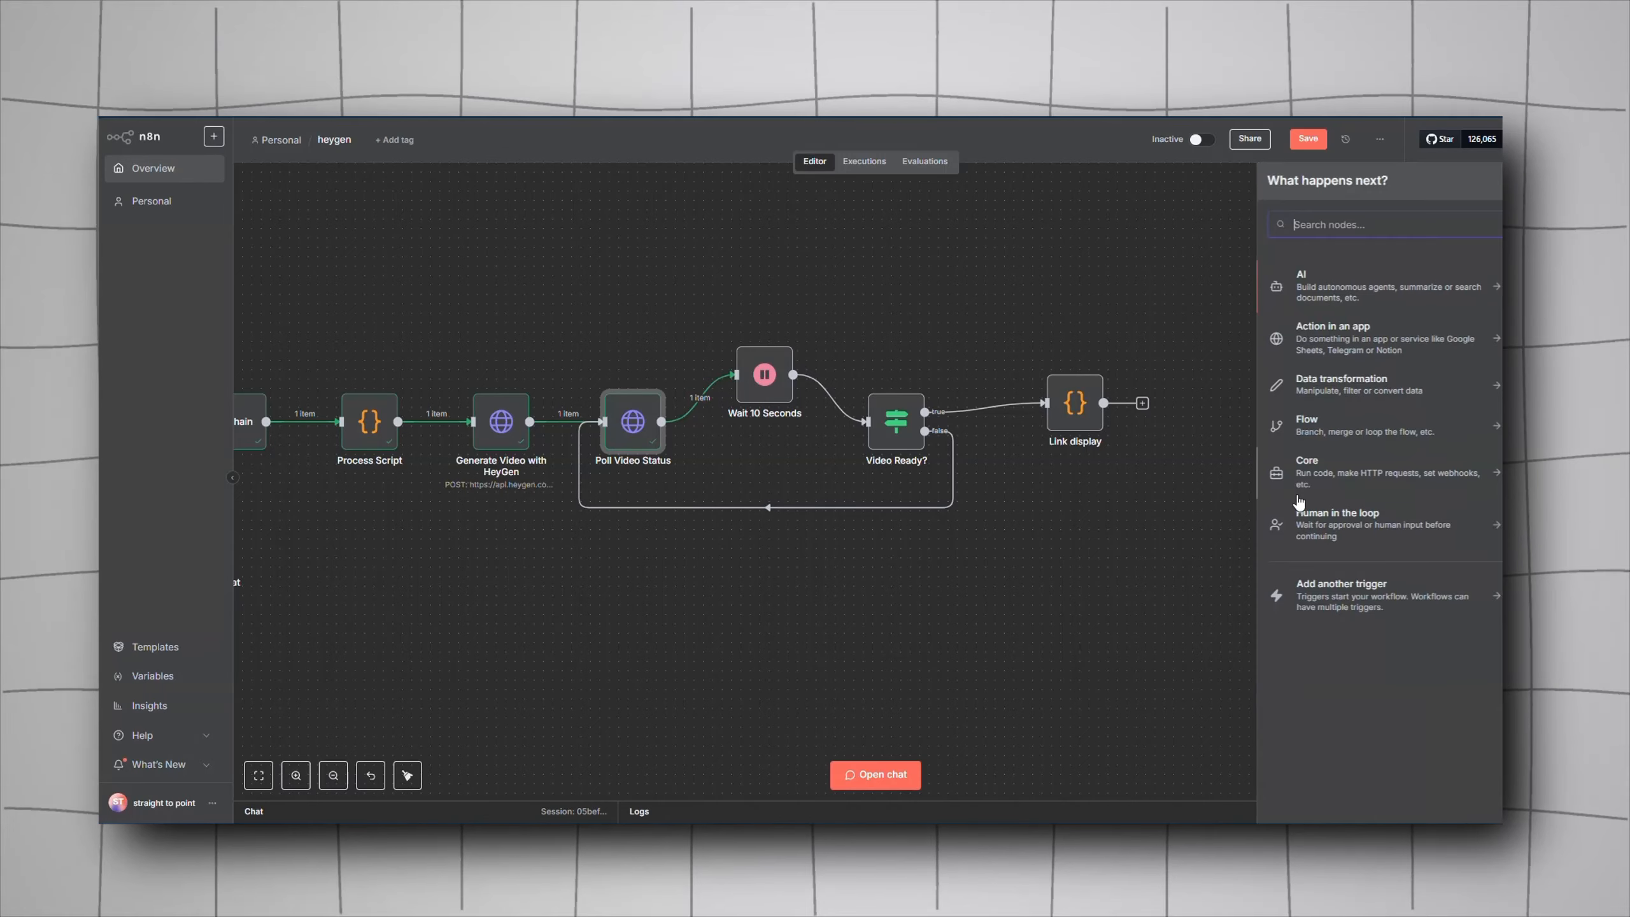
{"action": "type", "text": "wait"}
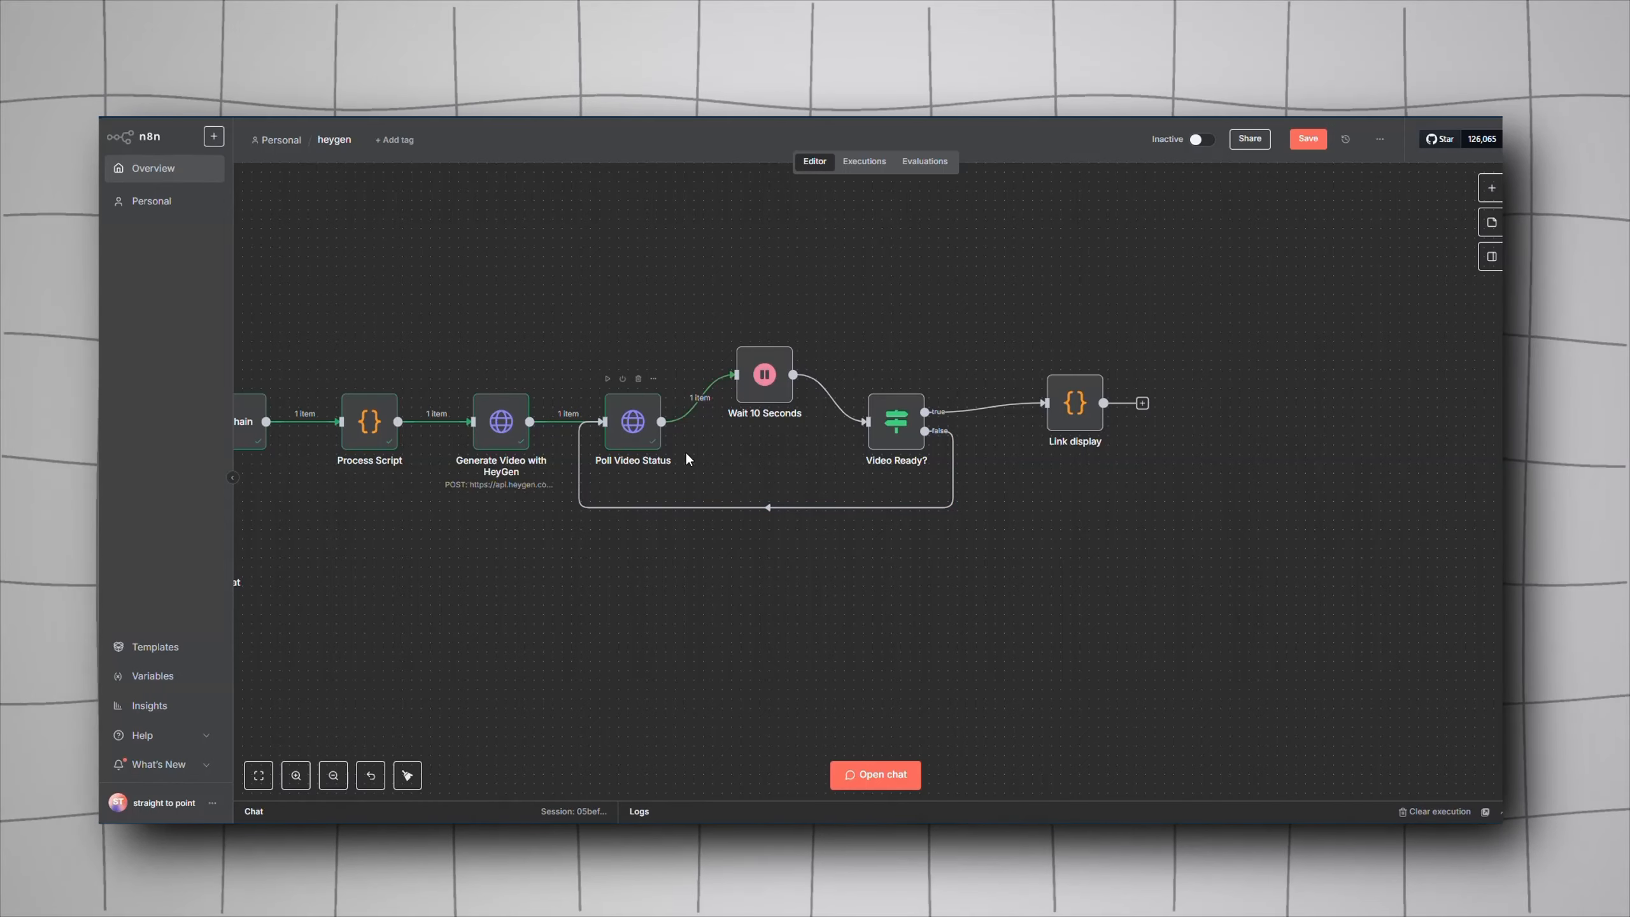
{"action": "mouse_move", "coordinate": [762, 401]}
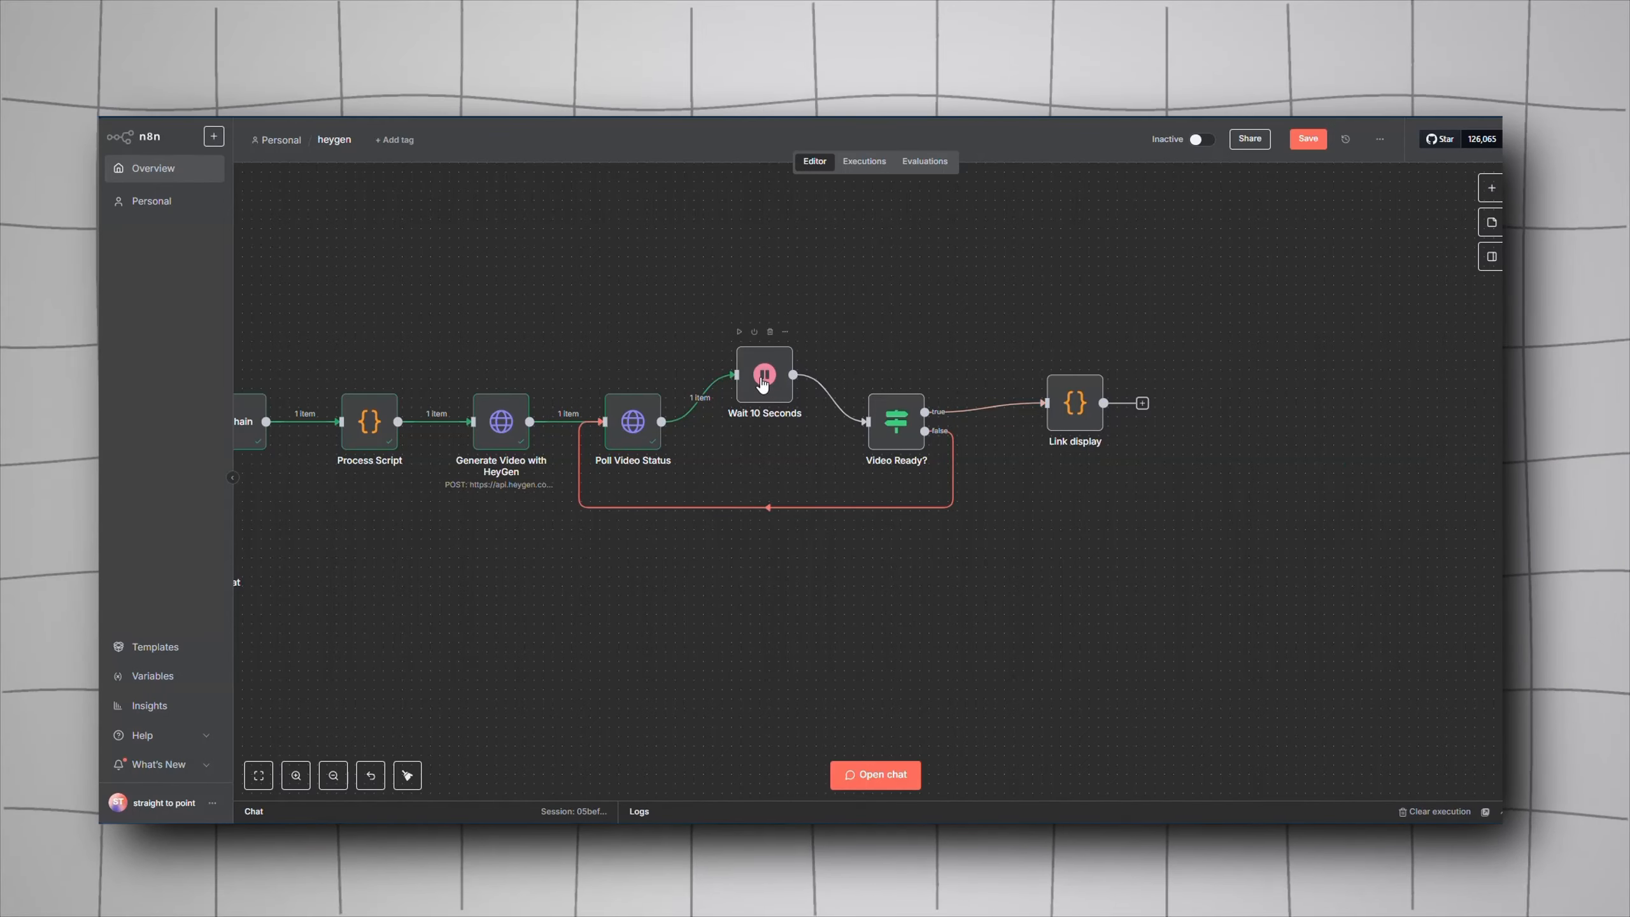
{"action": "double_click", "coordinate": [762, 379]}
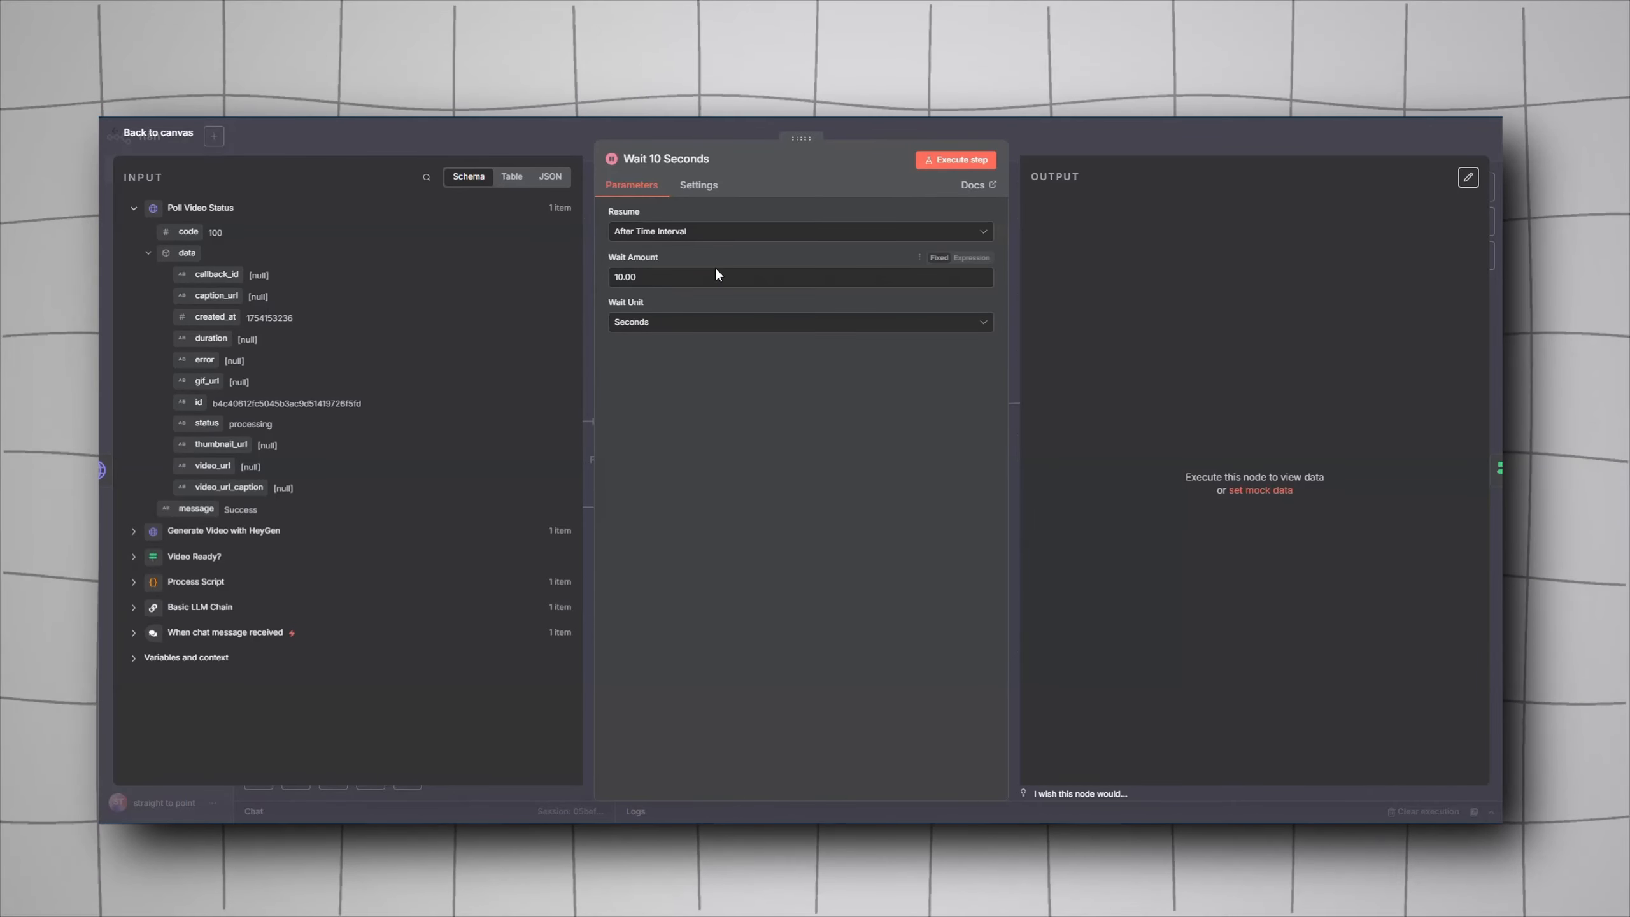
{"action": "left_click", "coordinate": [930, 329]}
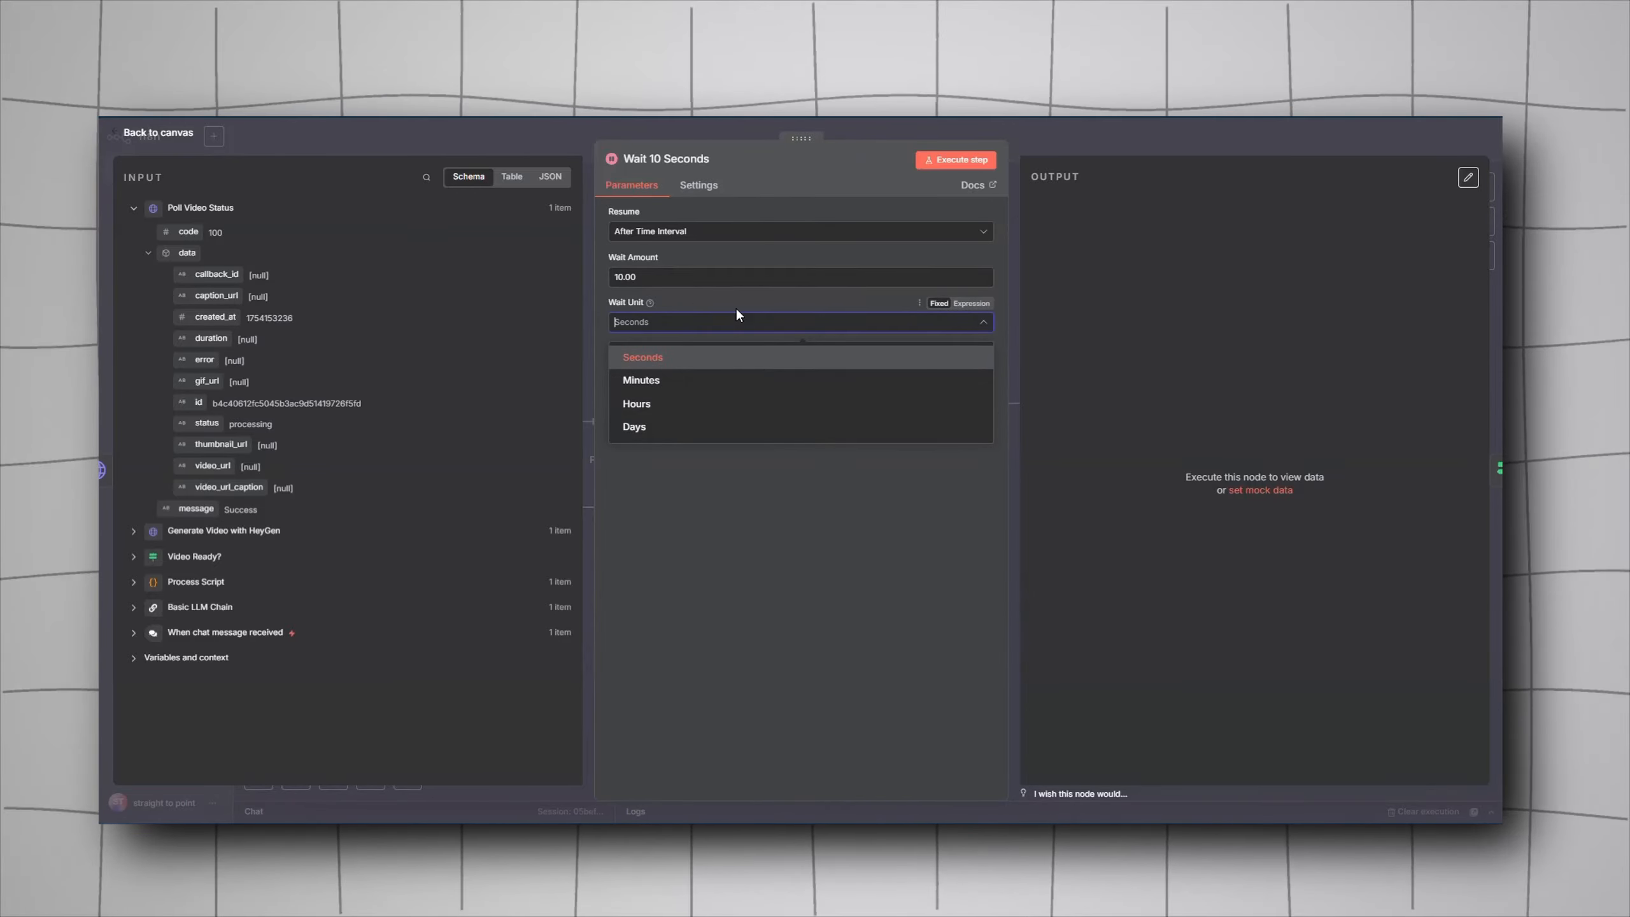
{"action": "left_click", "coordinate": [723, 294]}
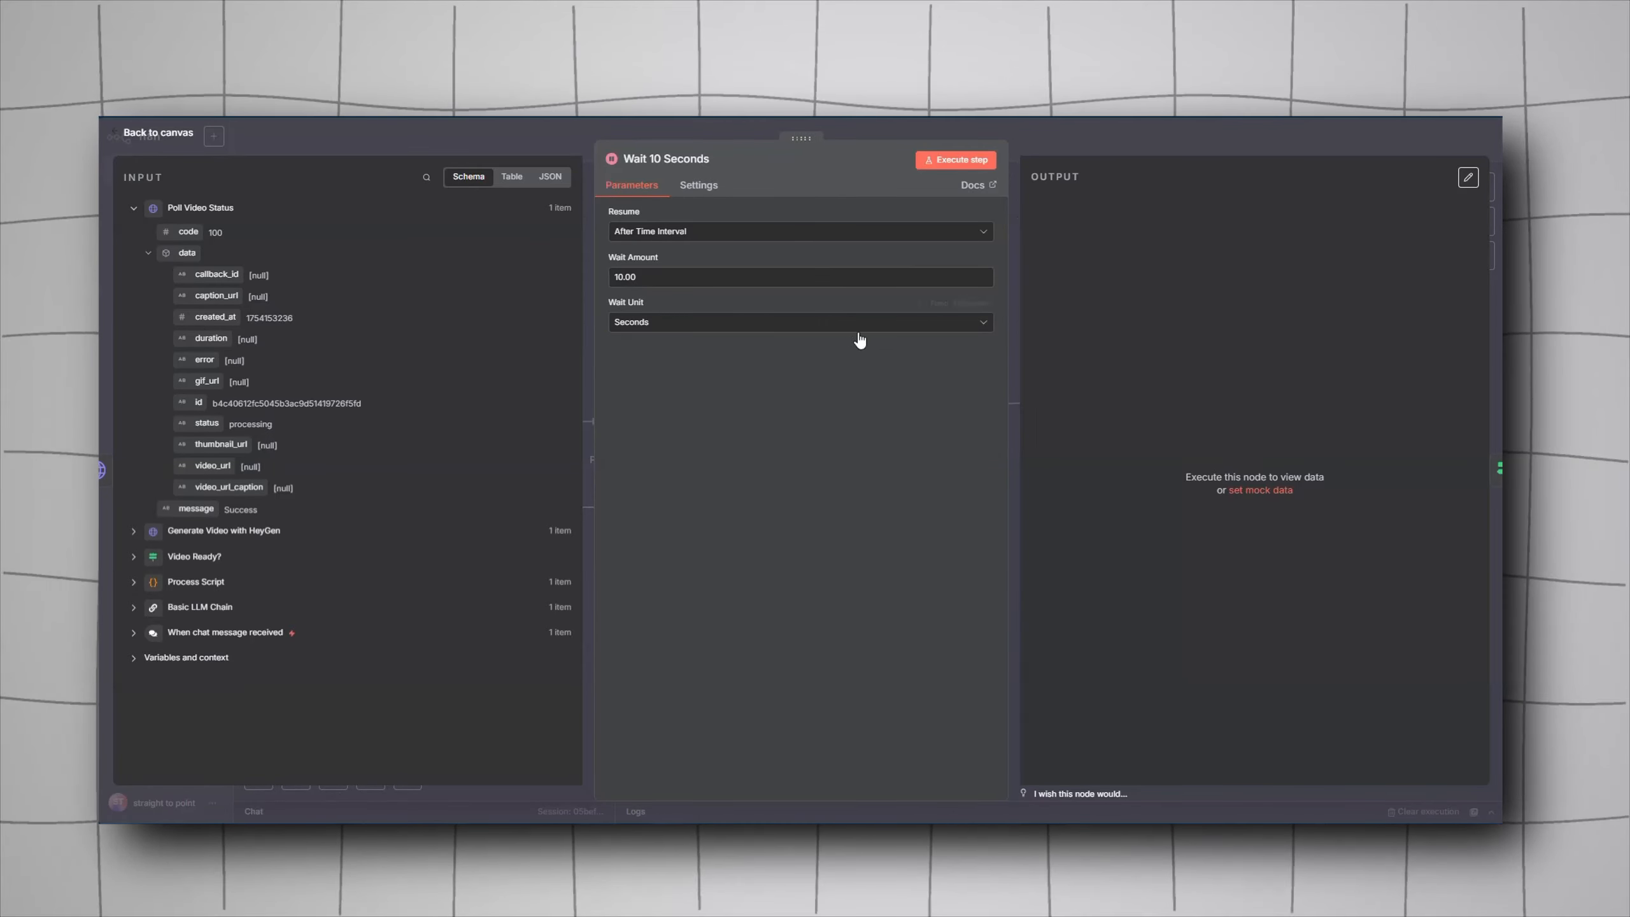
{"action": "key", "text": "Escape"}
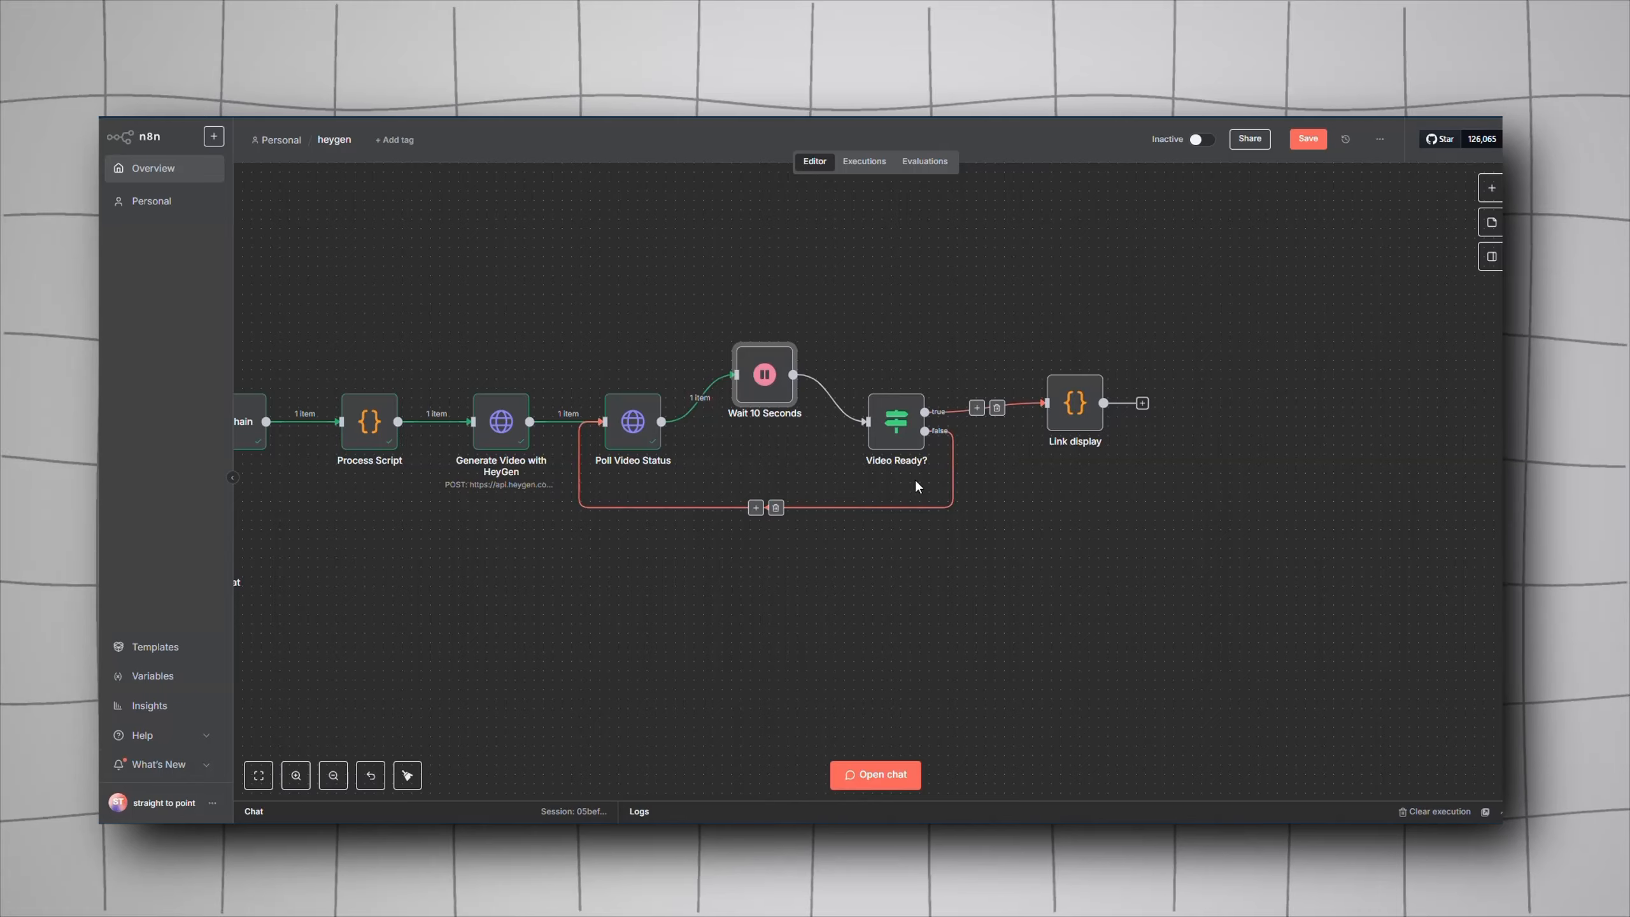
Search the node library for "if", and examine the condition set in the existing Video Ready? node
{"action": "left_click", "coordinate": [900, 436]}
{"action": "key", "text": "Tab"}
{"action": "type", "text": "if"}
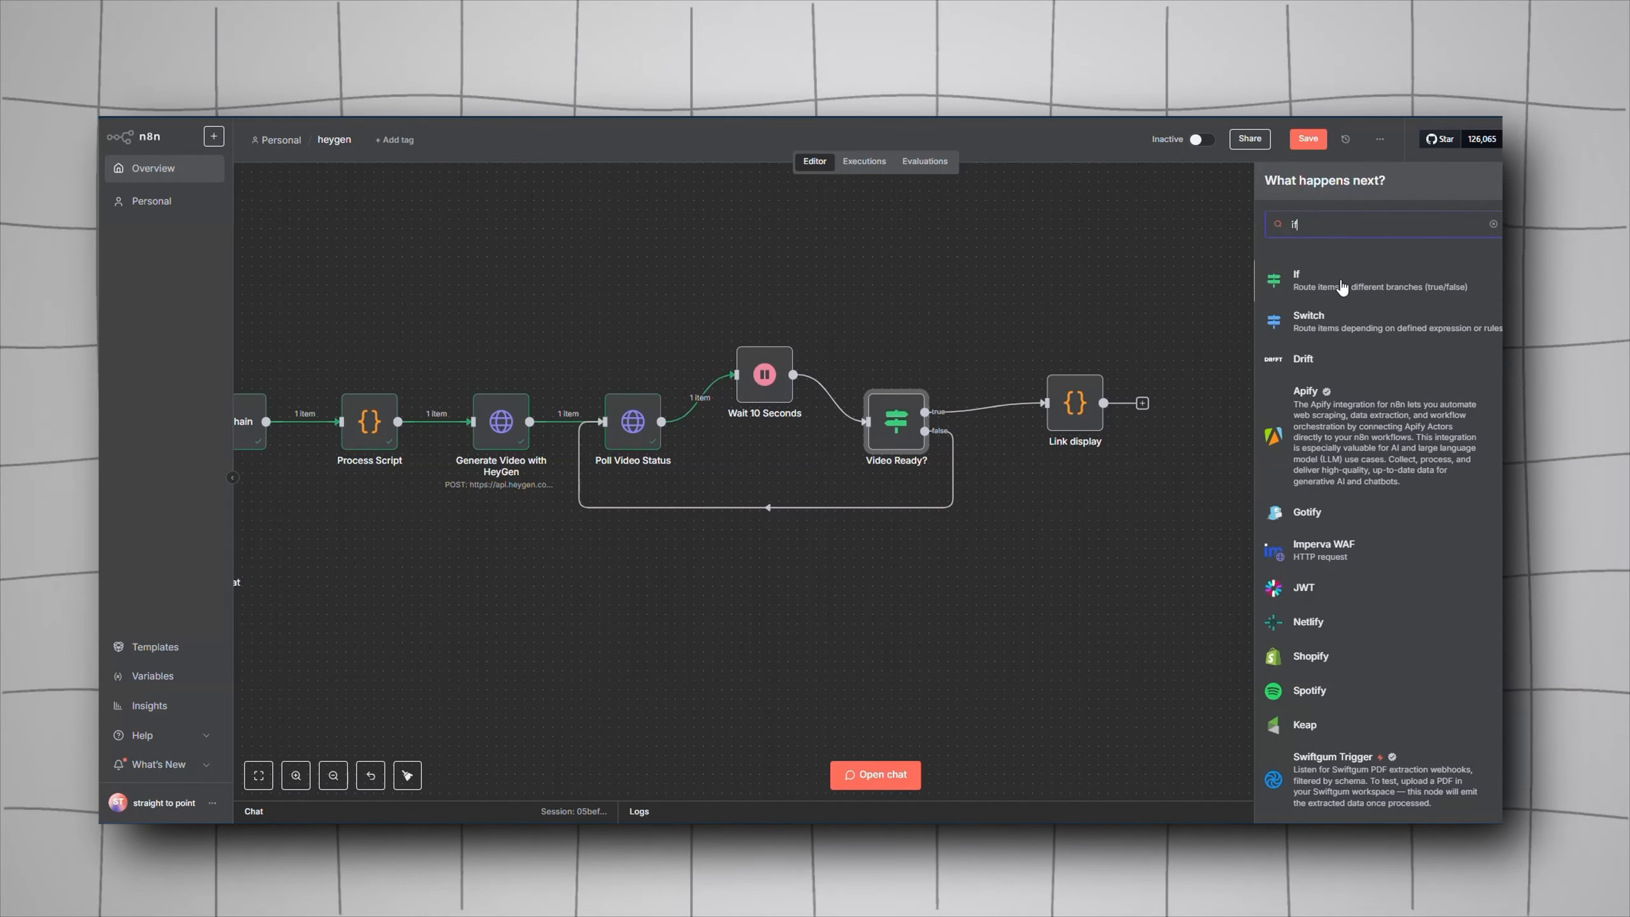
{"action": "left_click", "coordinate": [1061, 588]}
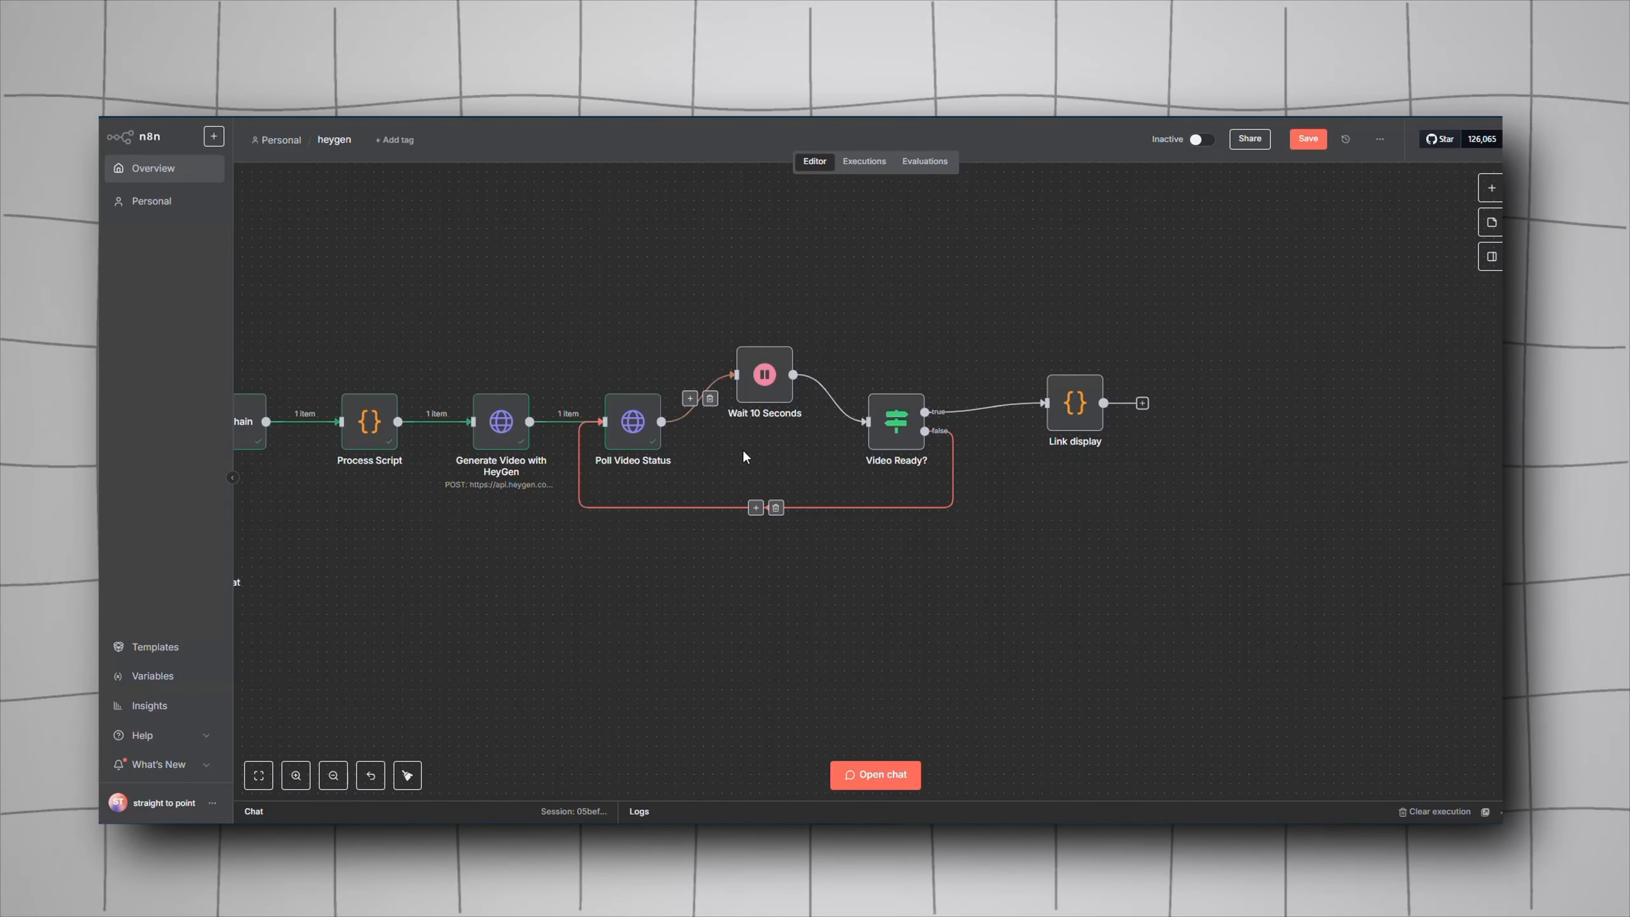
{"action": "double_click", "coordinate": [913, 443]}
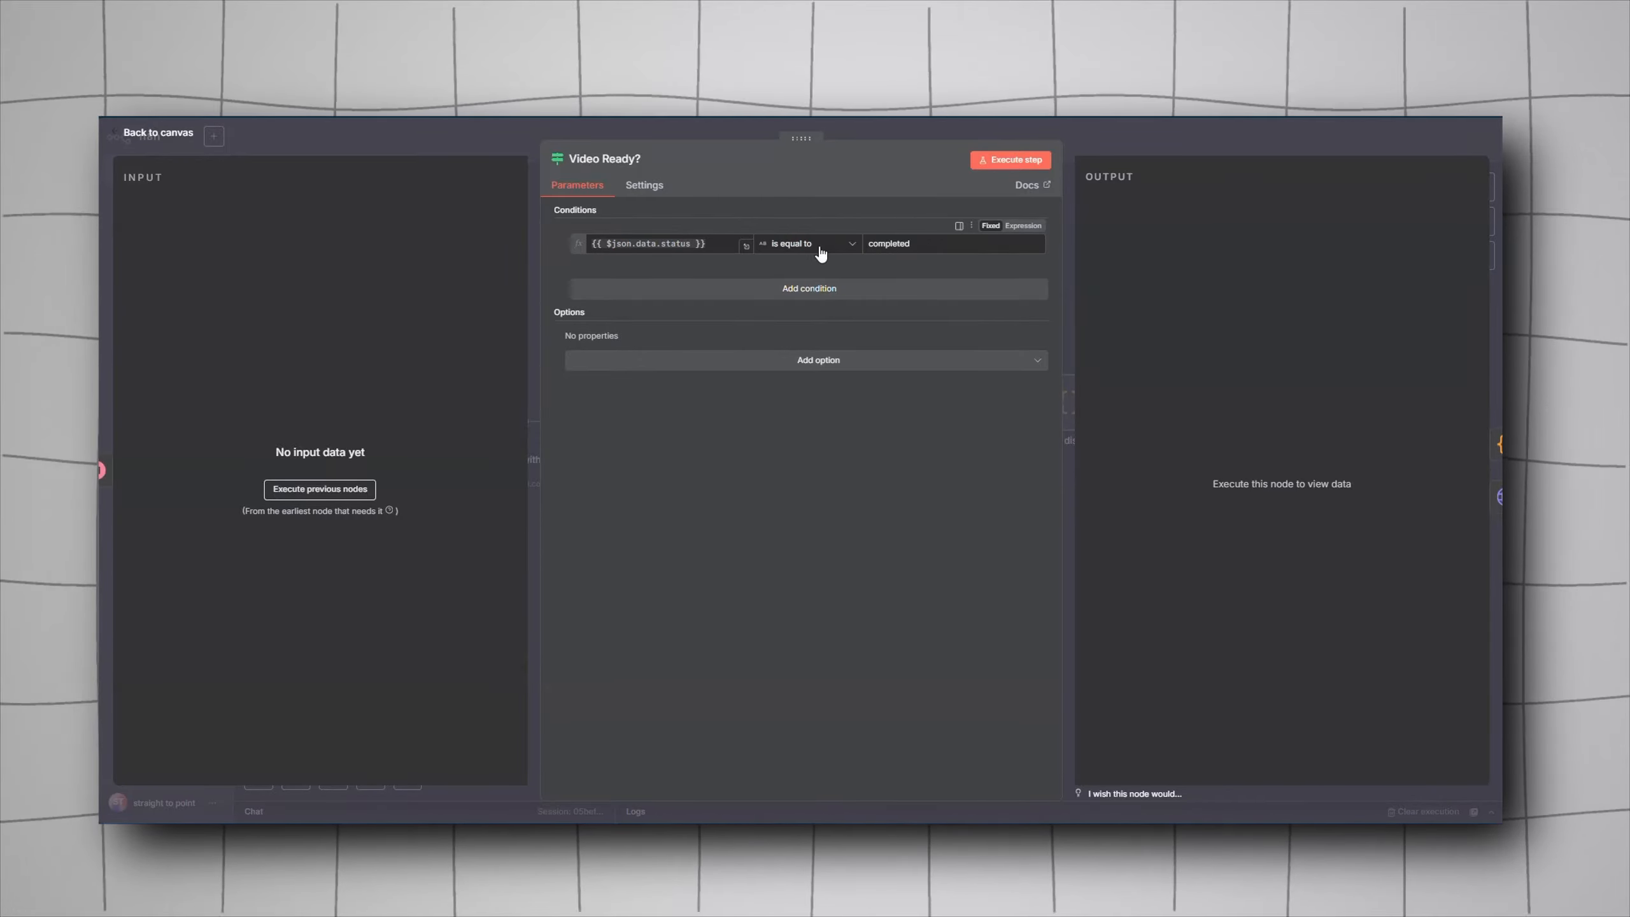
{"action": "left_click", "coordinate": [1184, 129]}
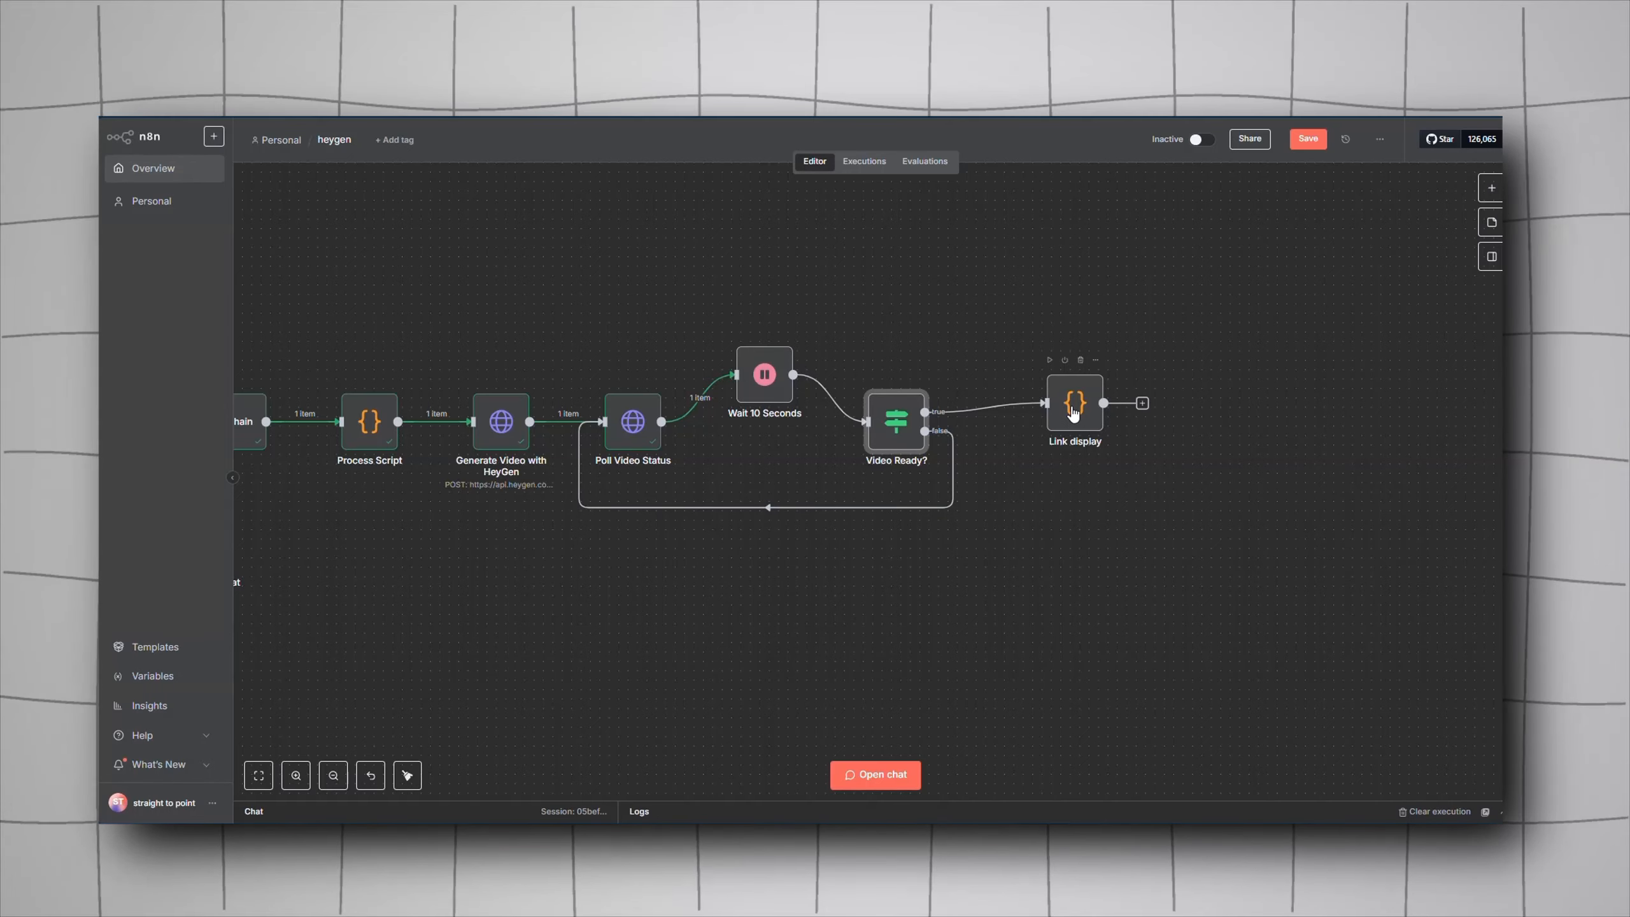
Review the JavaScript code of the Link display node and return to the canvas
{"action": "mouse_move", "coordinate": [1022, 403]}
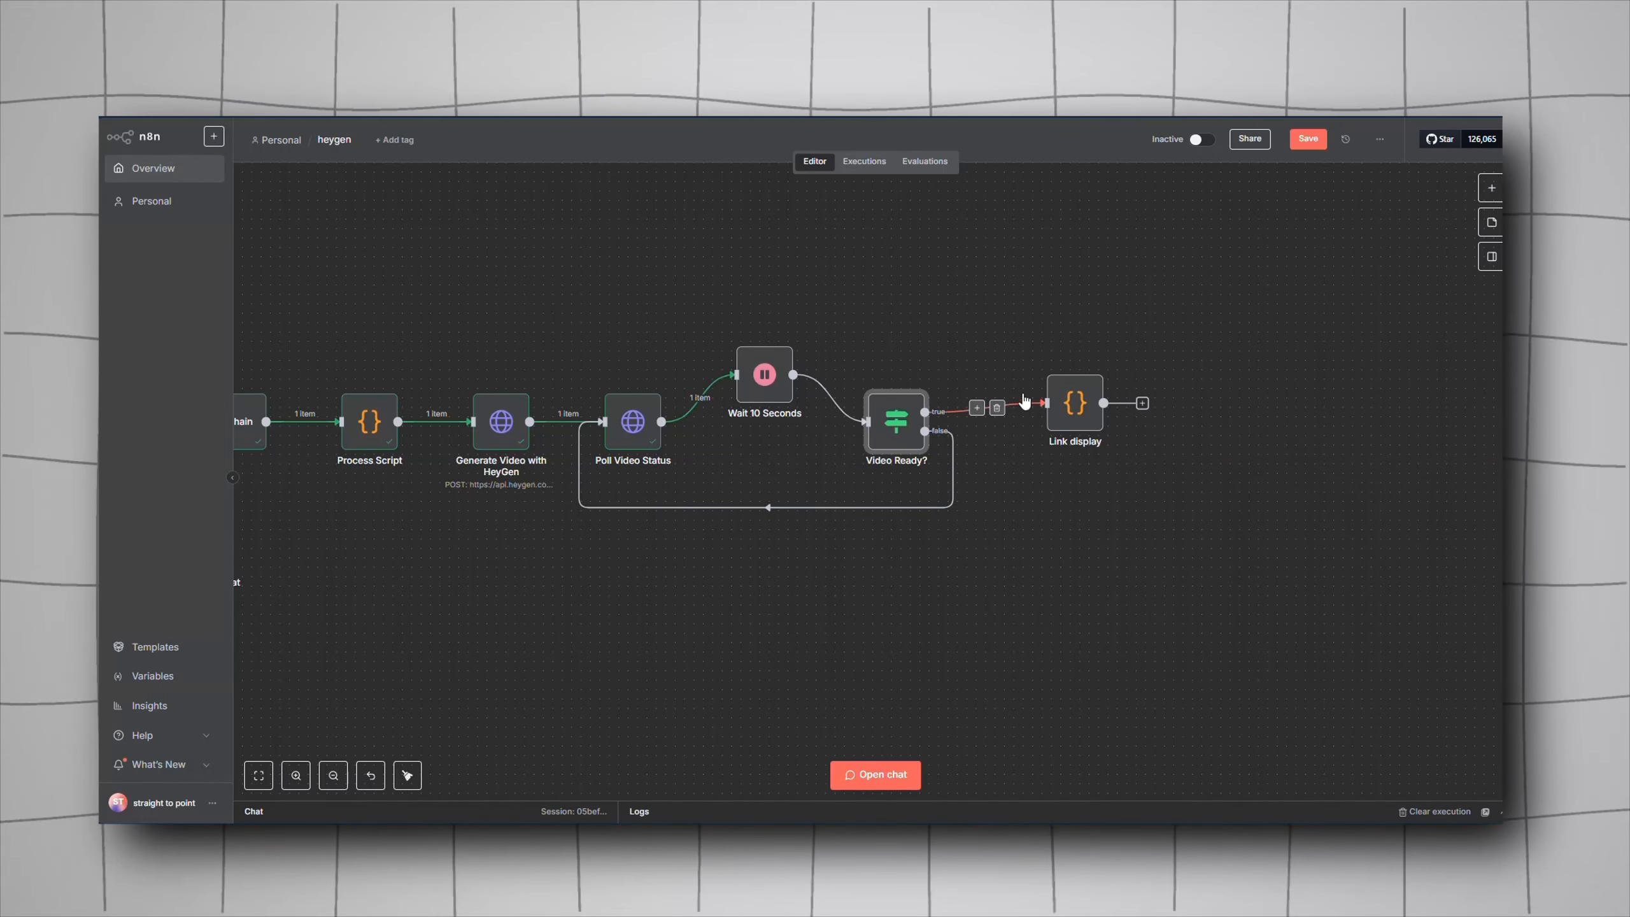
{"action": "double_click", "coordinate": [1074, 402]}
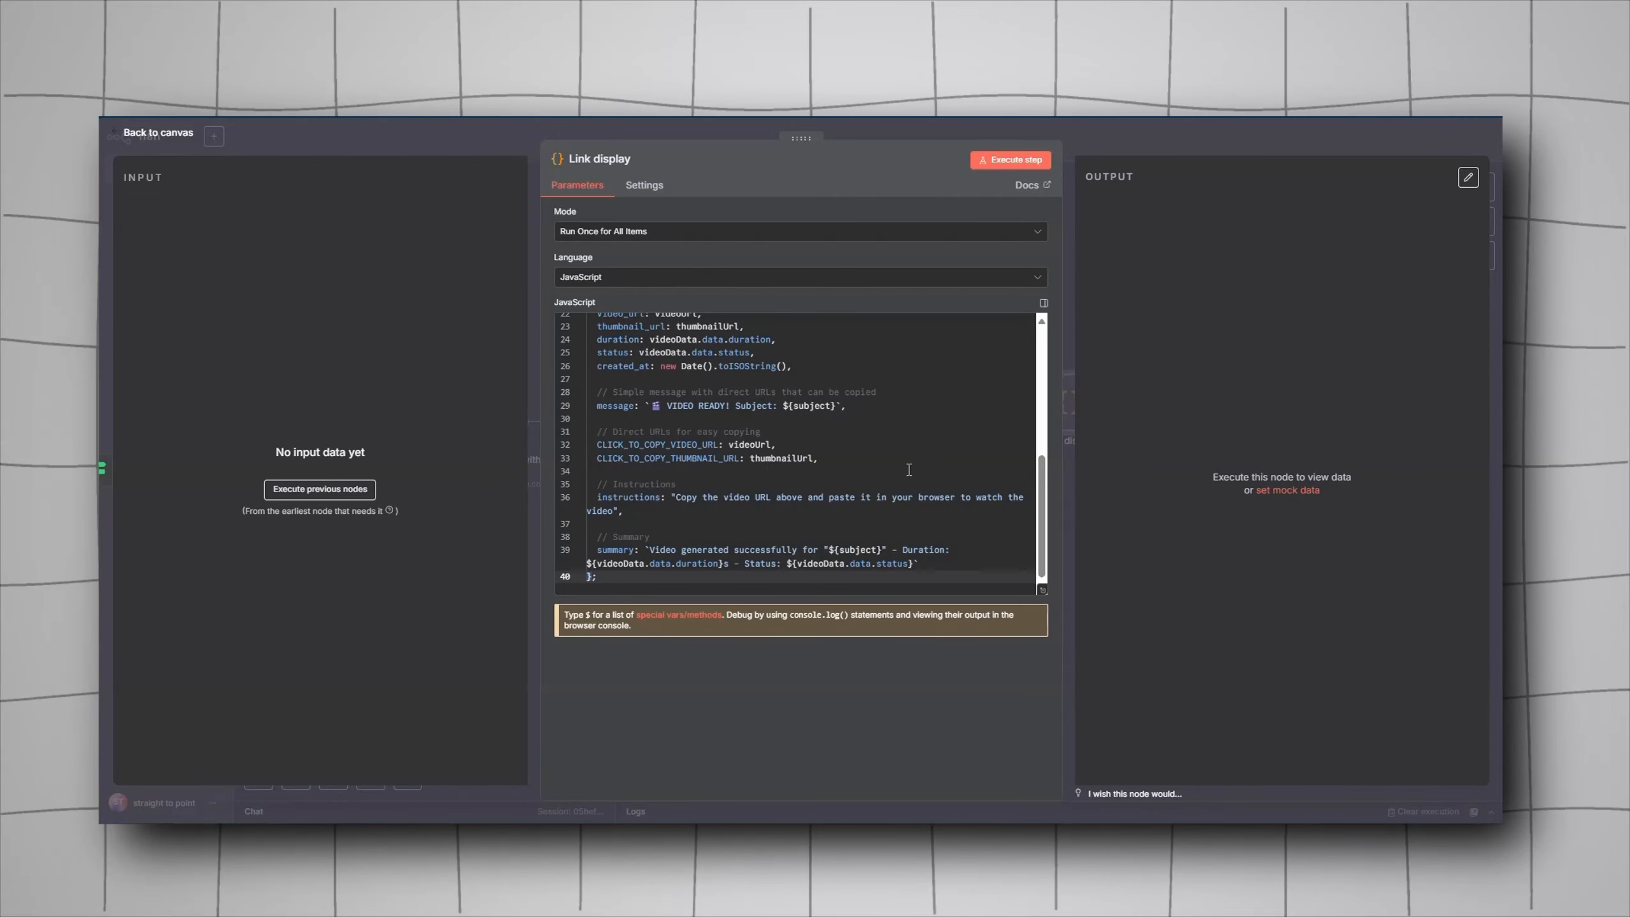
{"action": "scroll", "coordinate": [911, 499], "scroll_direction": "up", "scroll_amount": 4}
{"action": "scroll", "coordinate": [911, 499], "scroll_direction": "down", "scroll_amount": 4}
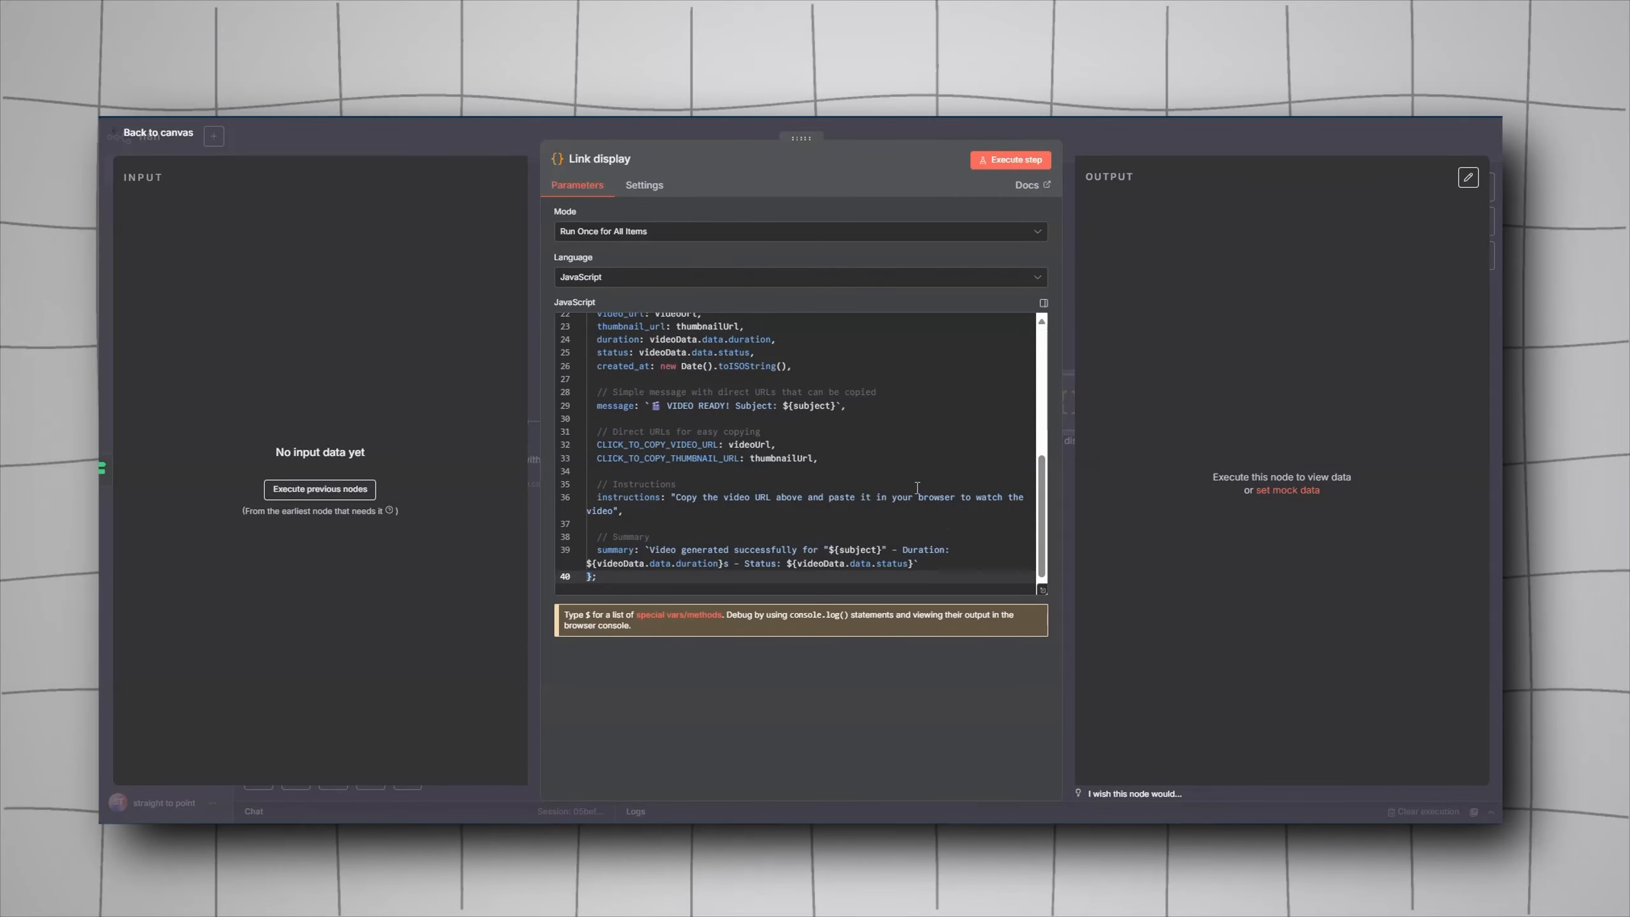
{"action": "left_click", "coordinate": [1195, 140]}
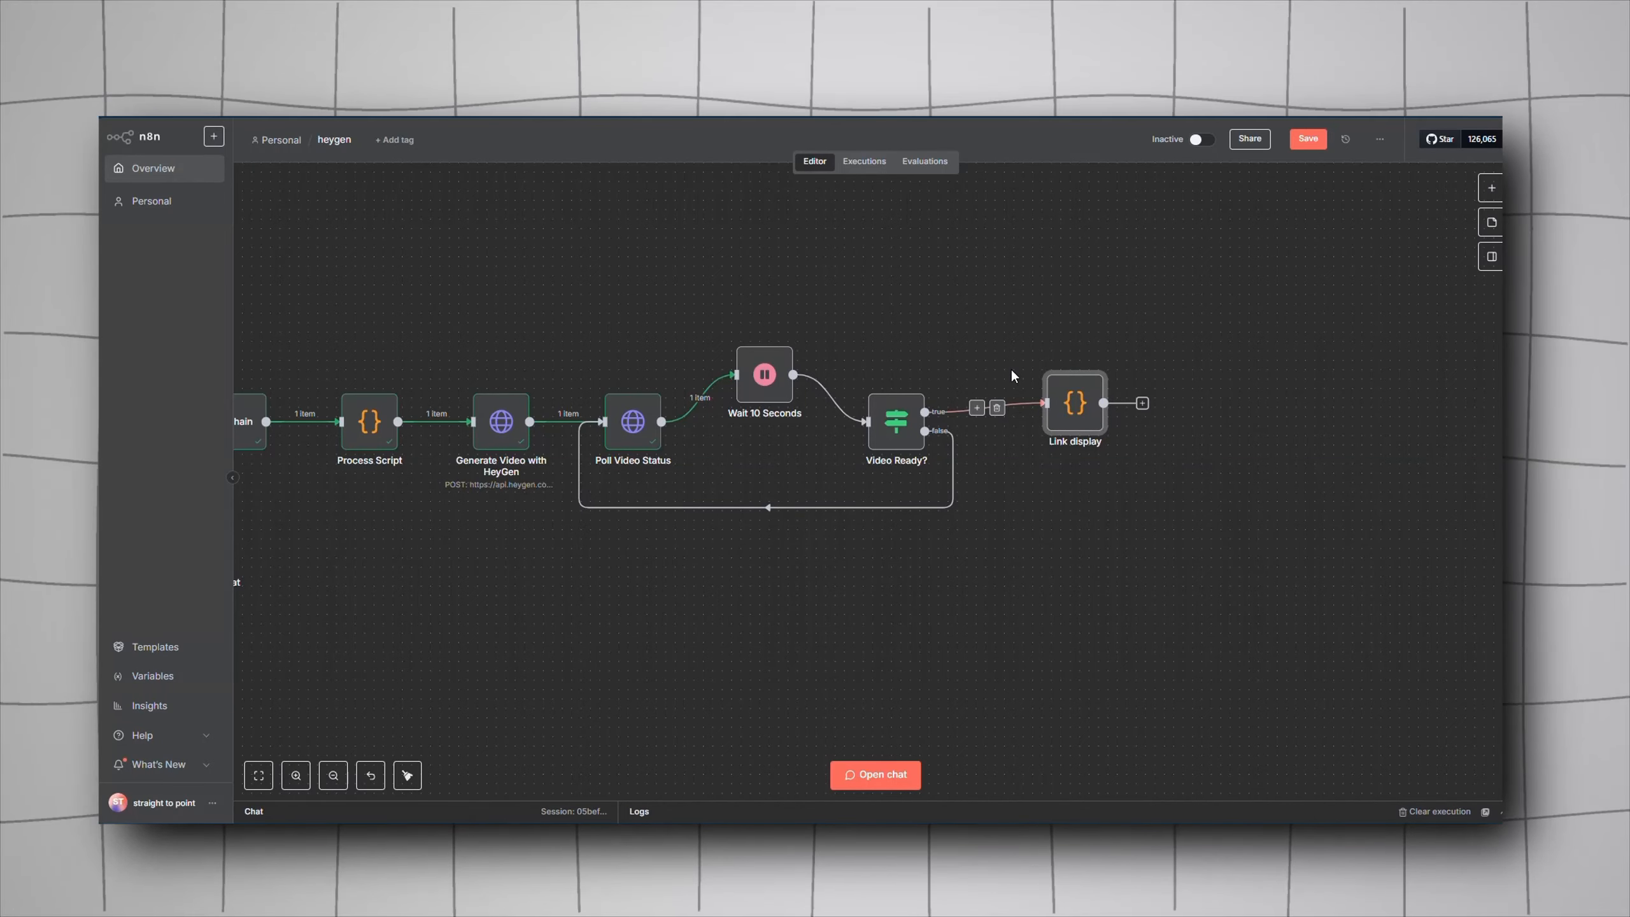
Examine the Process Script, Generate Video with HeyGen, Poll Video Status and Video Ready? nodes in the past execution of Jul 31, 18:28:12
{"action": "left_click", "coordinate": [875, 170]}
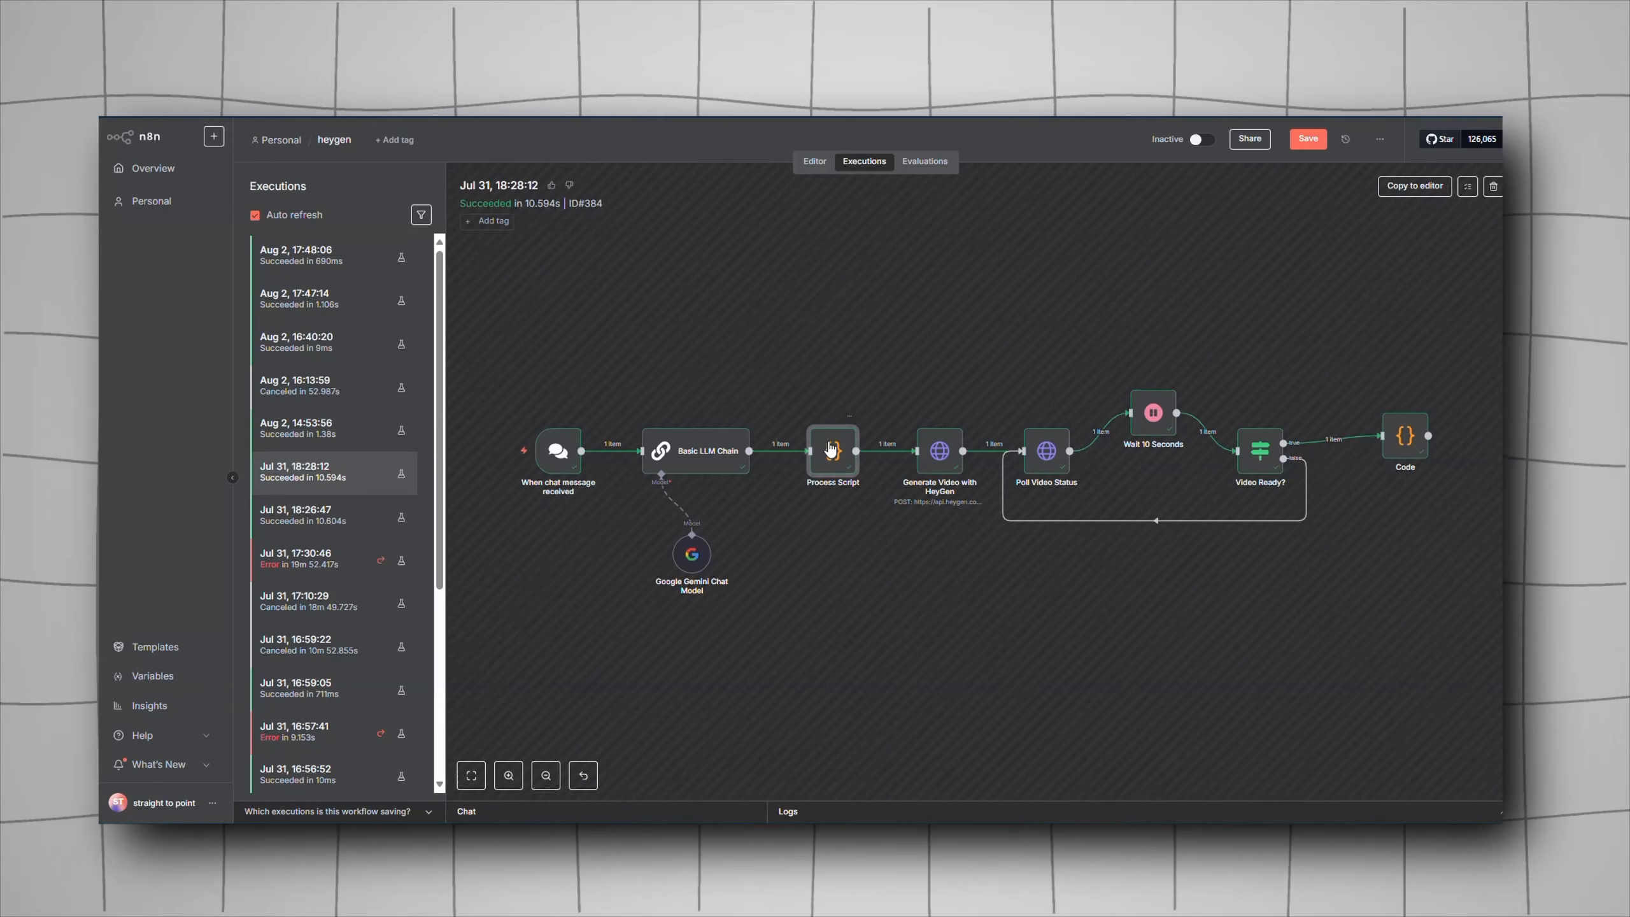
{"action": "double_click", "coordinate": [830, 449]}
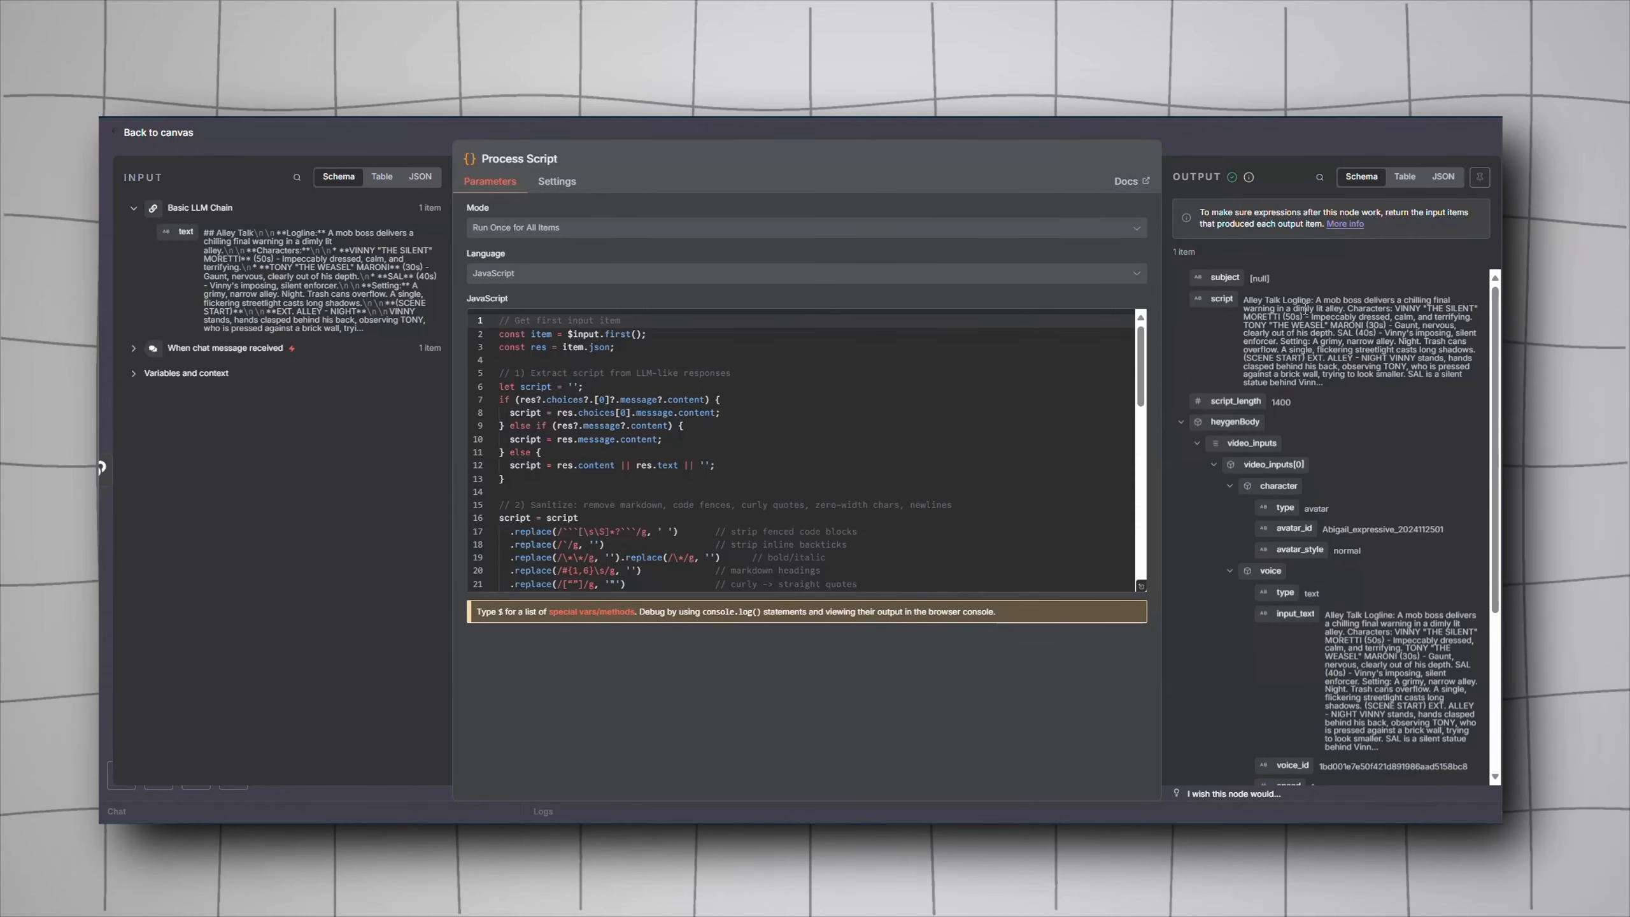
{"action": "scroll", "coordinate": [1305, 308], "scroll_direction": "down", "scroll_amount": 5}
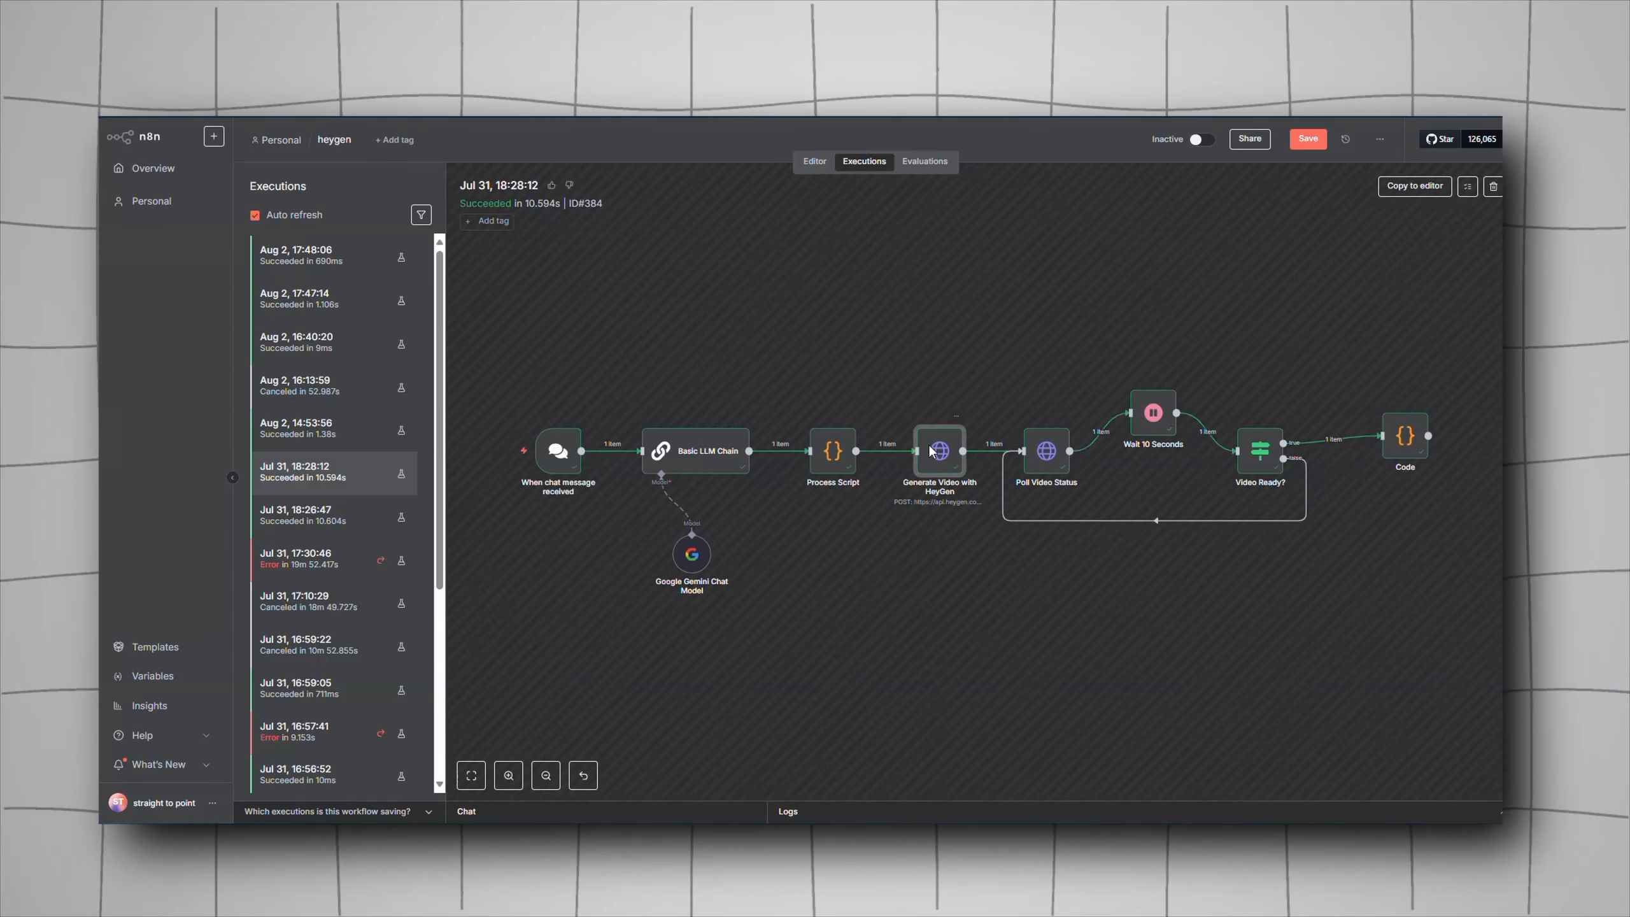
{"action": "double_click", "coordinate": [932, 450]}
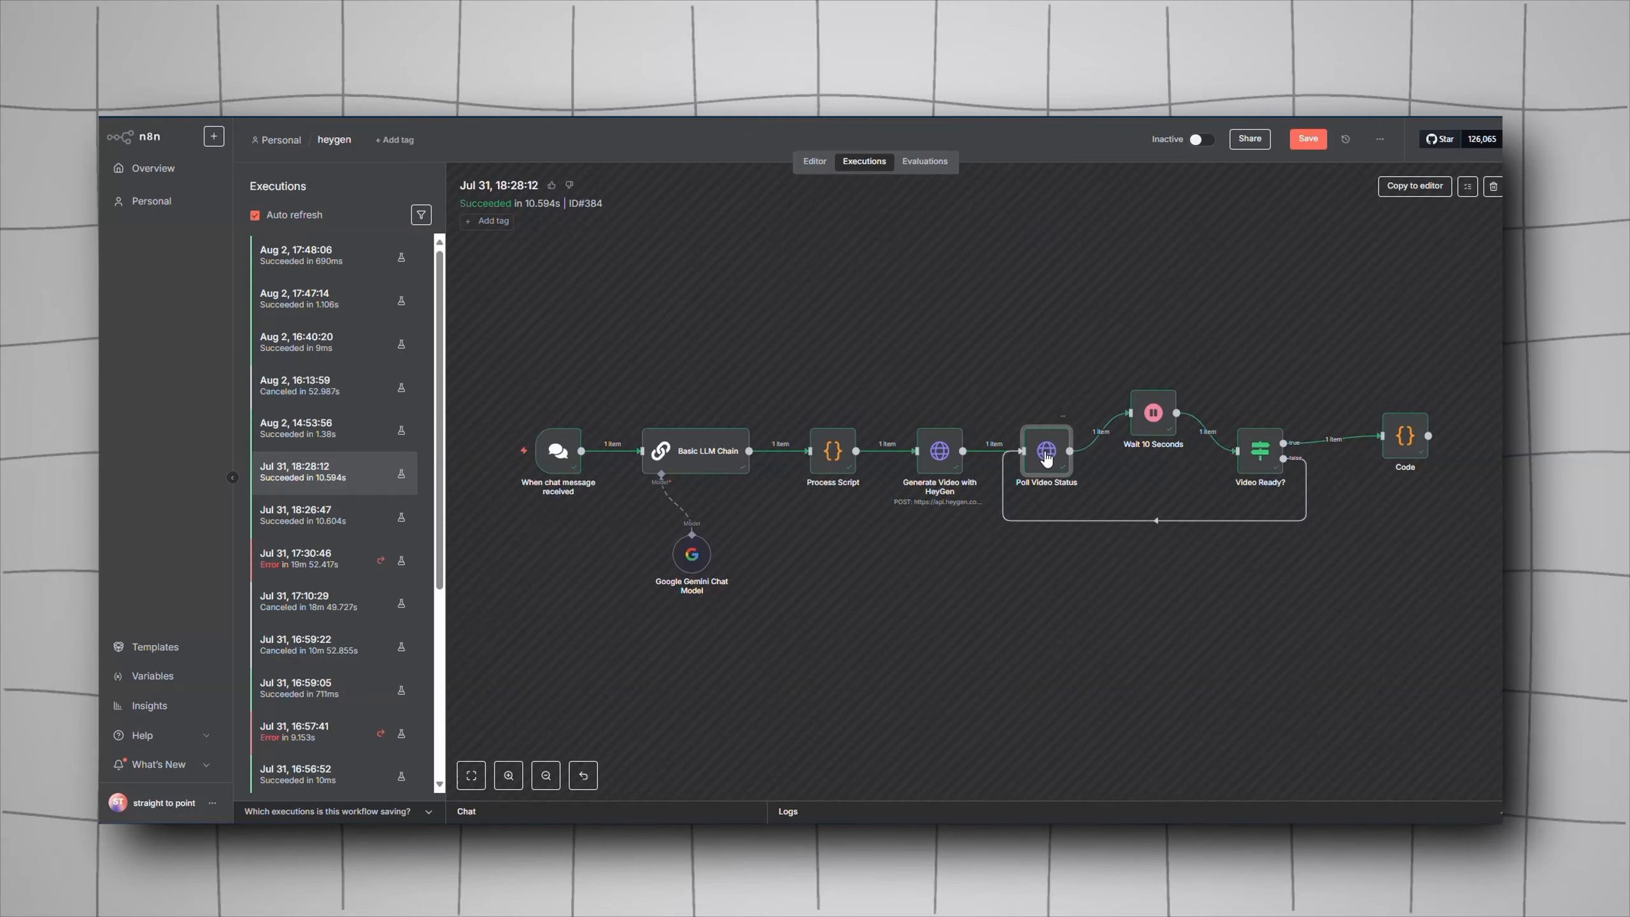
{"action": "double_click", "coordinate": [1047, 457]}
{"action": "scroll", "coordinate": [1047, 471], "scroll_direction": "down", "scroll_amount": 3}
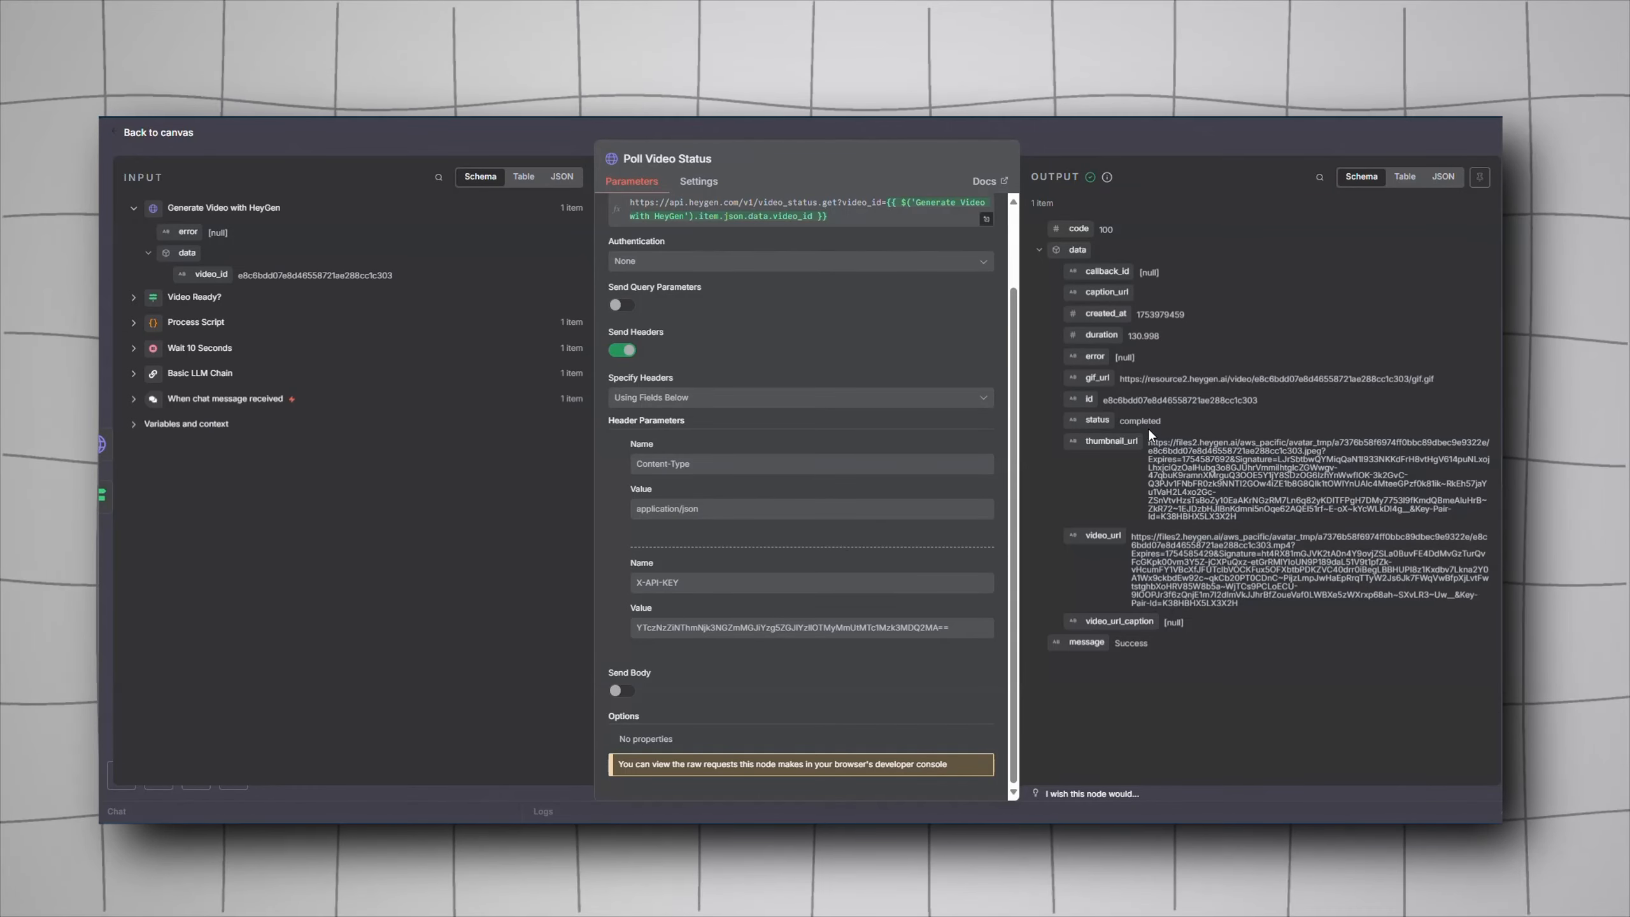
{"action": "key", "text": "Escape"}
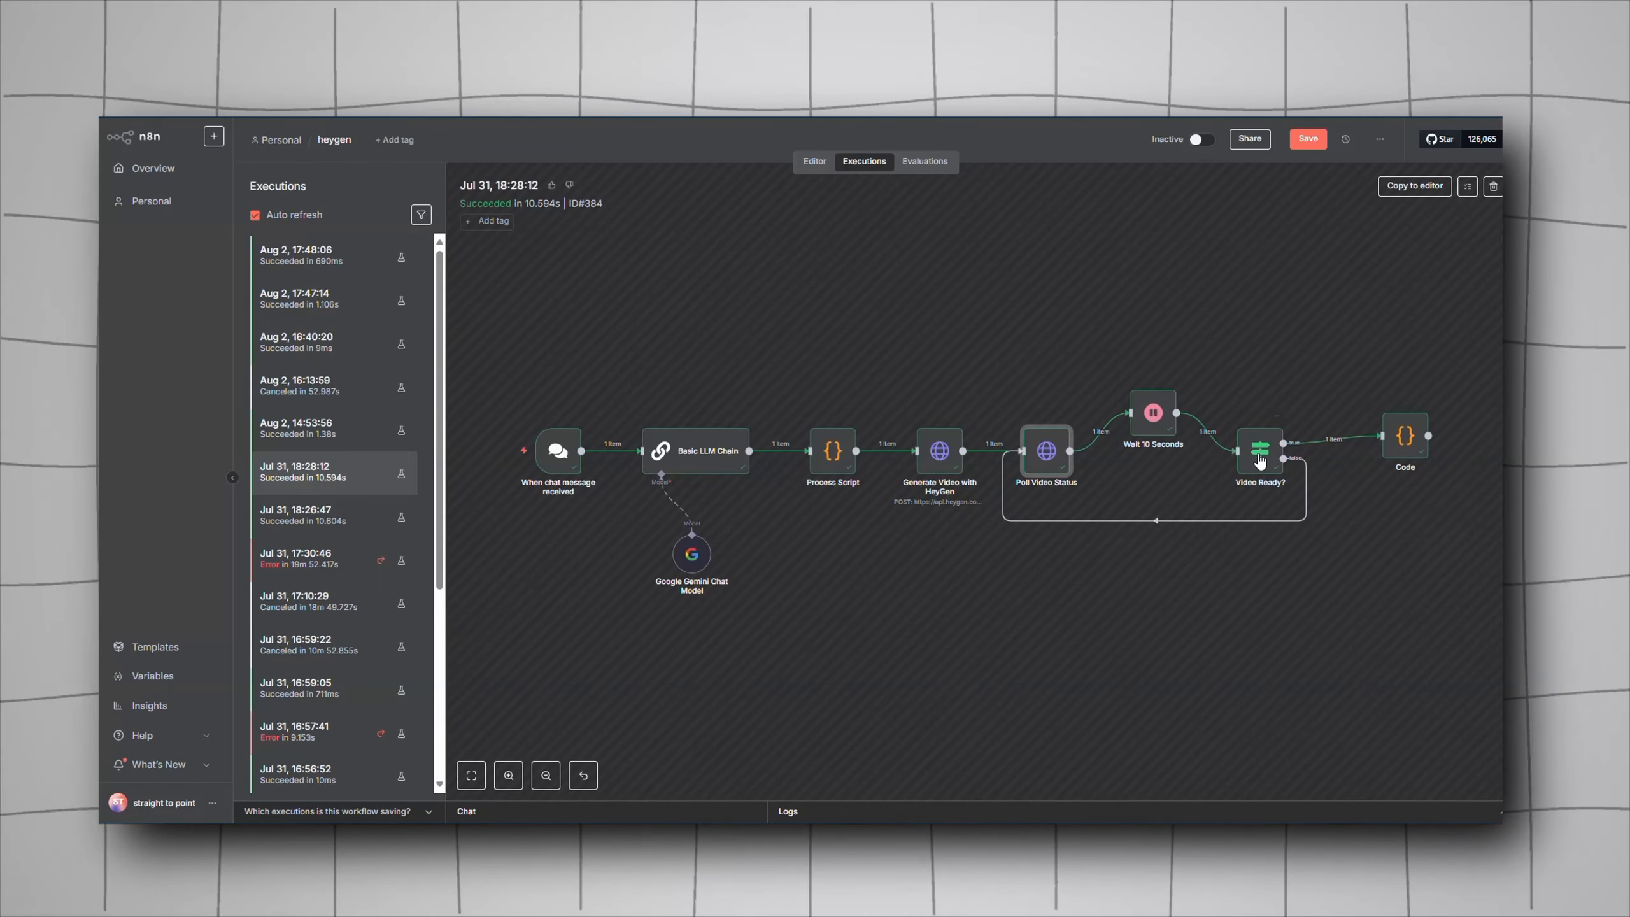
{"action": "double_click", "coordinate": [1260, 451]}
{"action": "key", "text": "Escape"}
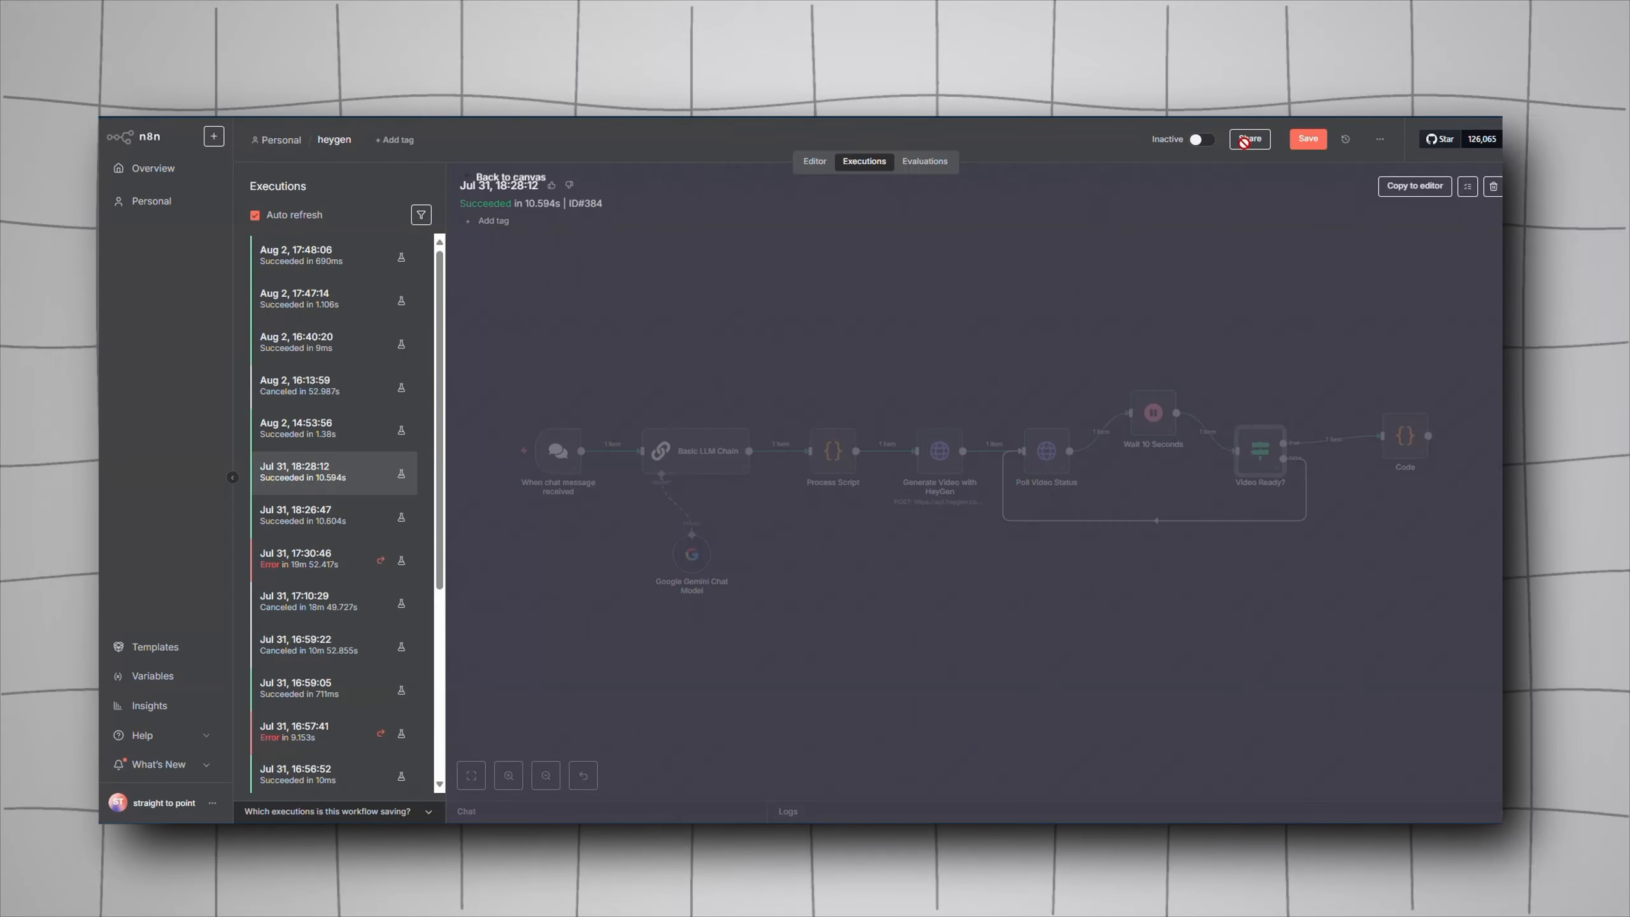
Copy the CLICK_TO_COPY_VIDEO_URL value from the output of the past execution's Code node
{"action": "double_click", "coordinate": [1404, 437]}
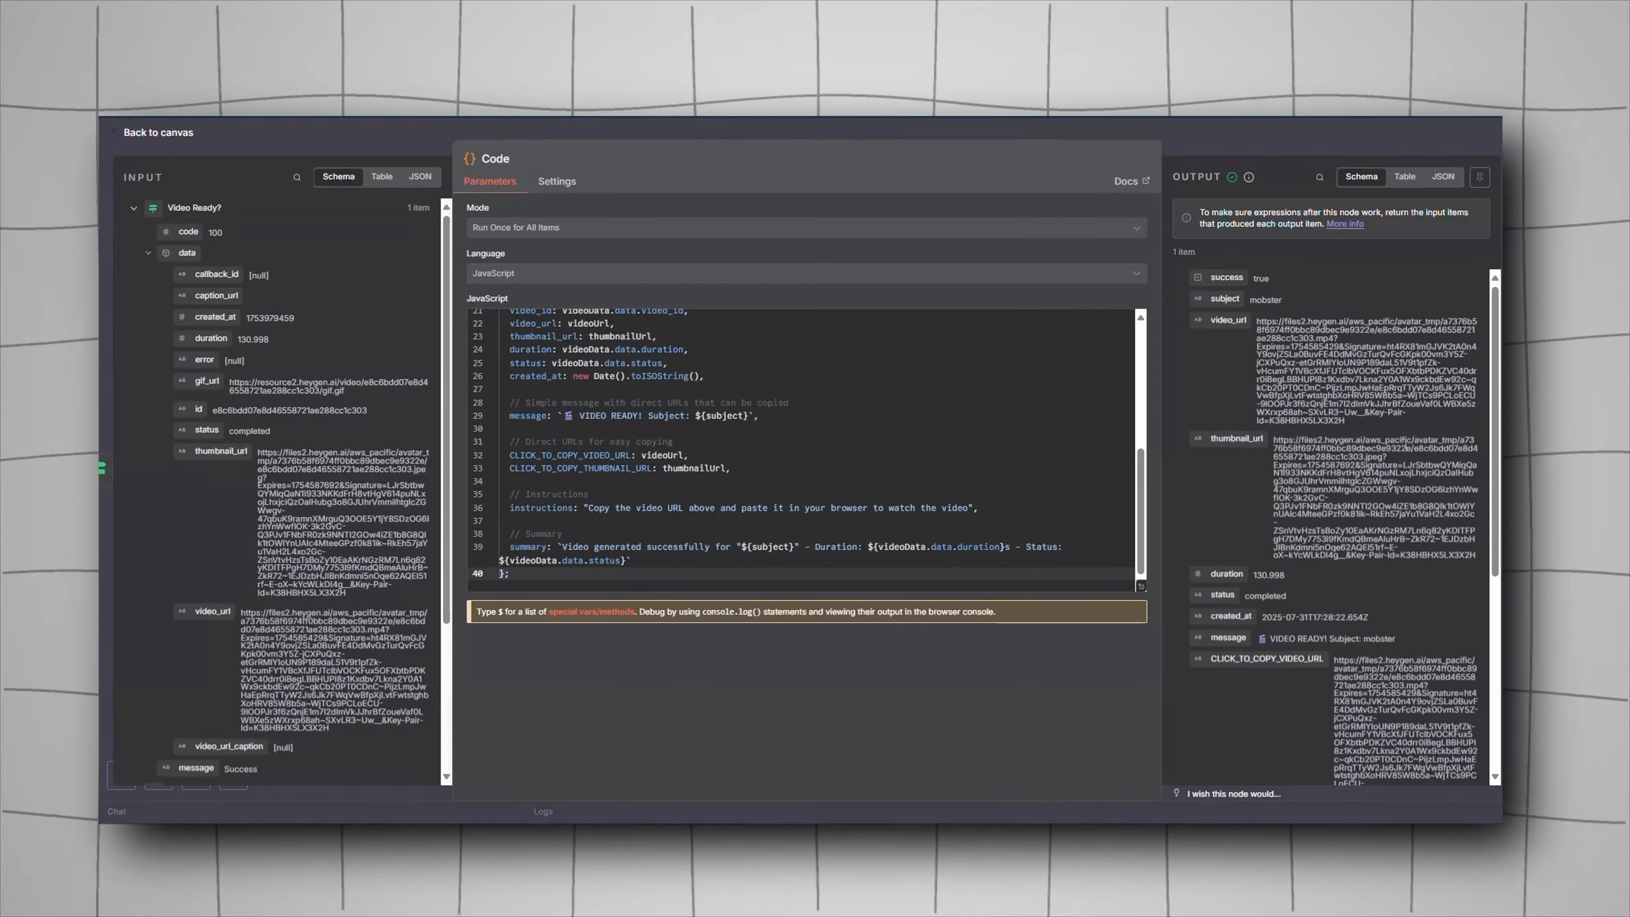
{"action": "scroll", "coordinate": [1383, 573], "scroll_direction": "down", "scroll_amount": 5}
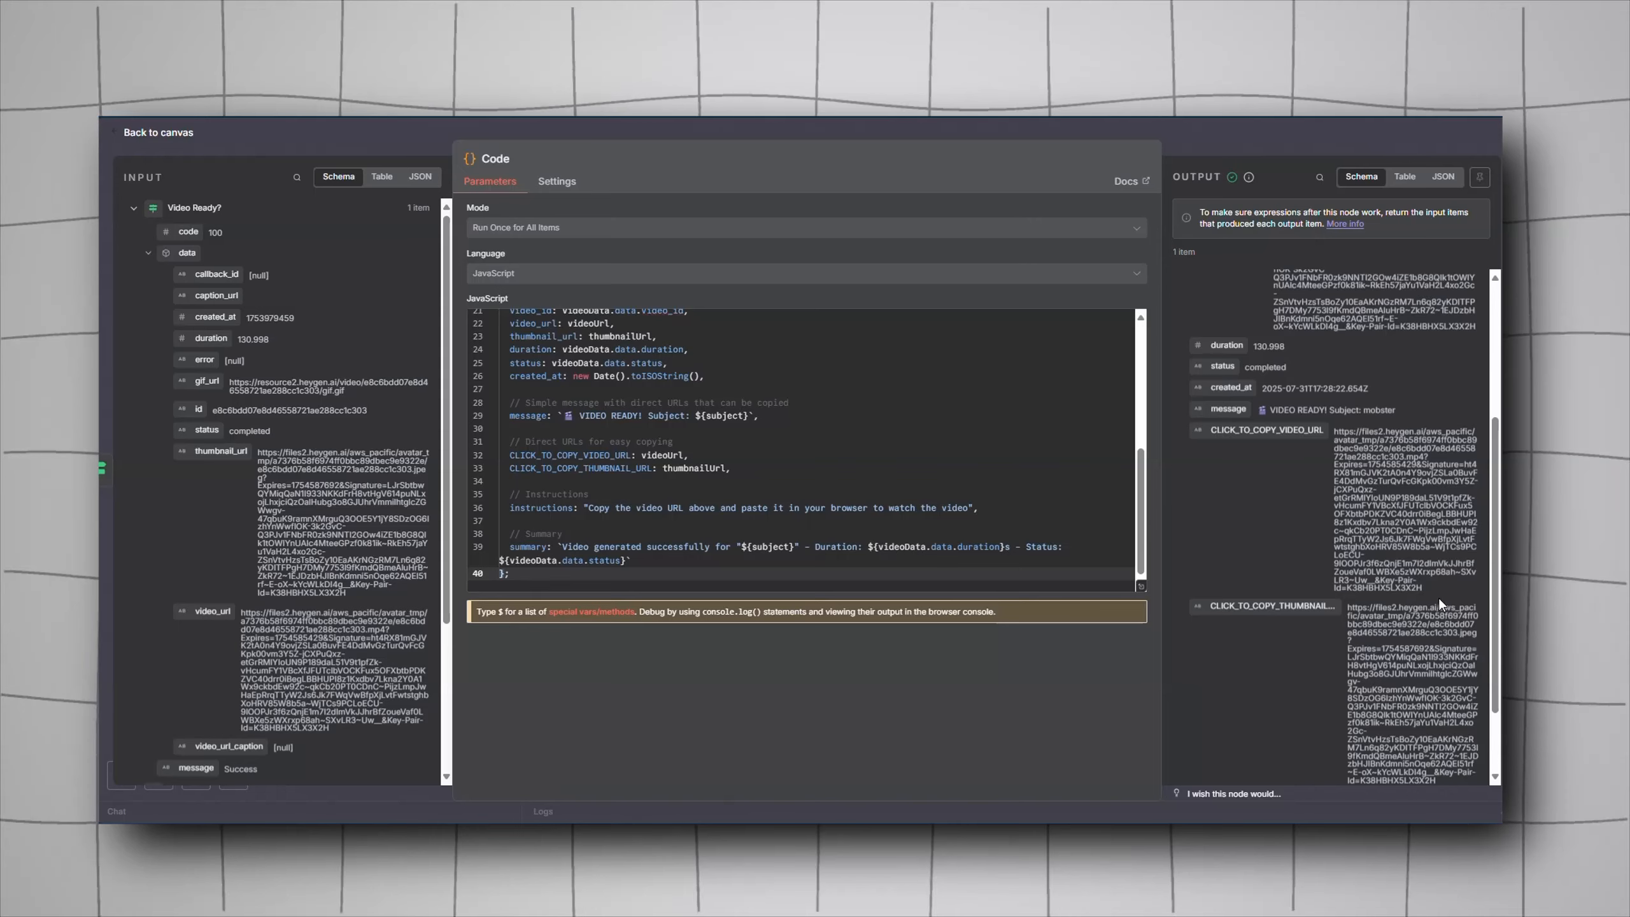
{"action": "left_click_drag", "start_coordinate": [1431, 589], "coordinate": [1321, 442]}
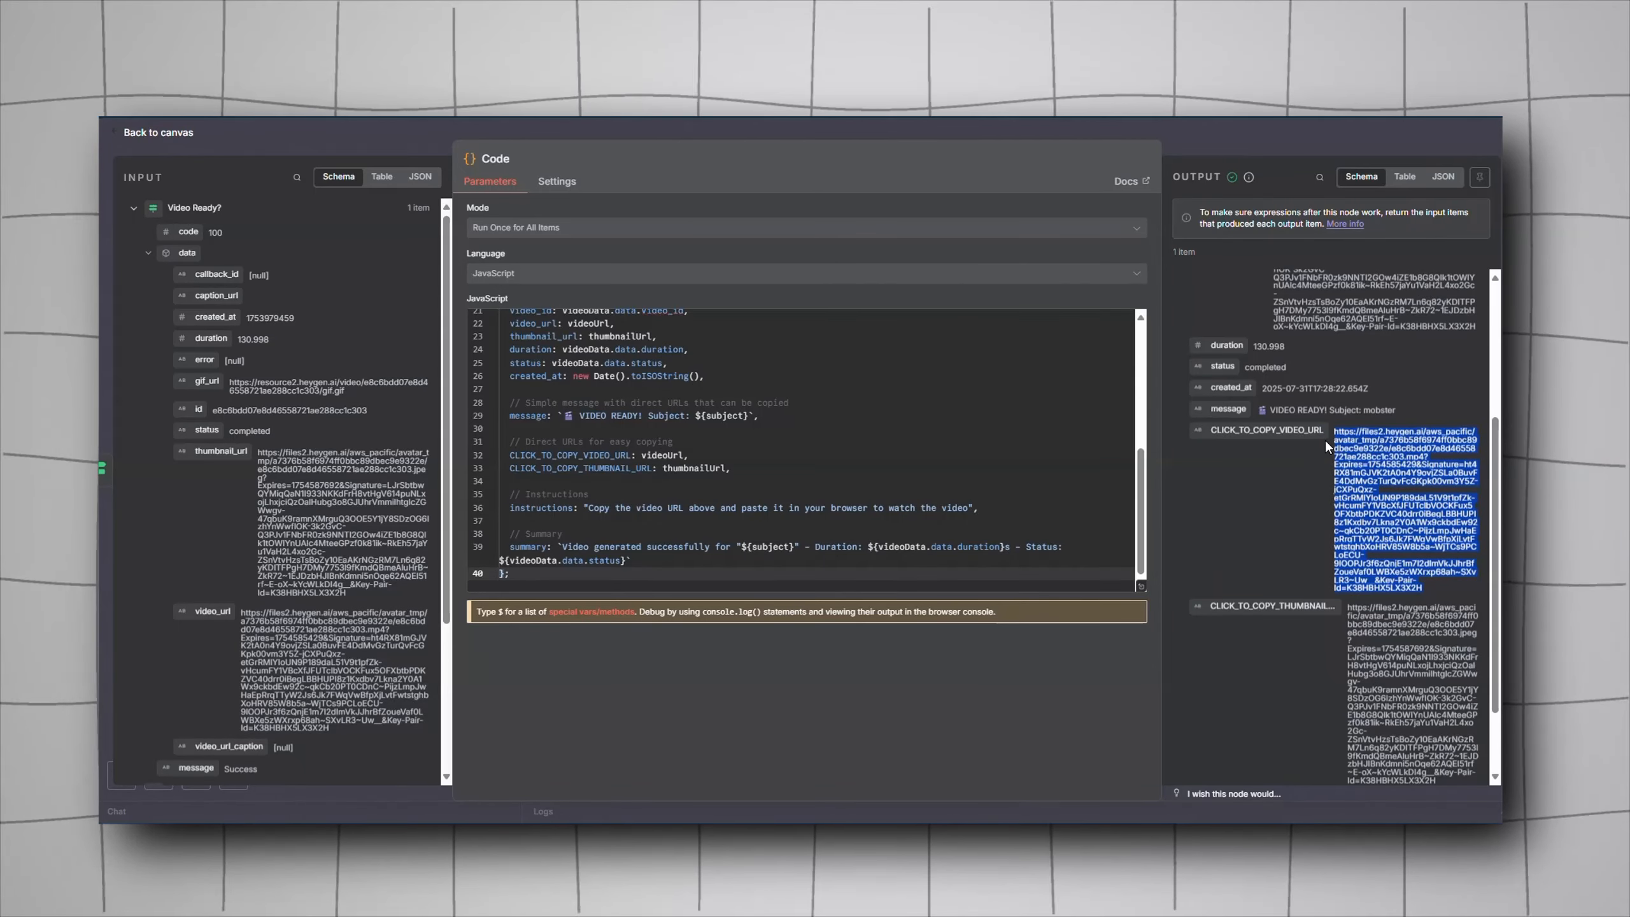
Load the copied video URL in the HeyGen browser tab, watch the start of the avatar video, and pause it
{"action": "key", "text": "ctrl+Tab"}
{"action": "key", "text": "ctrl+l"}
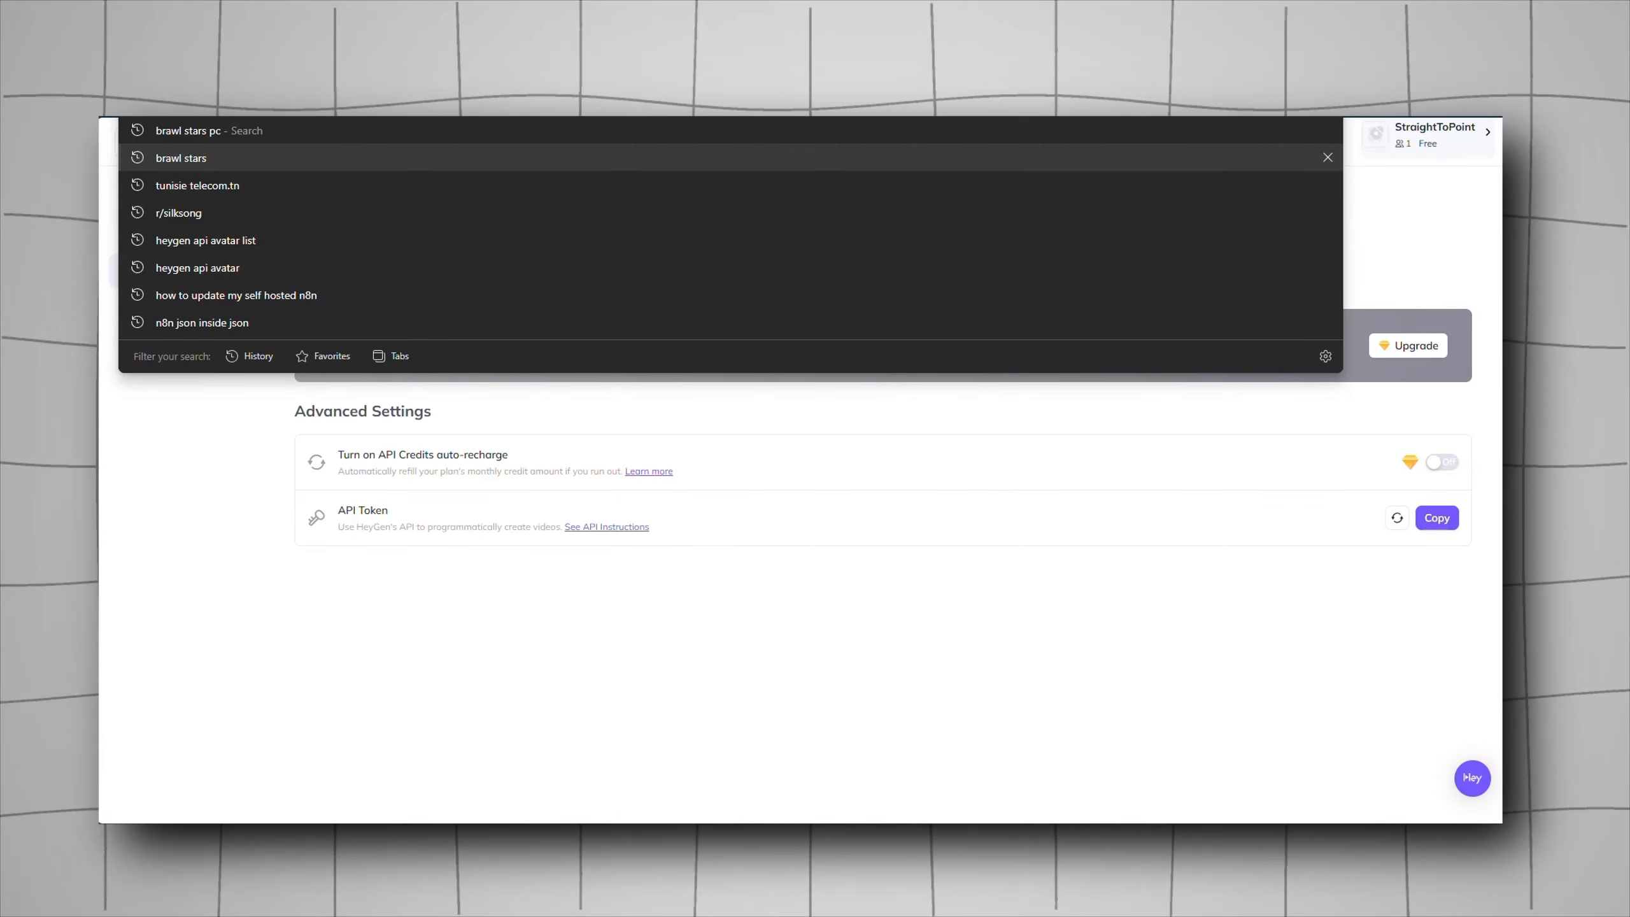
{"action": "key", "text": "ctrl+v"}
{"action": "key", "text": "Return"}
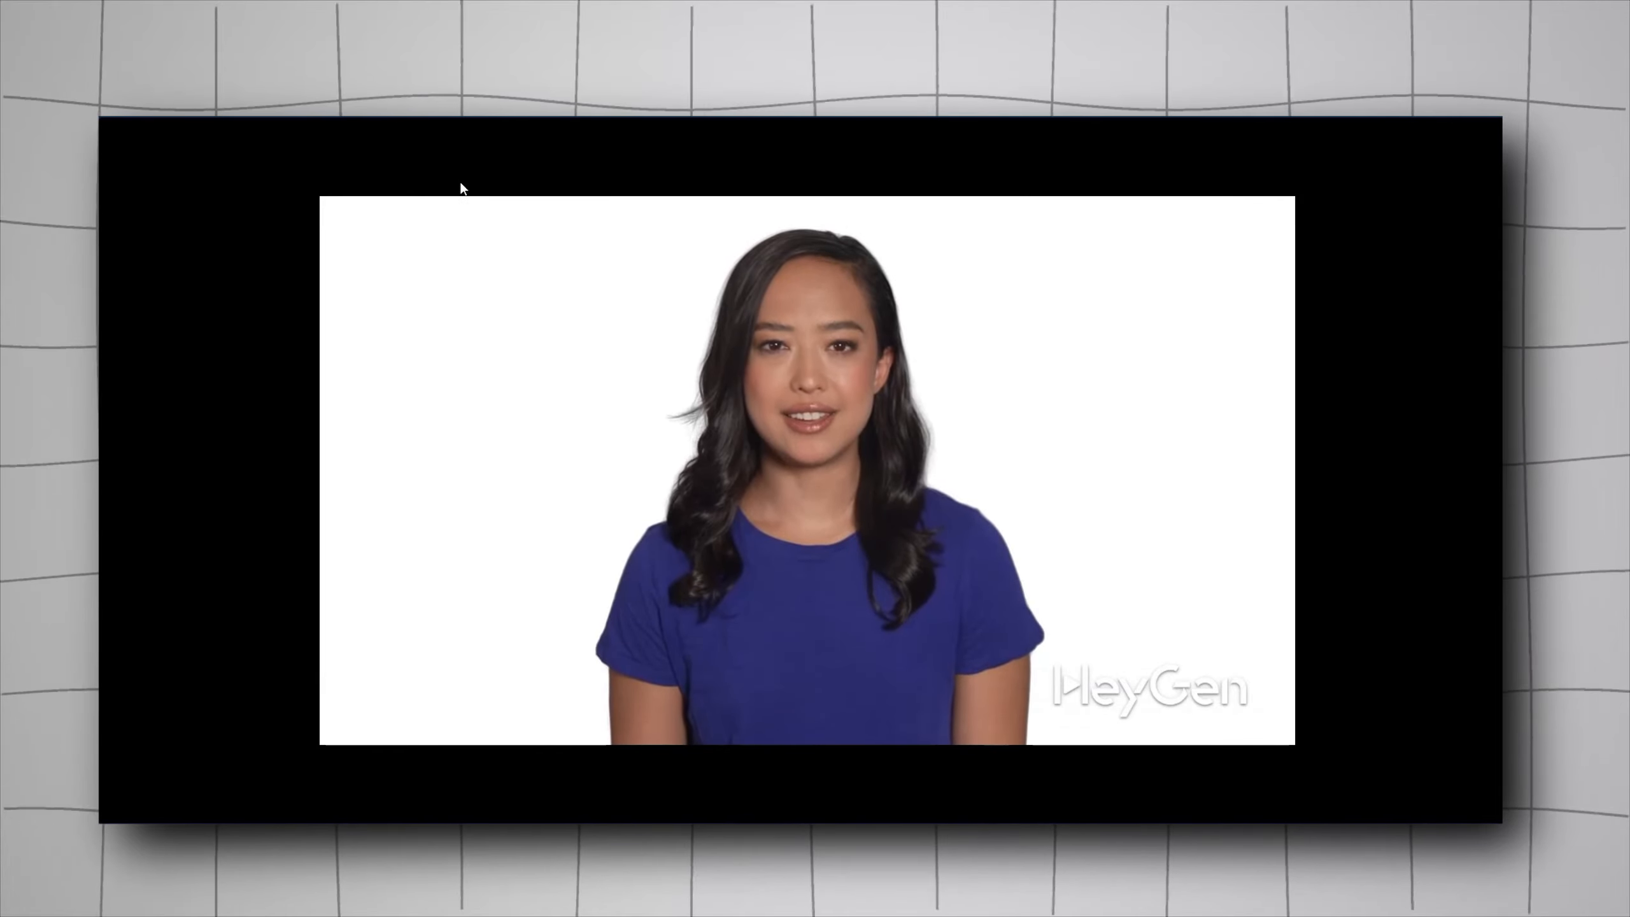
{"action": "mouse_move", "coordinate": [653, 527]}
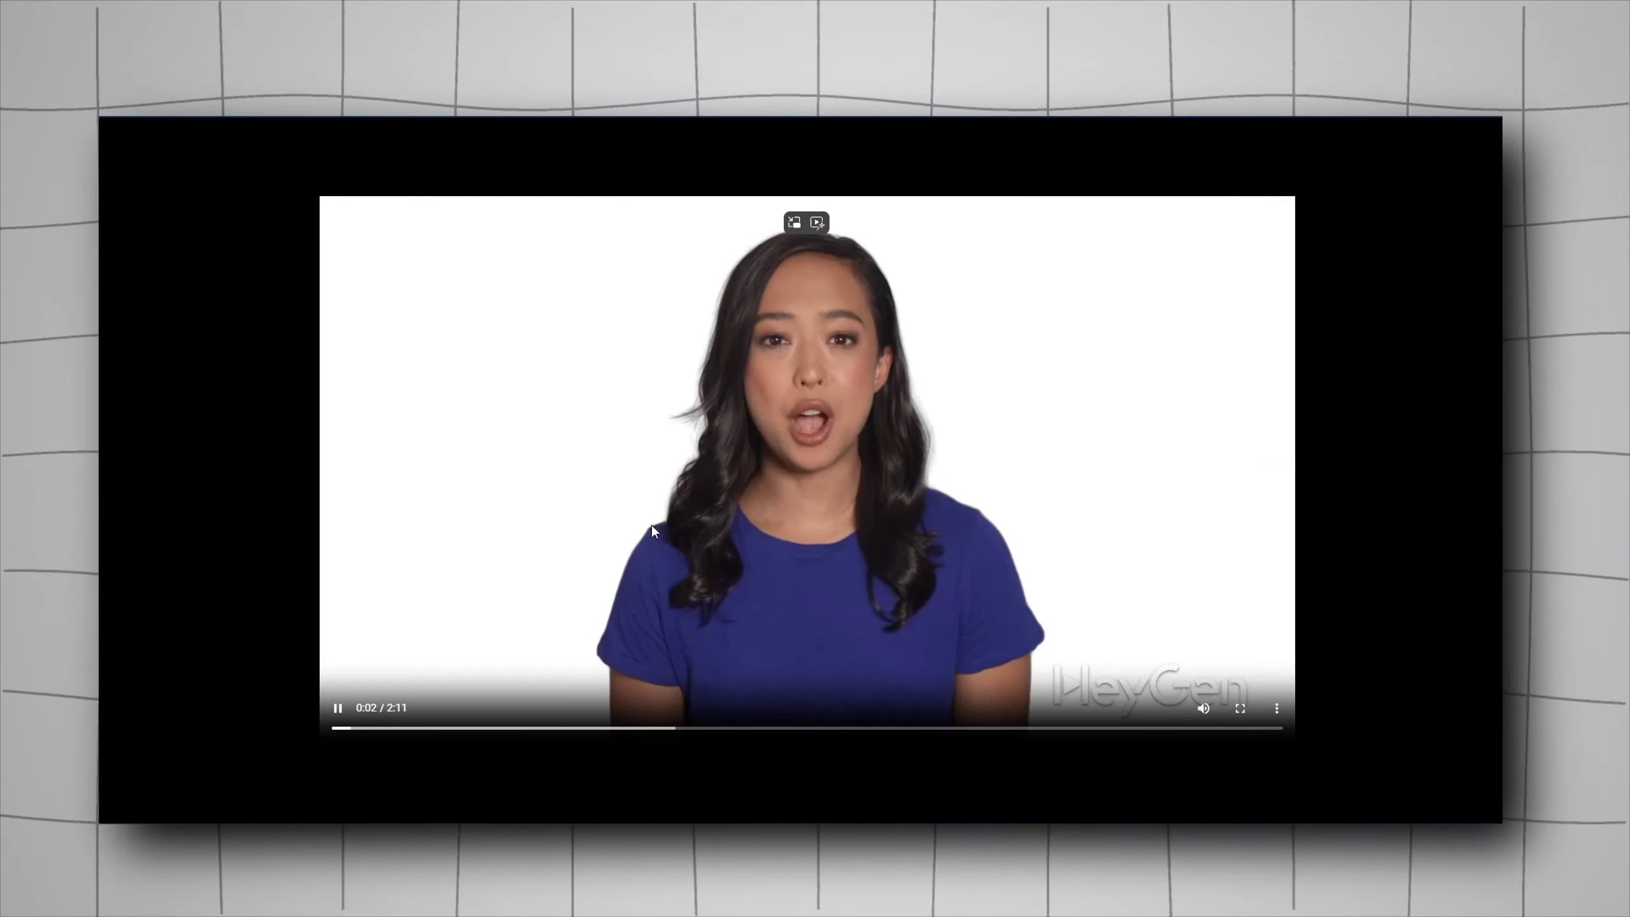
{"action": "left_click", "coordinate": [335, 707]}
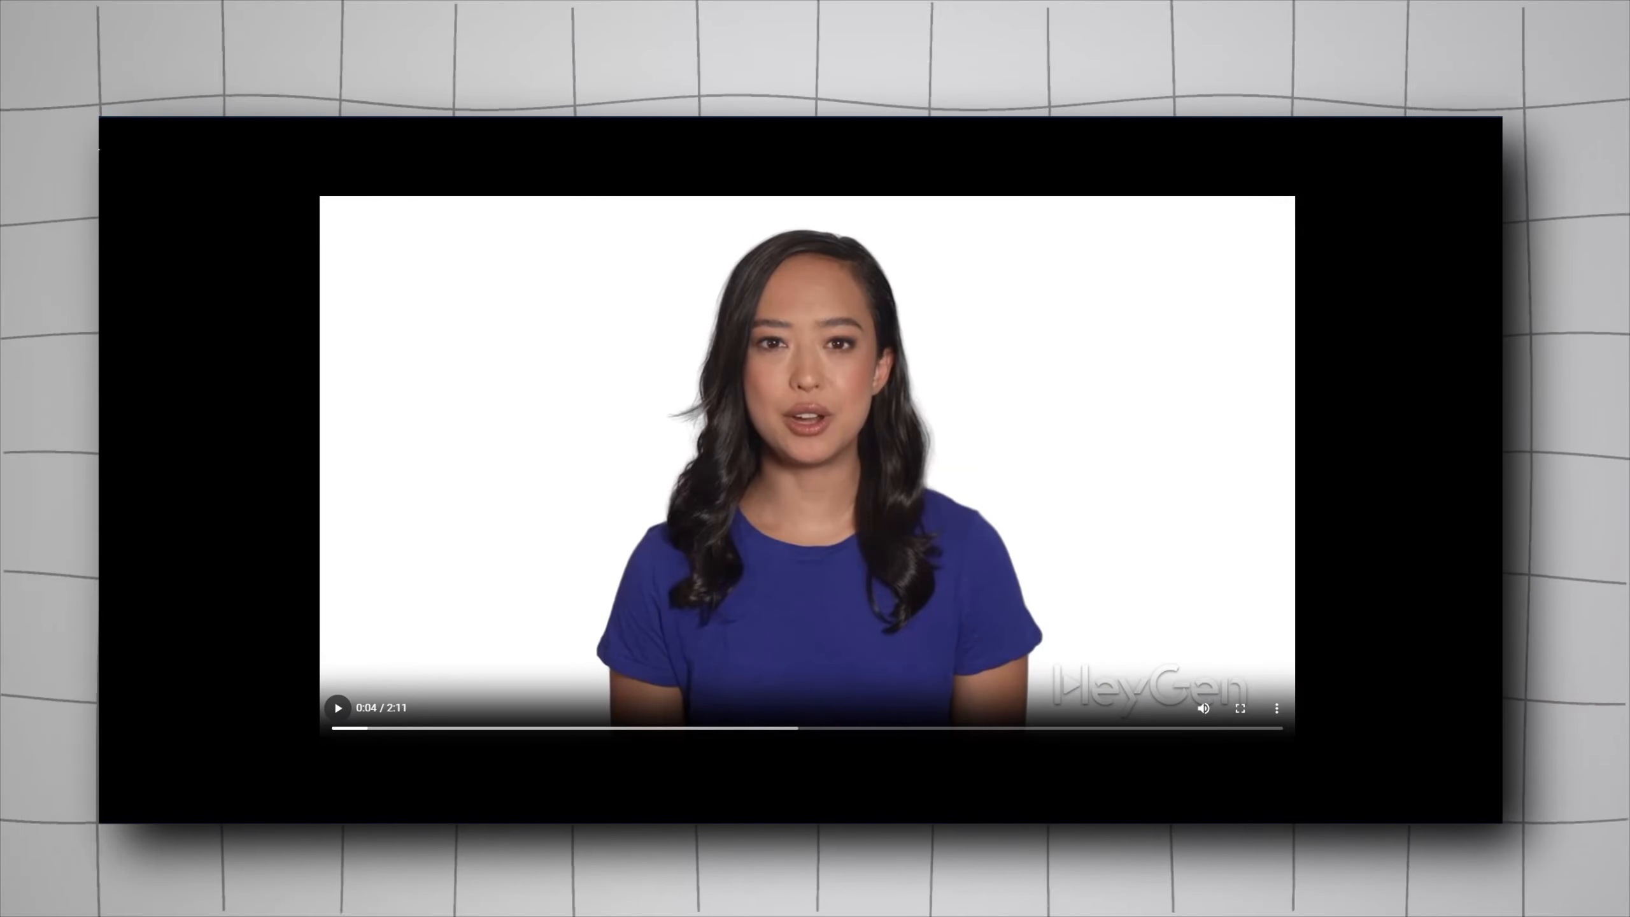
Return to the heygen workflow's editor in n8n and run the workflow with the chat message "space"
{"action": "mouse_move", "coordinate": [135, 174]}
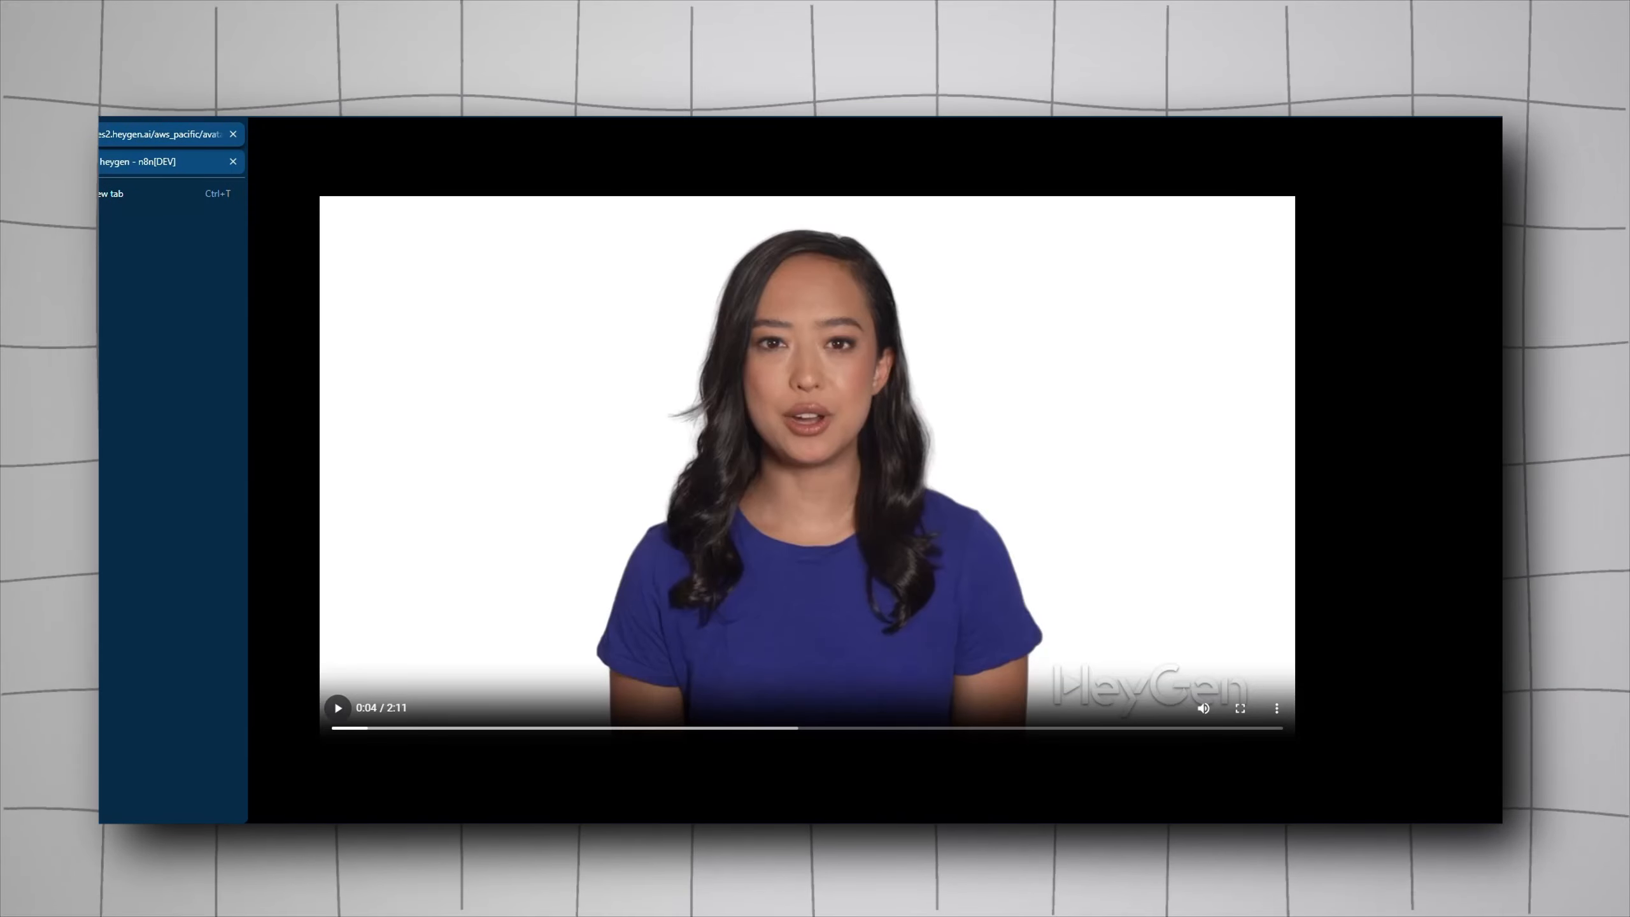
{"action": "left_click", "coordinate": [175, 164]}
{"action": "left_click", "coordinate": [911, 131]}
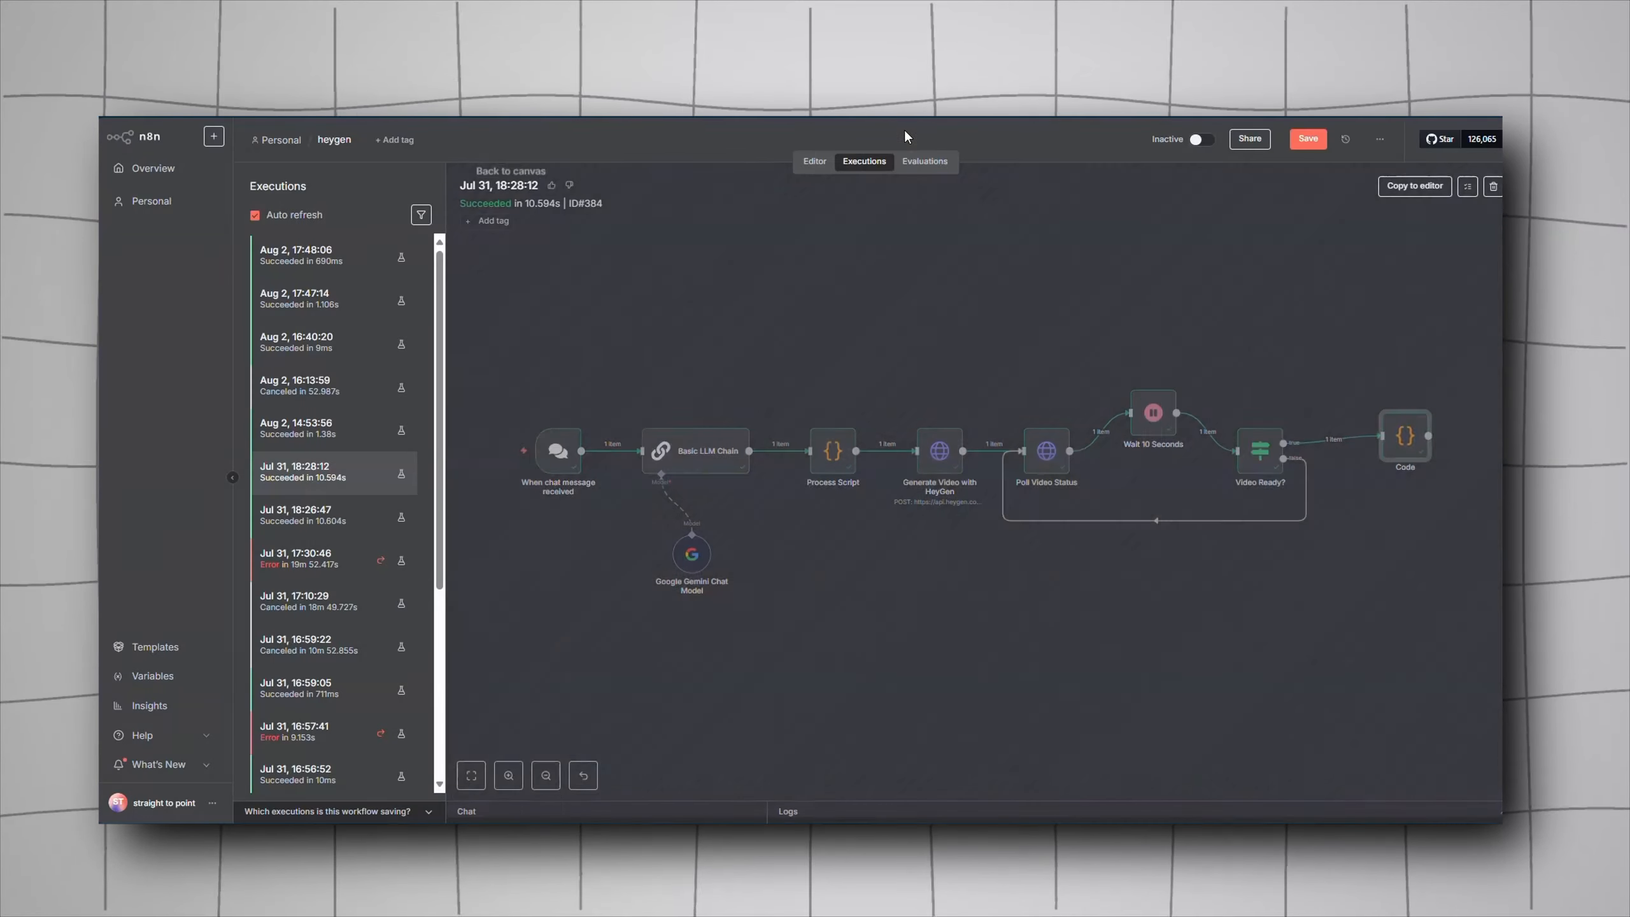
{"action": "left_click", "coordinate": [814, 162]}
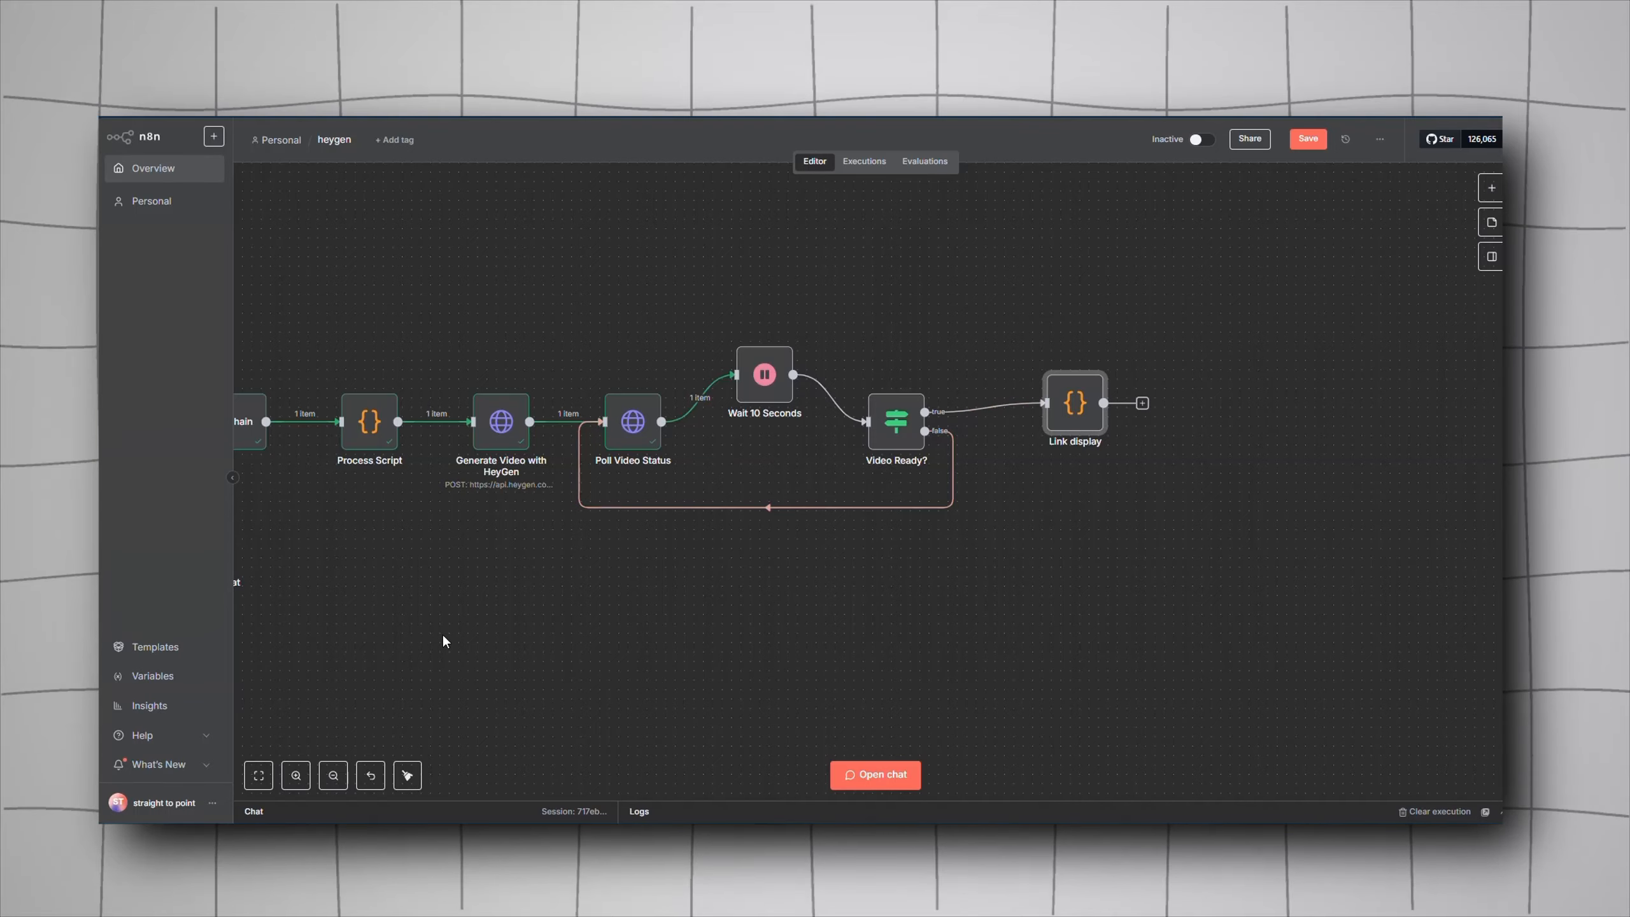
{"action": "left_click", "coordinate": [876, 781]}
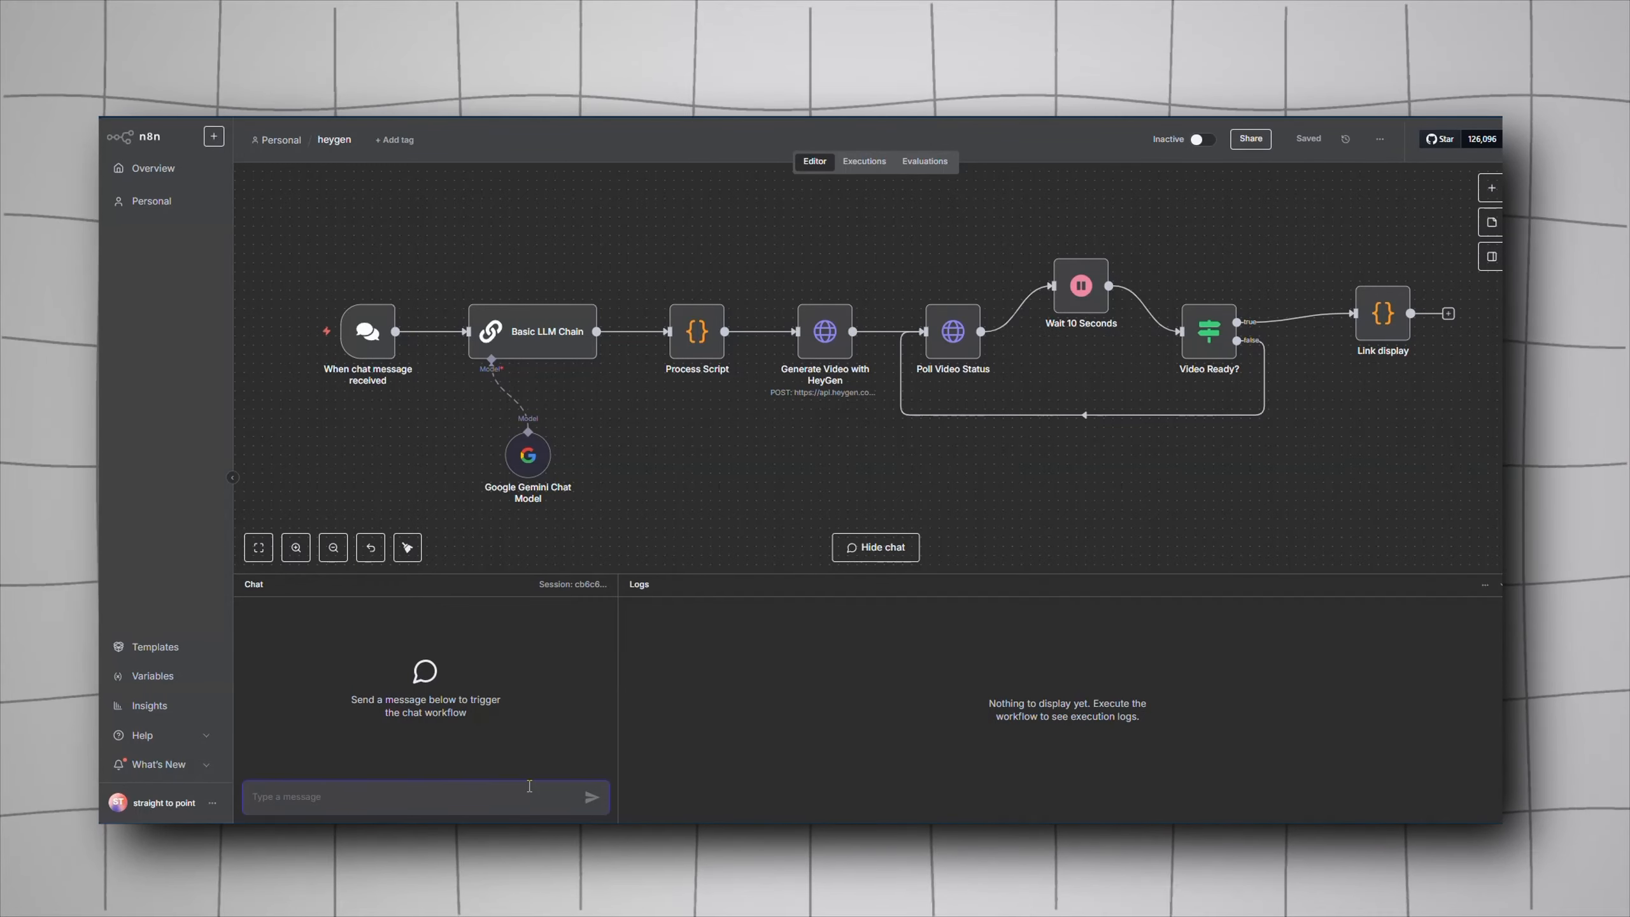
{"action": "type", "text": "space"}
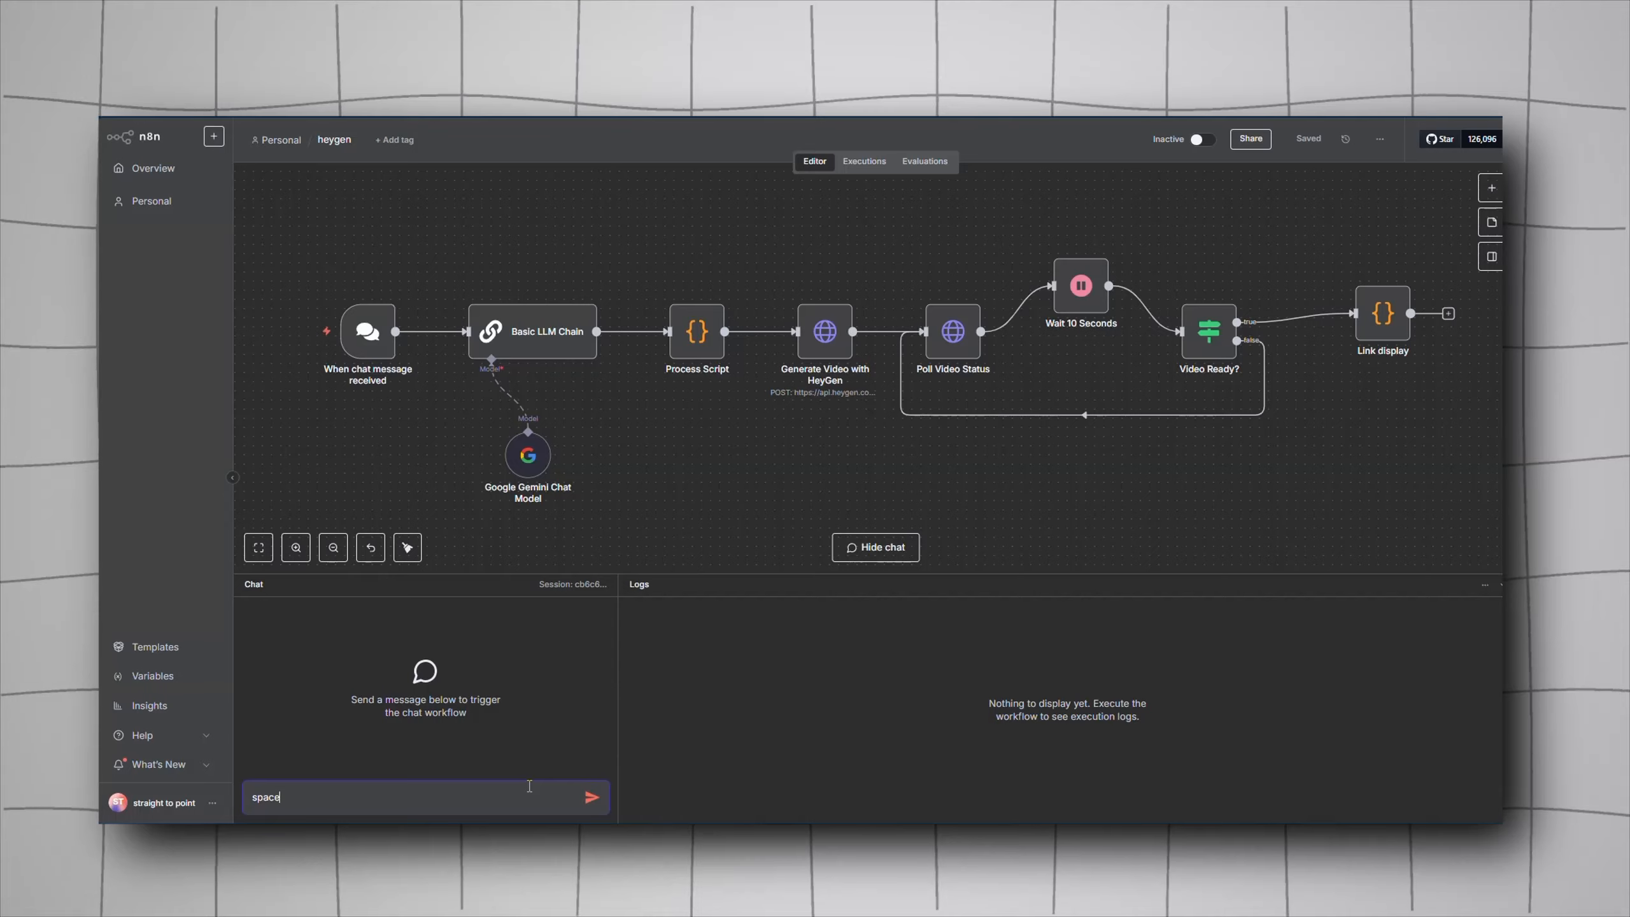
{"action": "key", "text": "Return"}
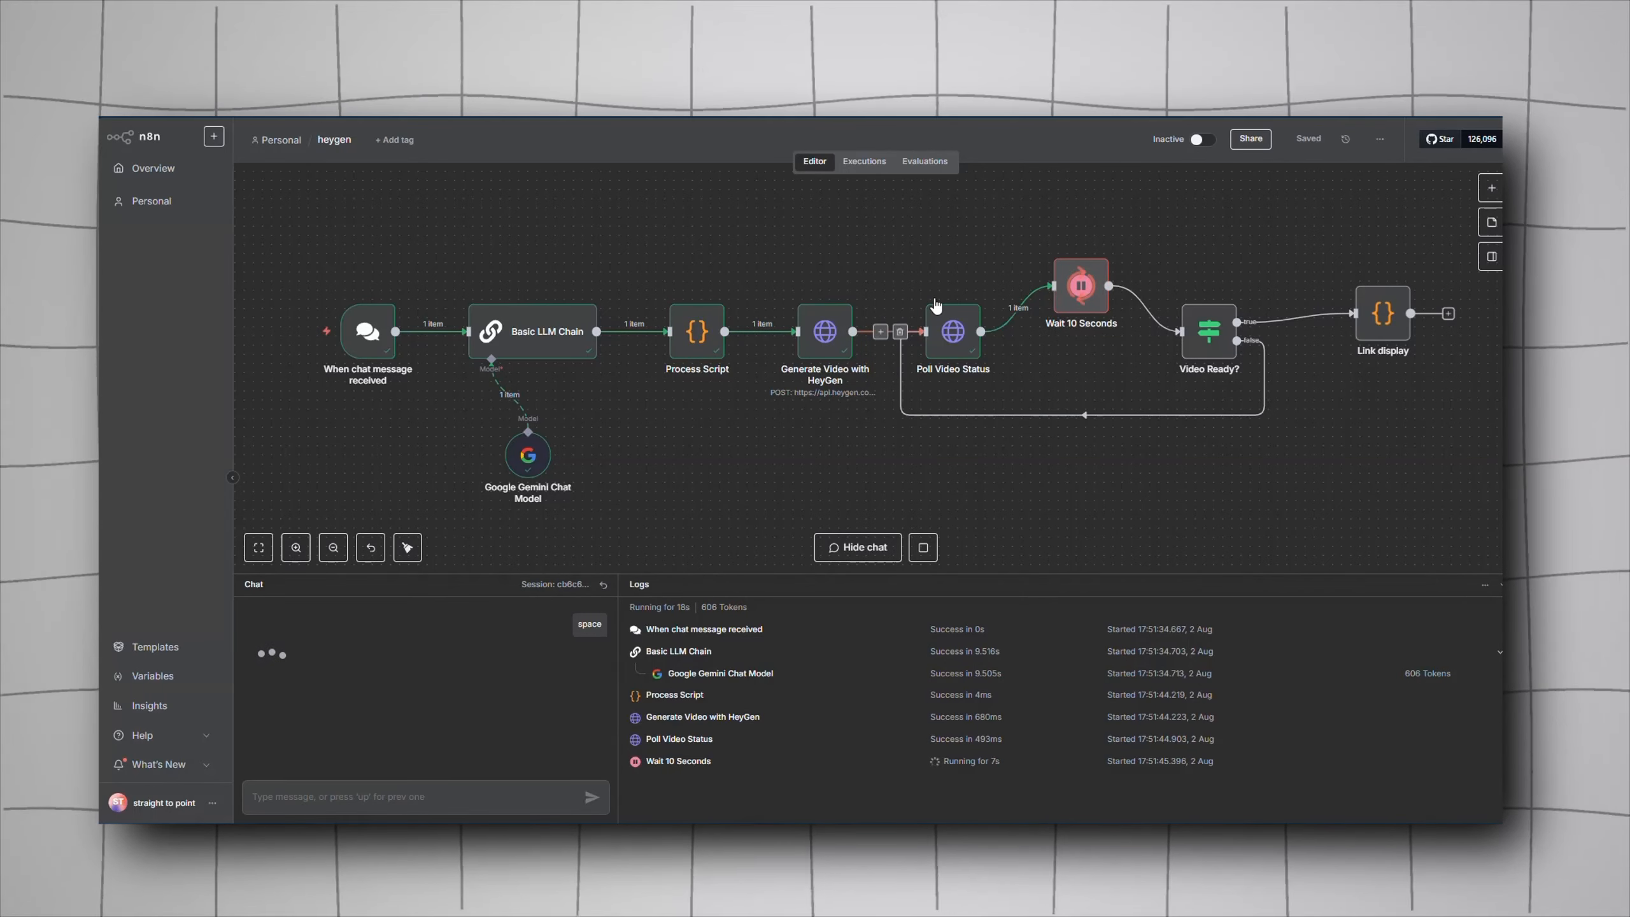
Check the output and run selector of the Poll Video Status node during the execution, and return to the canvas
{"action": "double_click", "coordinate": [951, 340]}
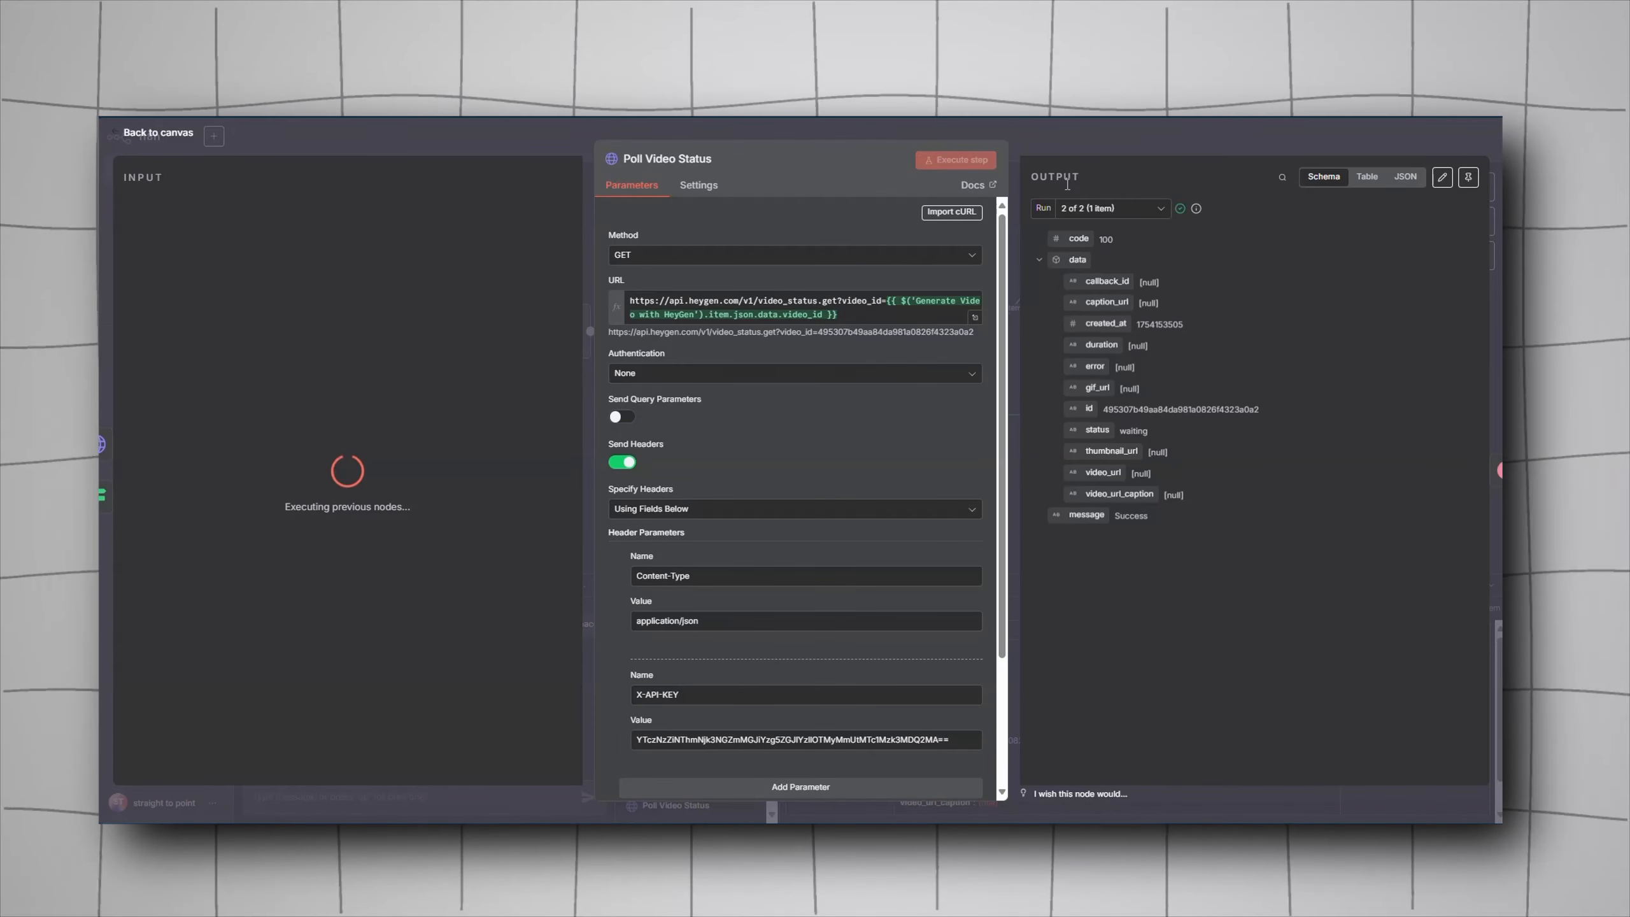
{"action": "left_click", "coordinate": [1115, 208]}
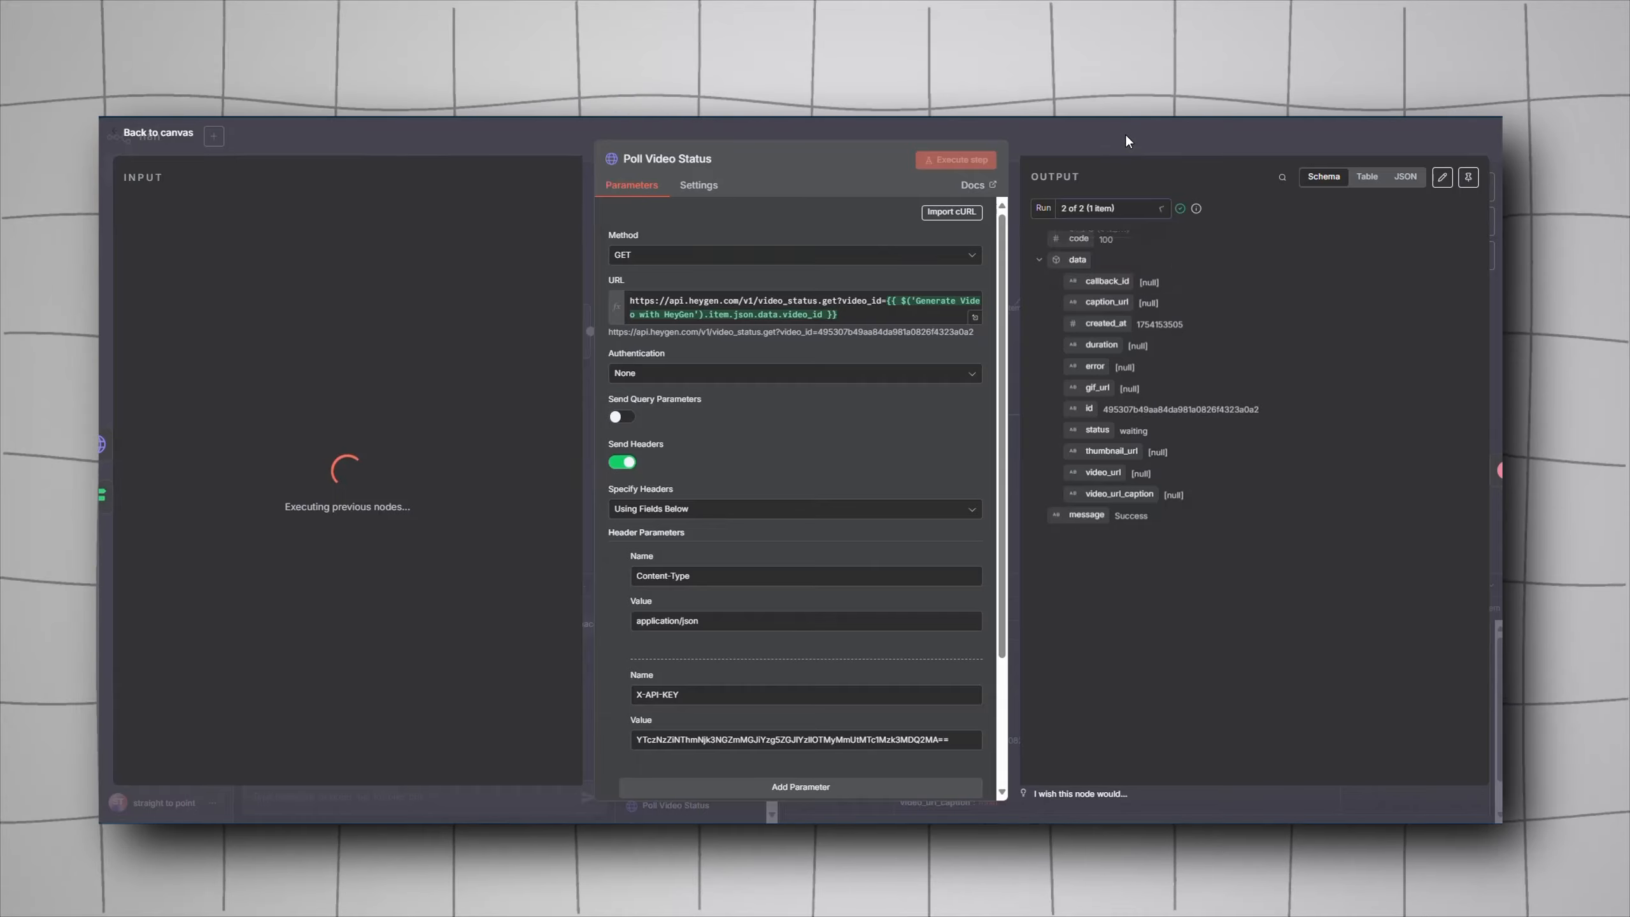
{"action": "left_click", "coordinate": [1124, 132]}
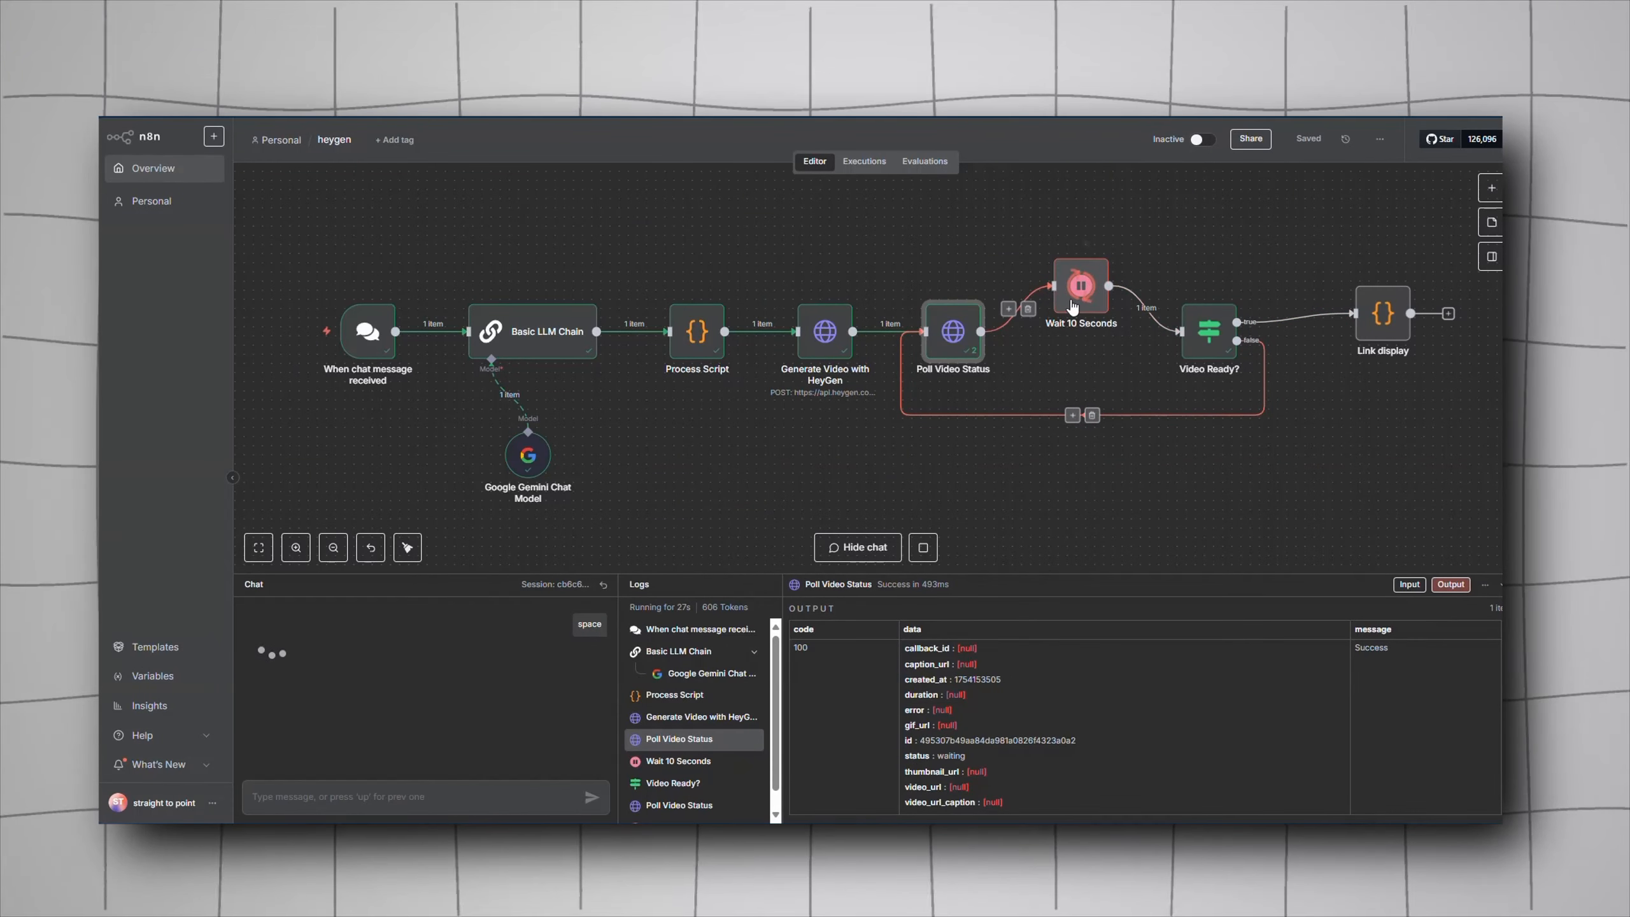